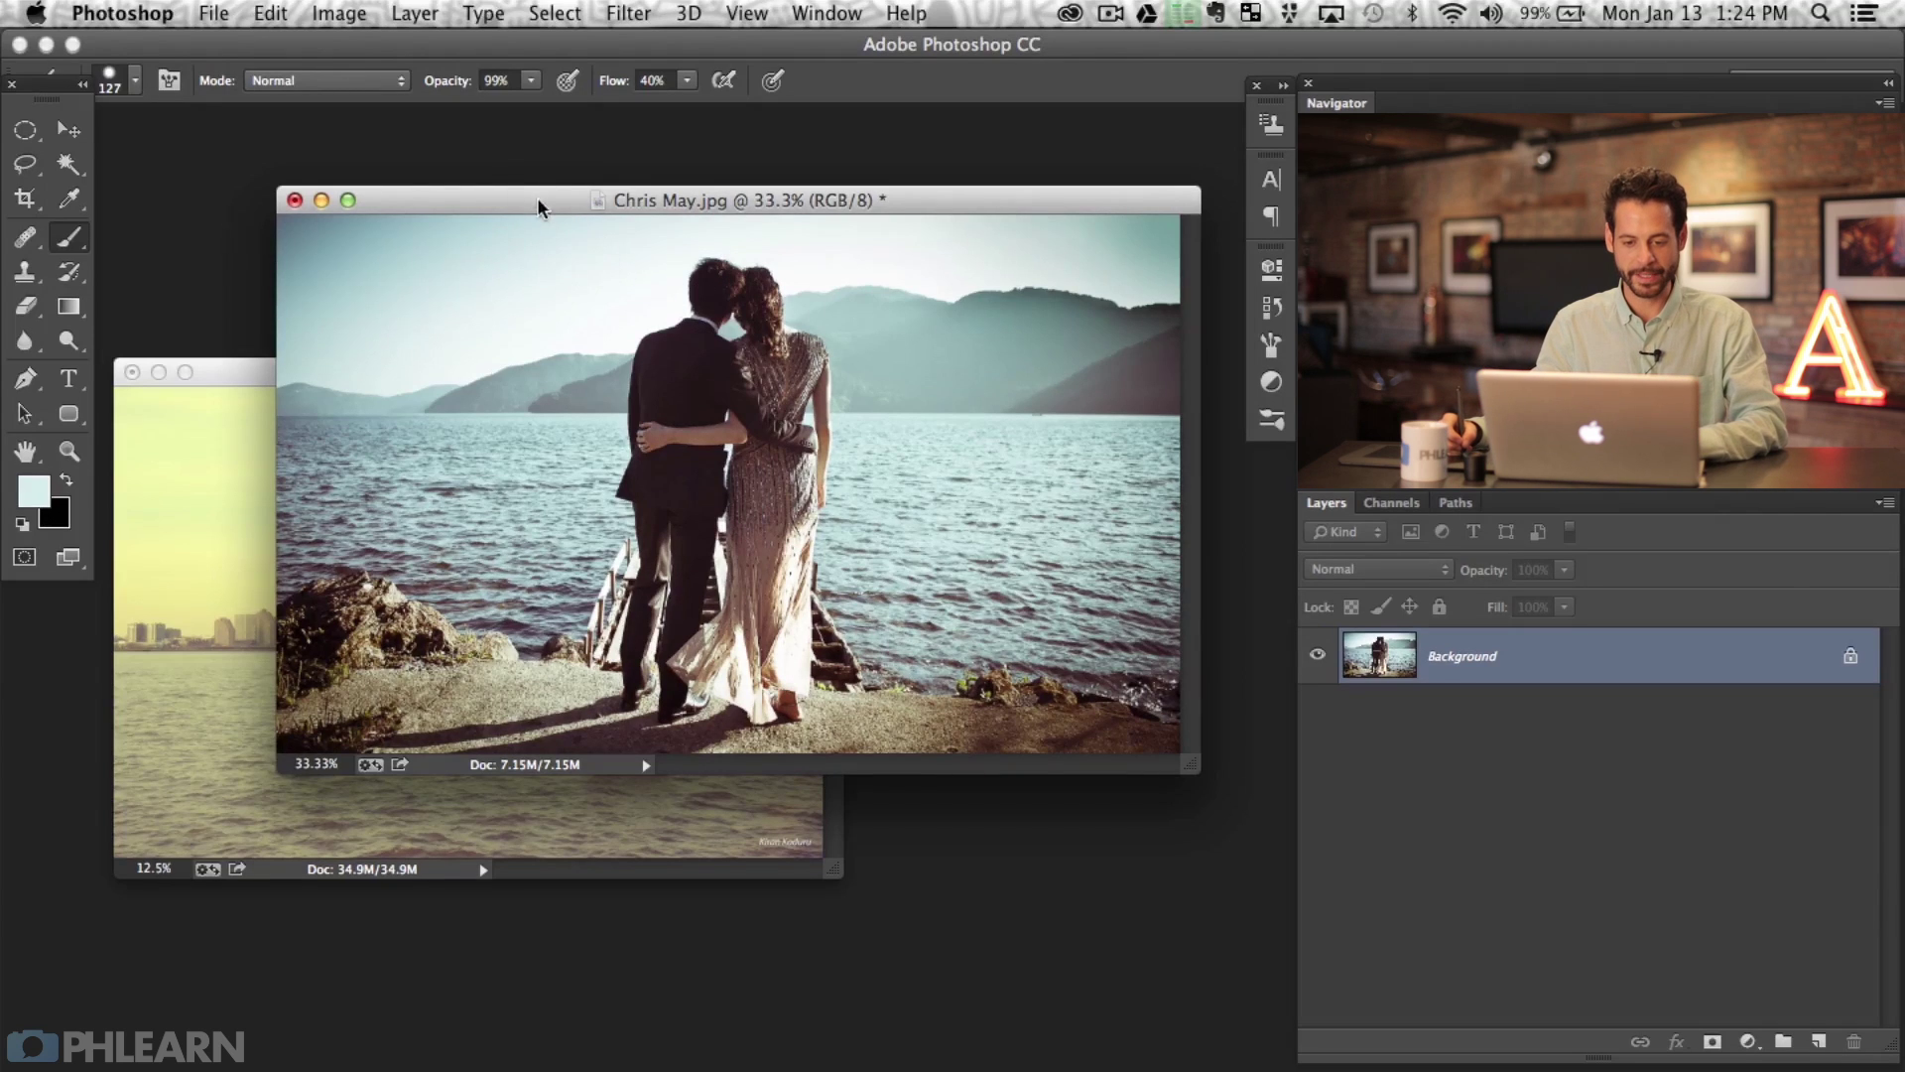
Copy the city skyline photo into the couple photo's document as a new layer and show that document in full-screen mode.
drag(538, 198, 538, 194)
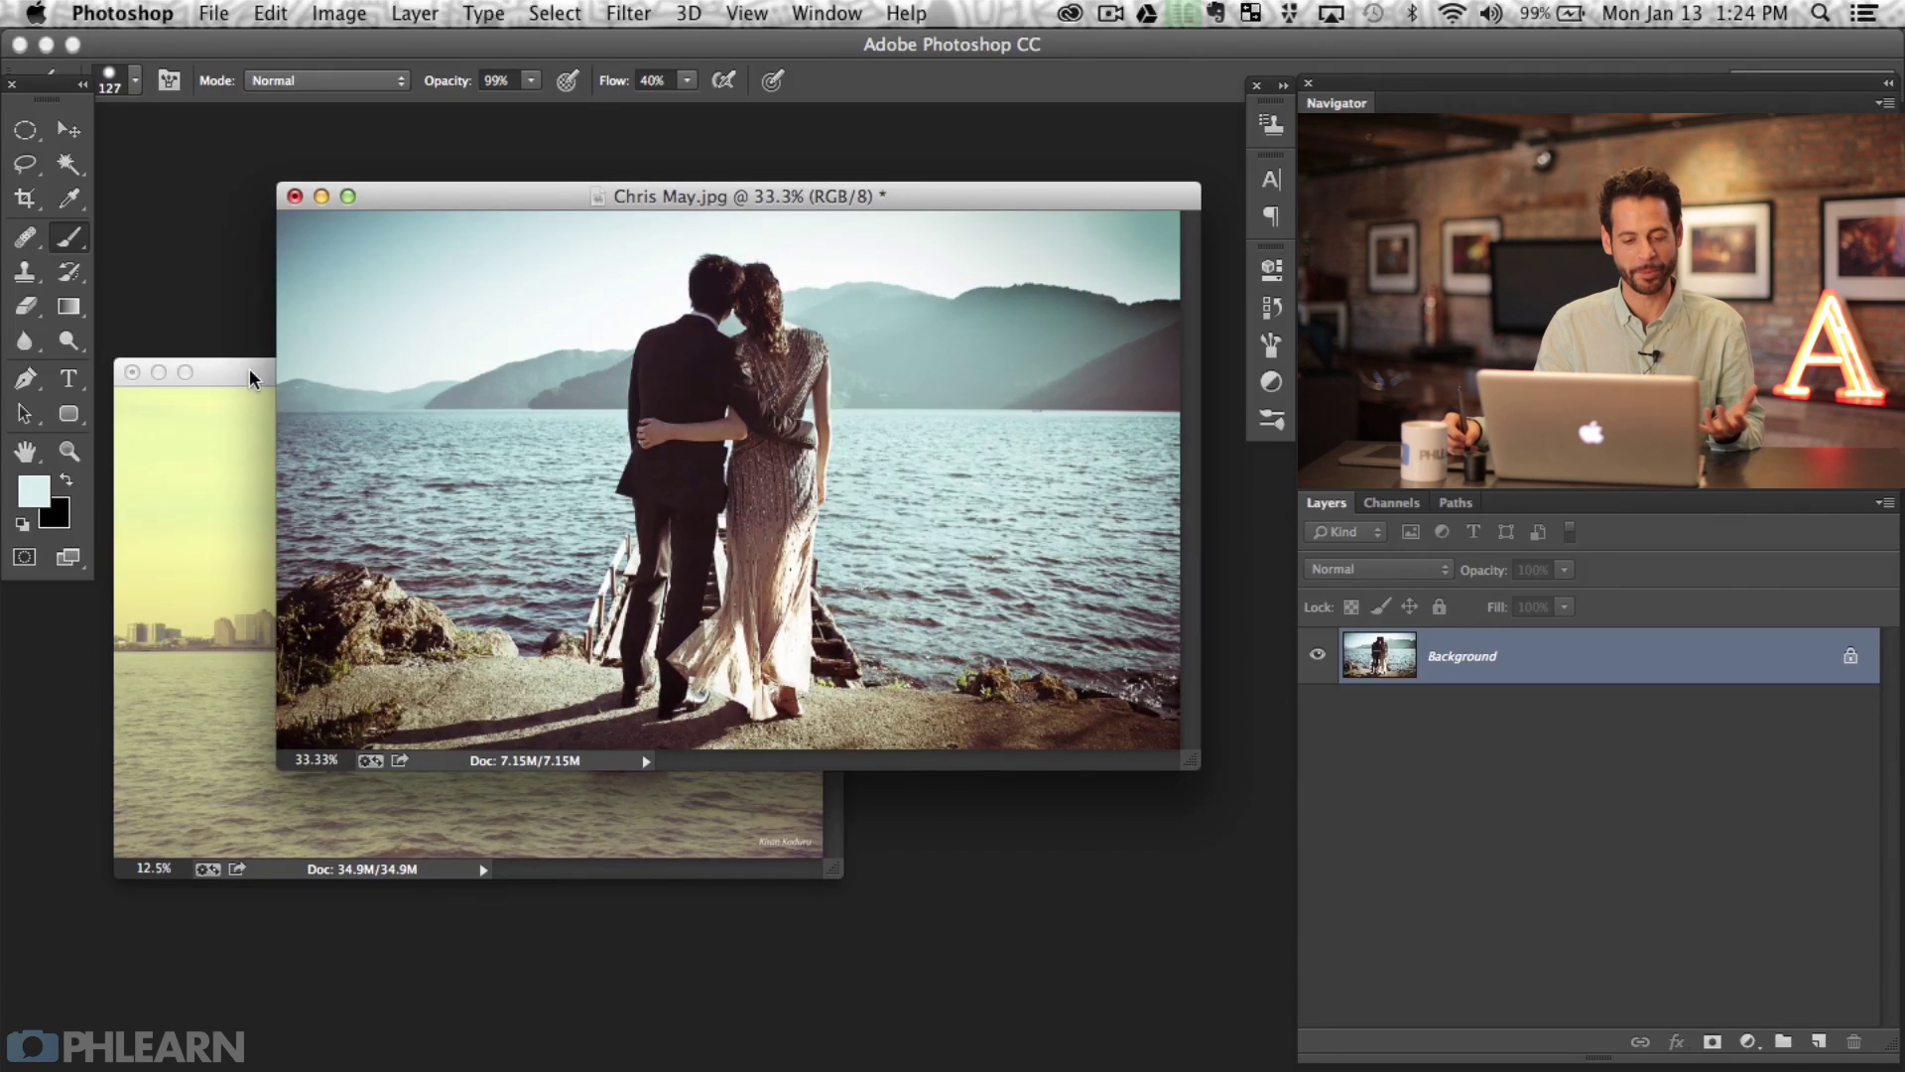
drag(253, 379, 265, 356)
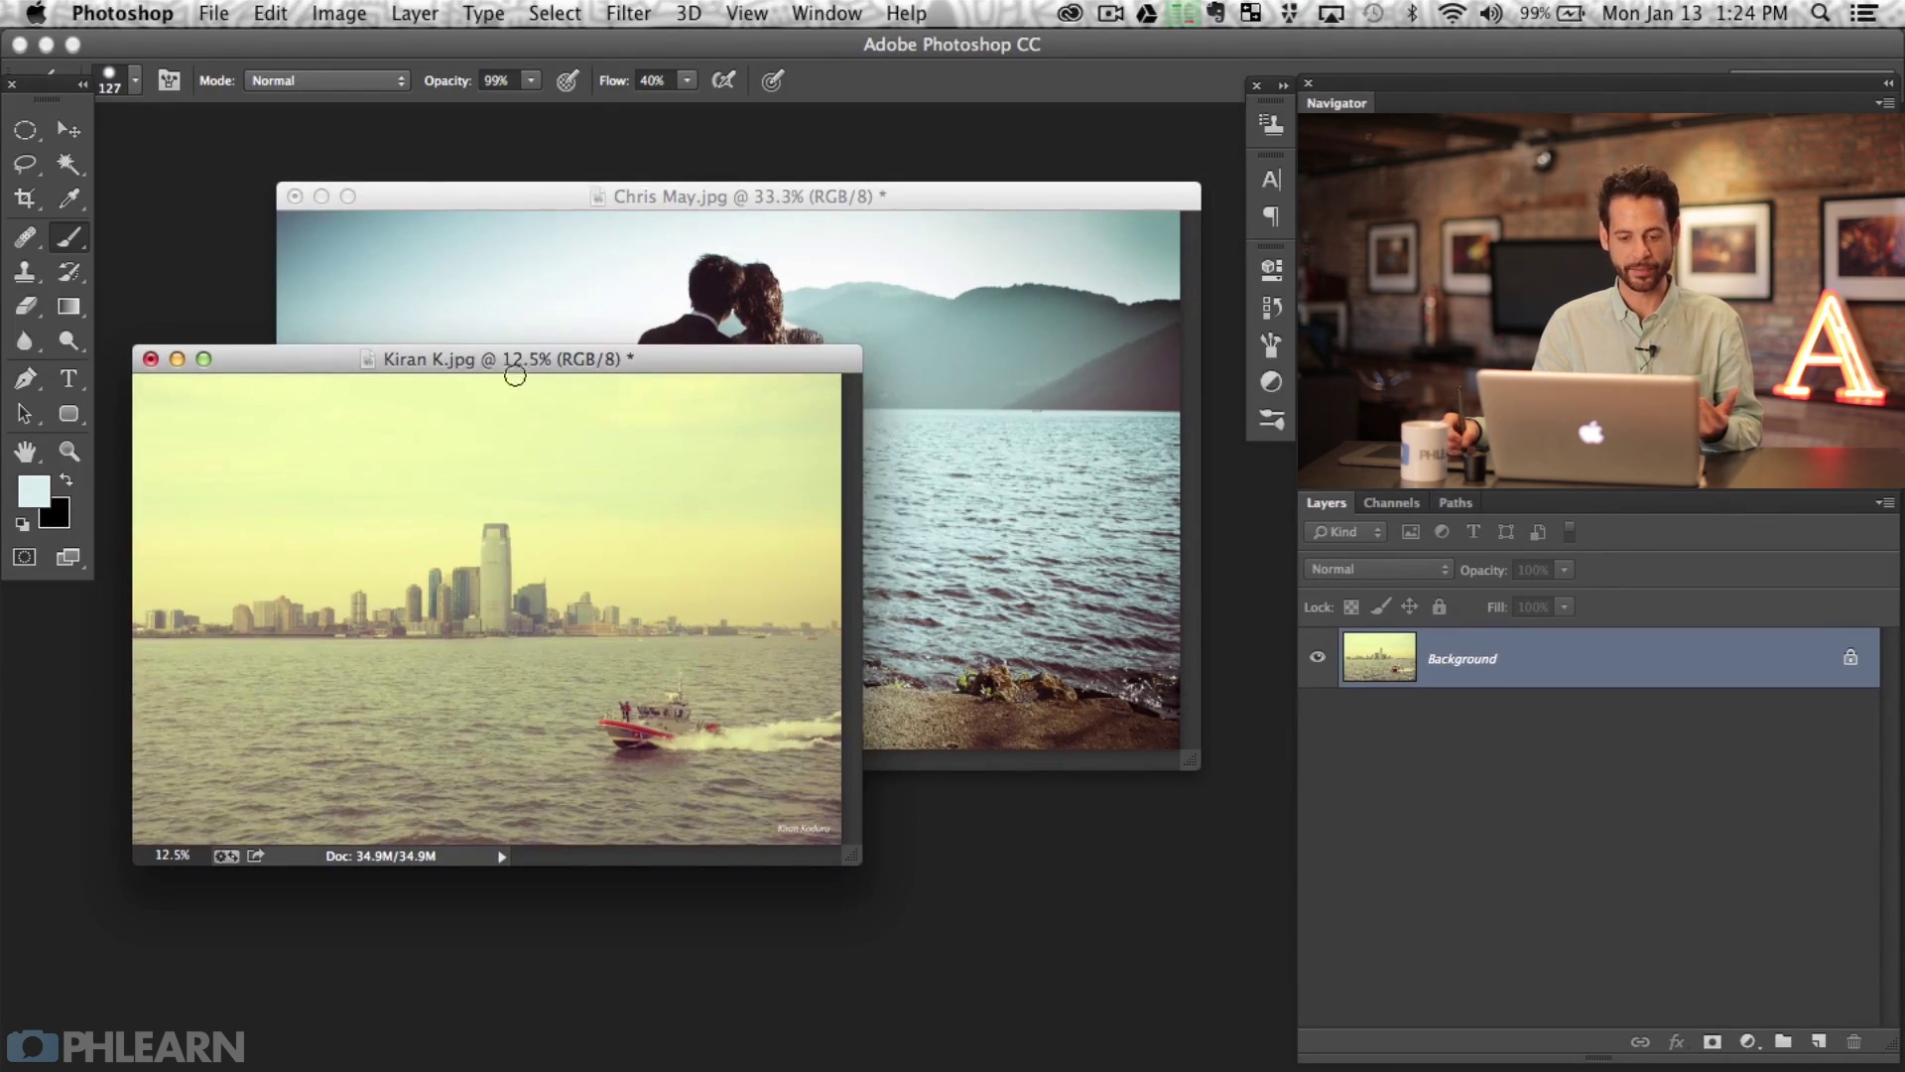
drag(521, 368, 517, 362)
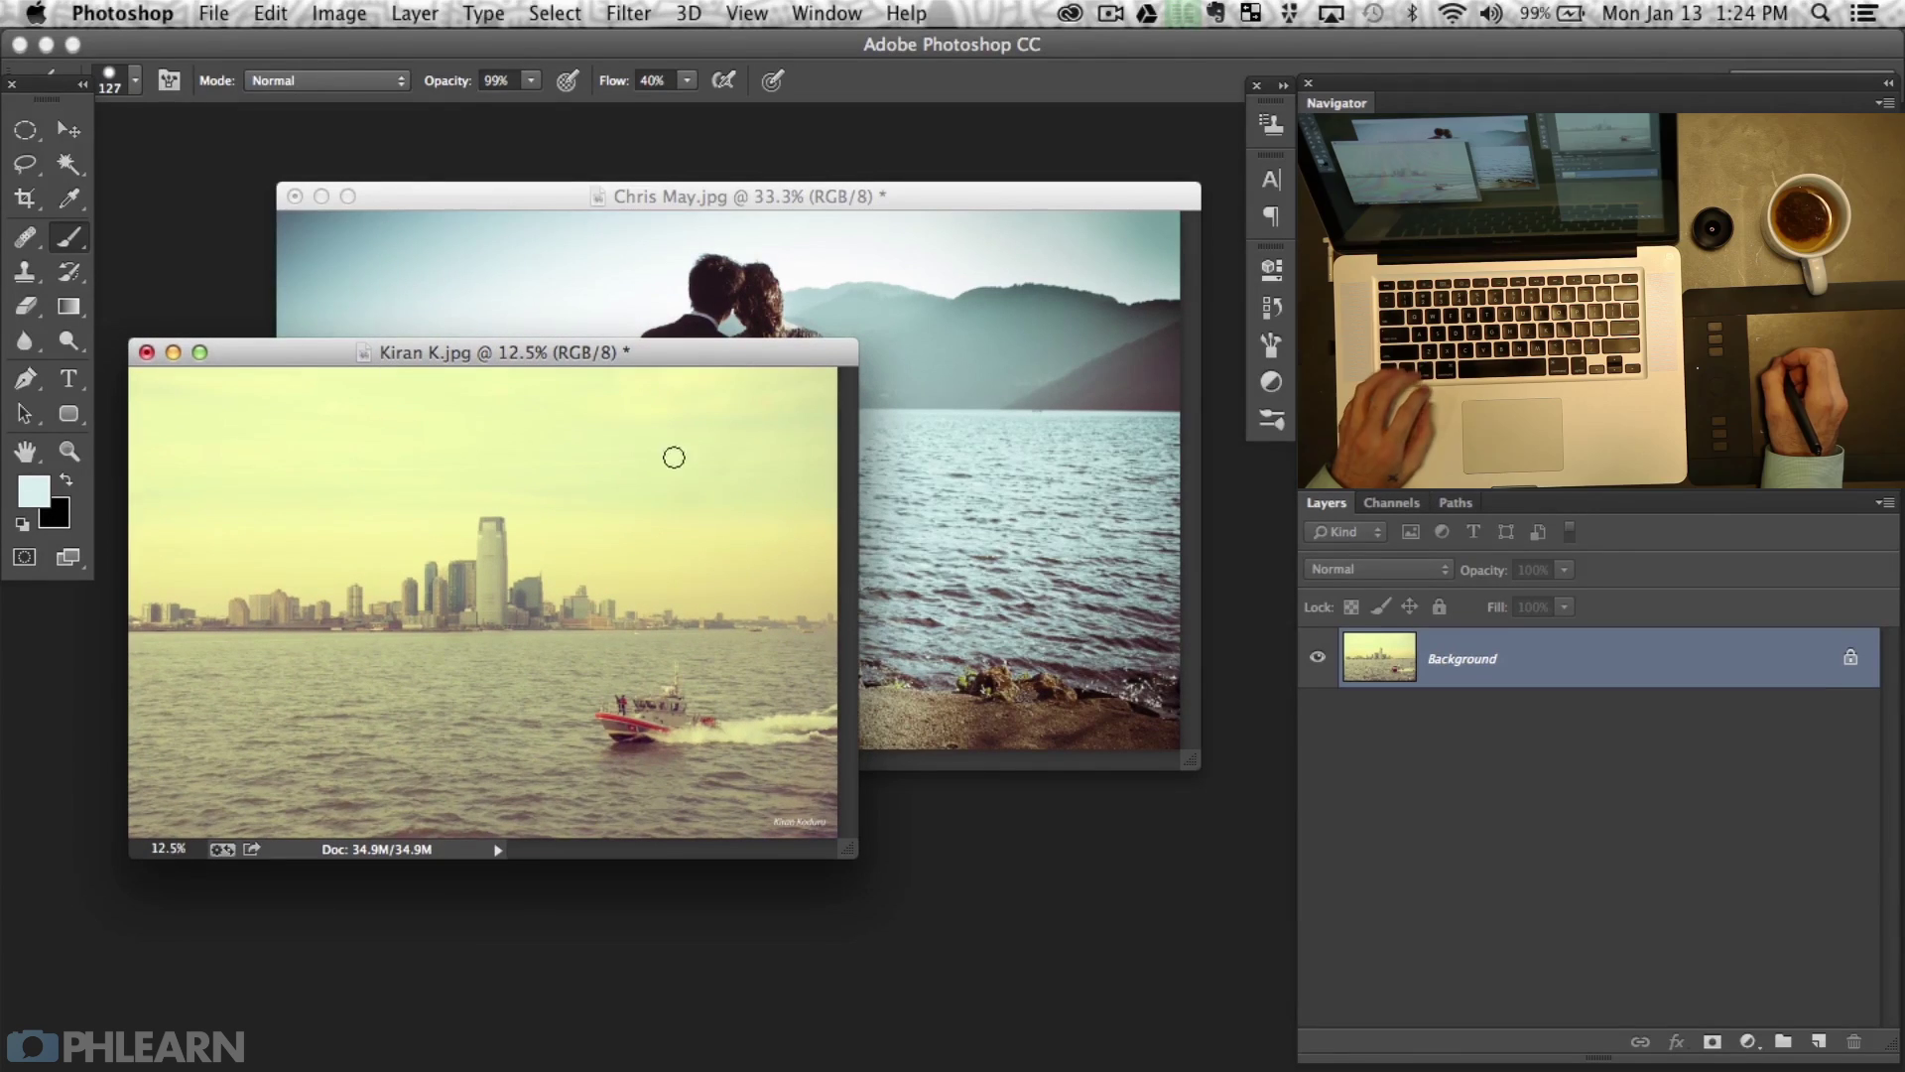
key(v)
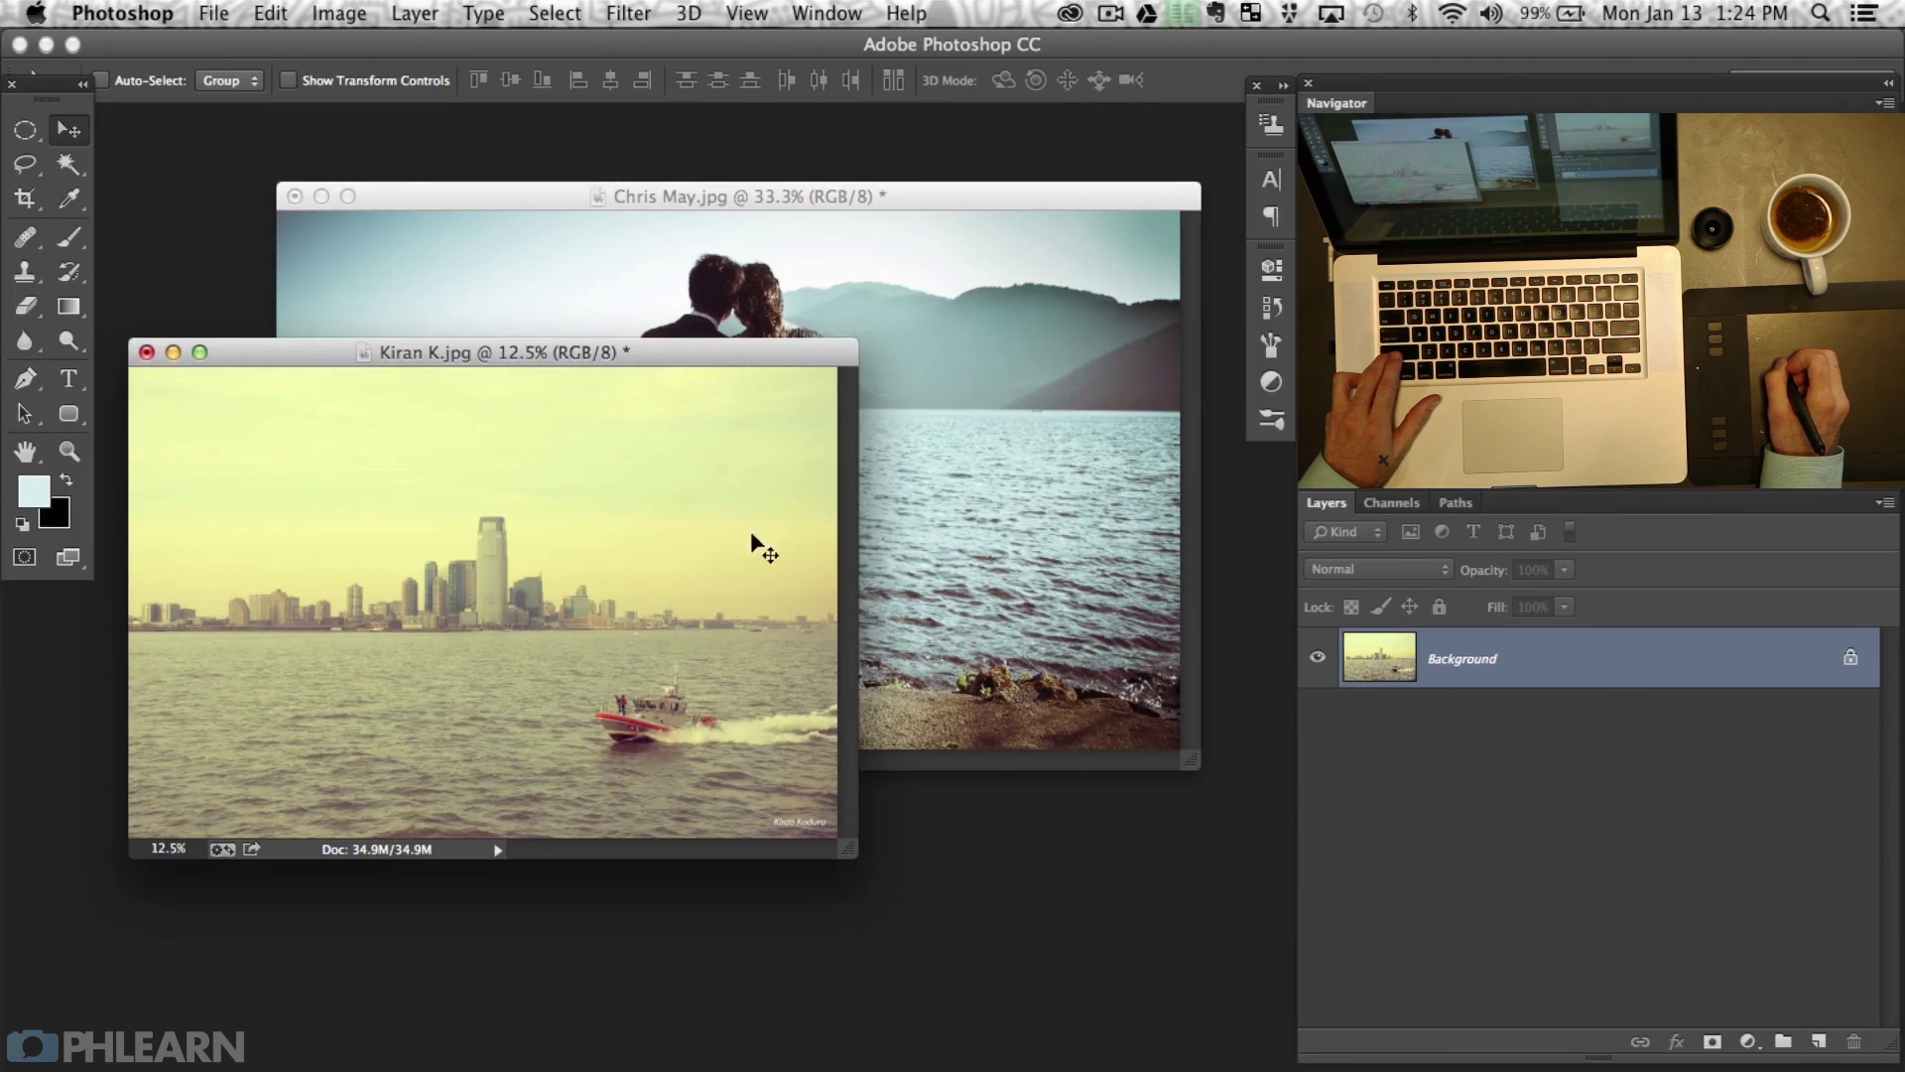
drag(694, 563, 974, 453)
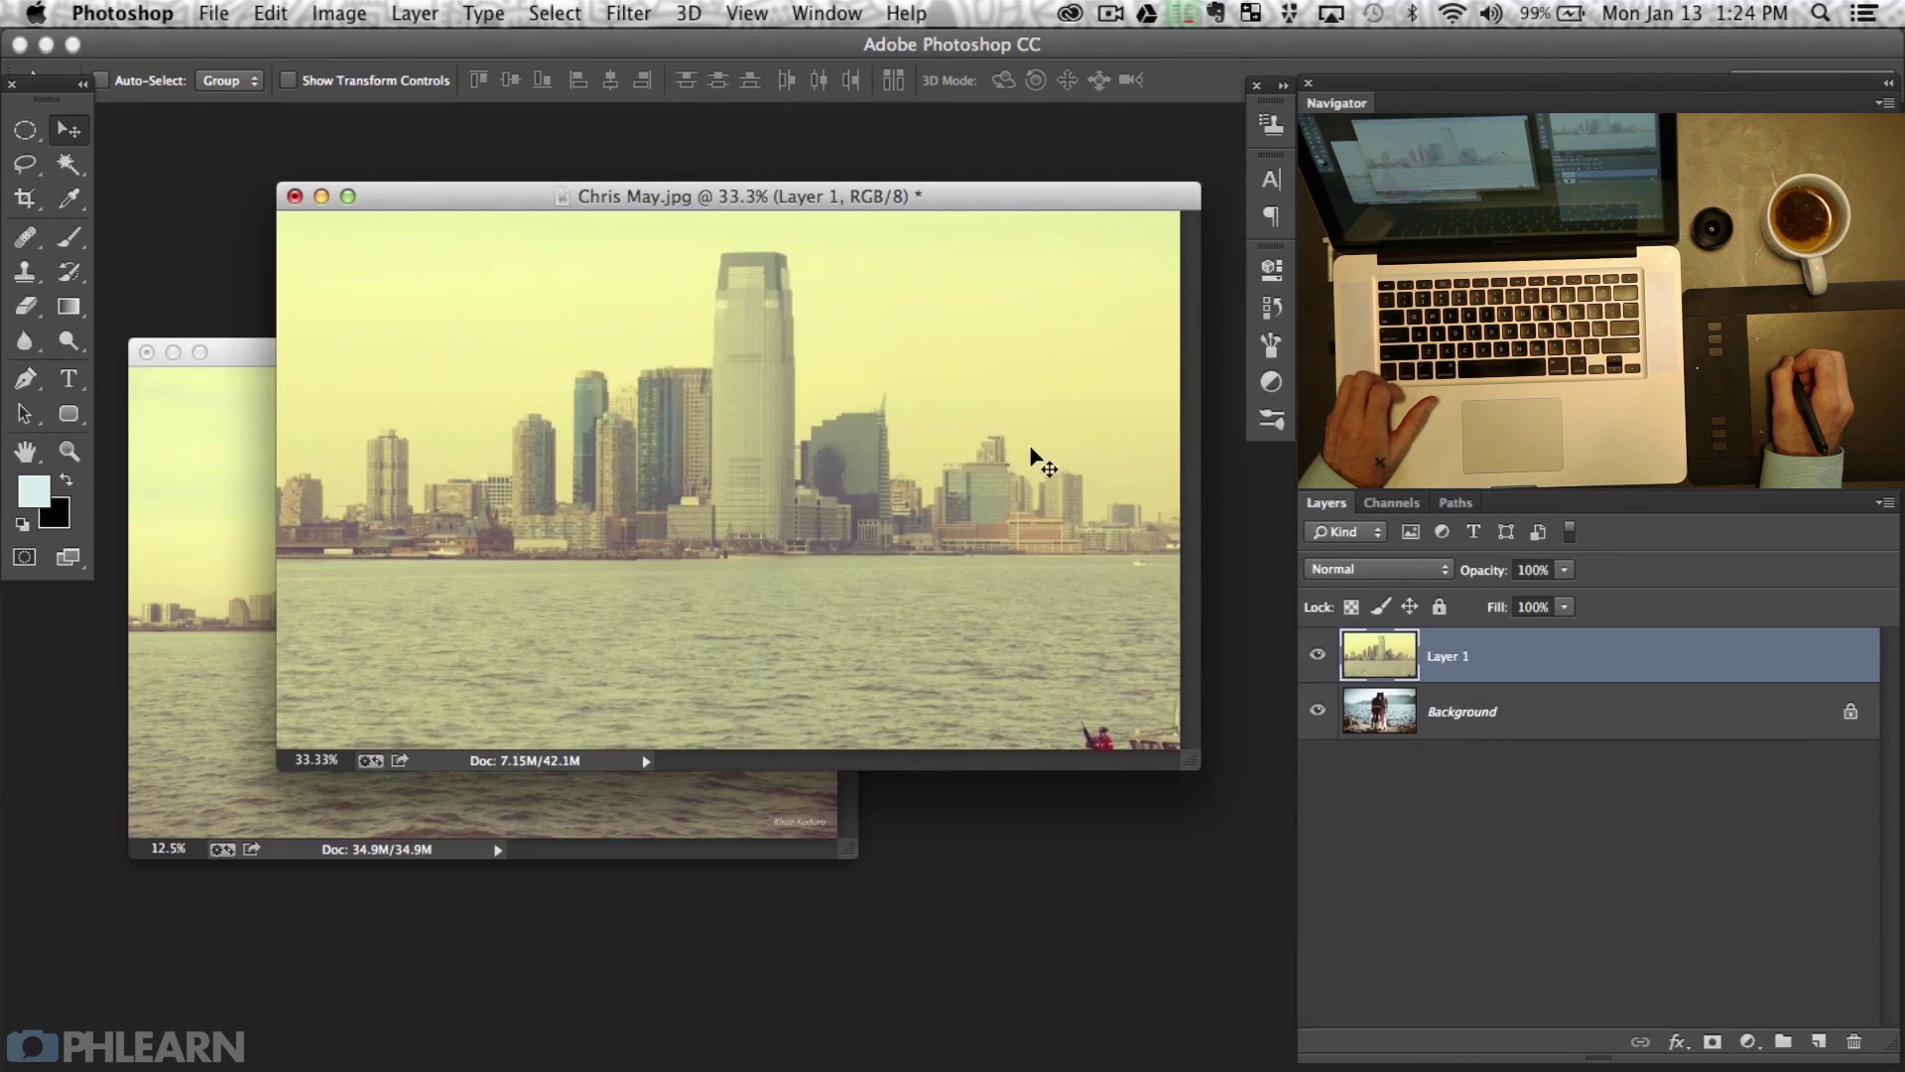
key(f)
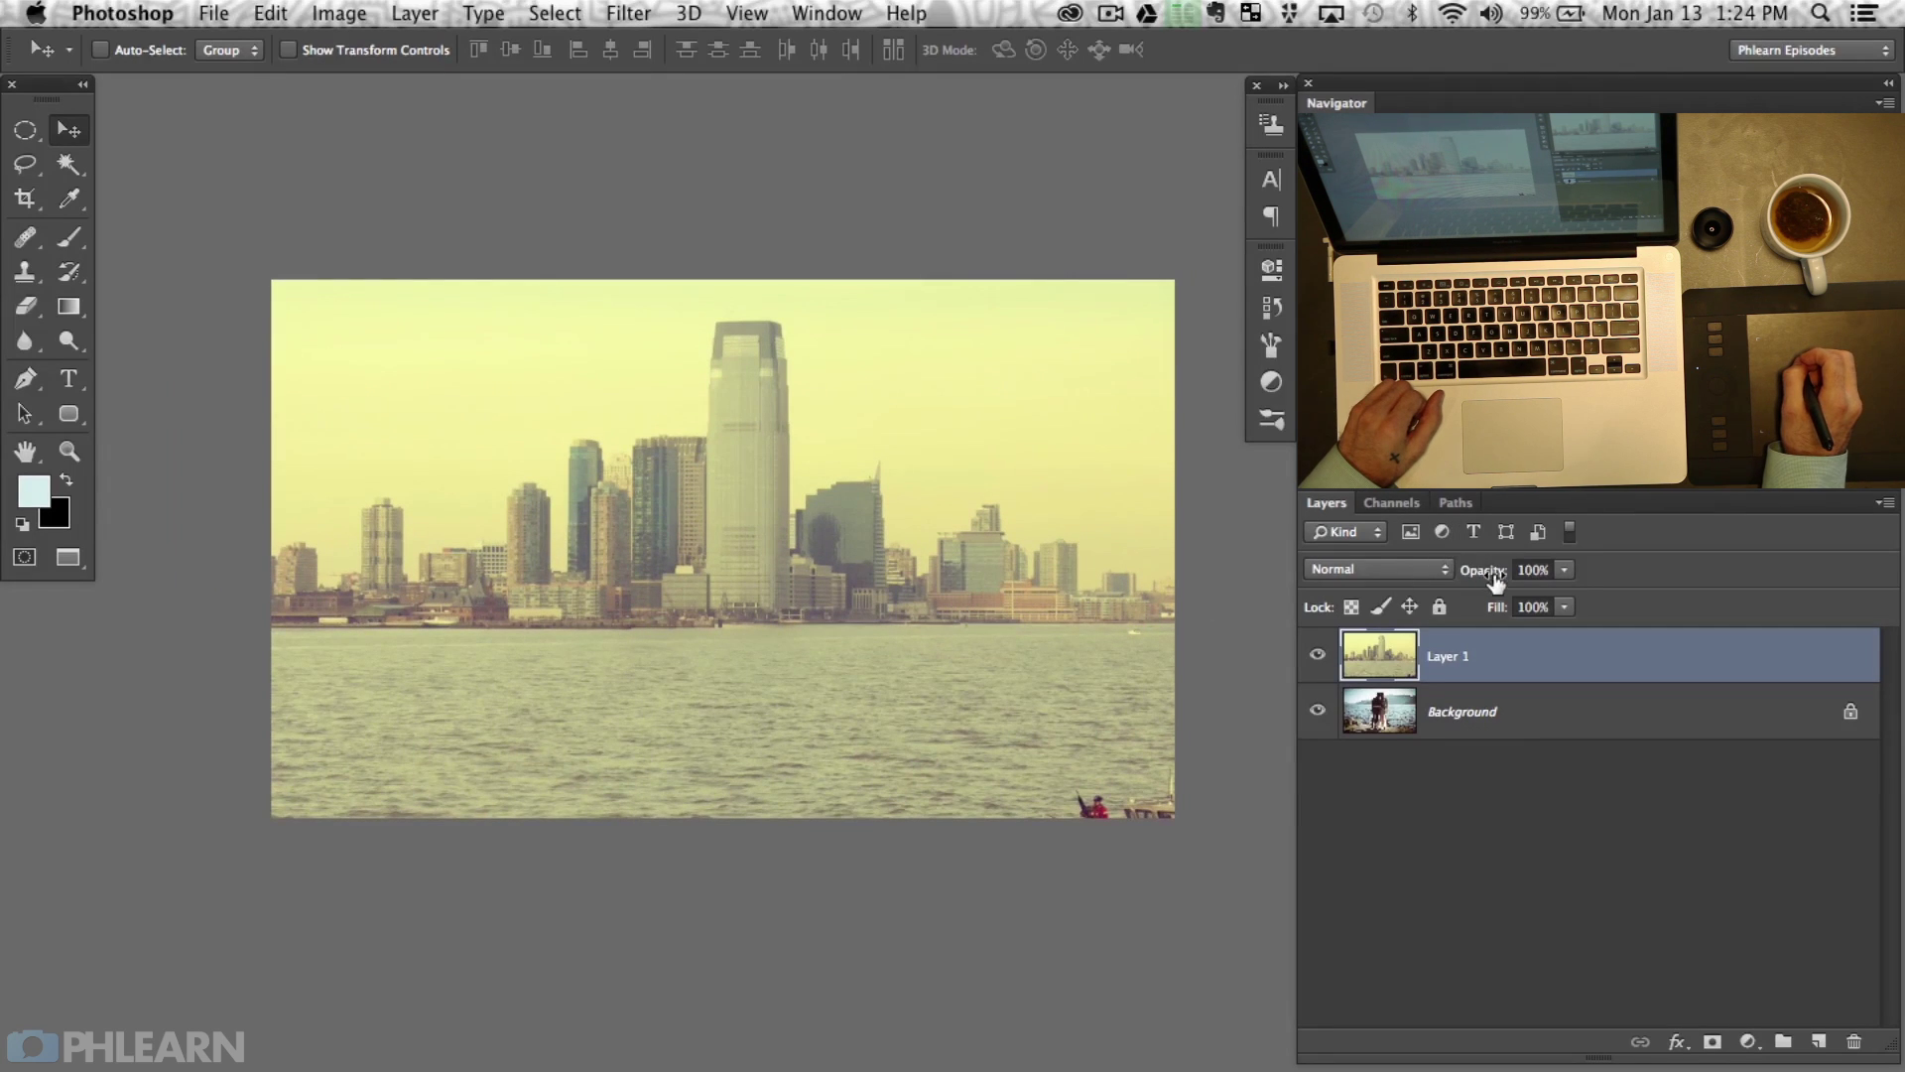
Lower the skyline layer's opacity to 70% and compare it with the couple photo underneath by toggling its visibility.
drag(1468, 581, 1447, 581)
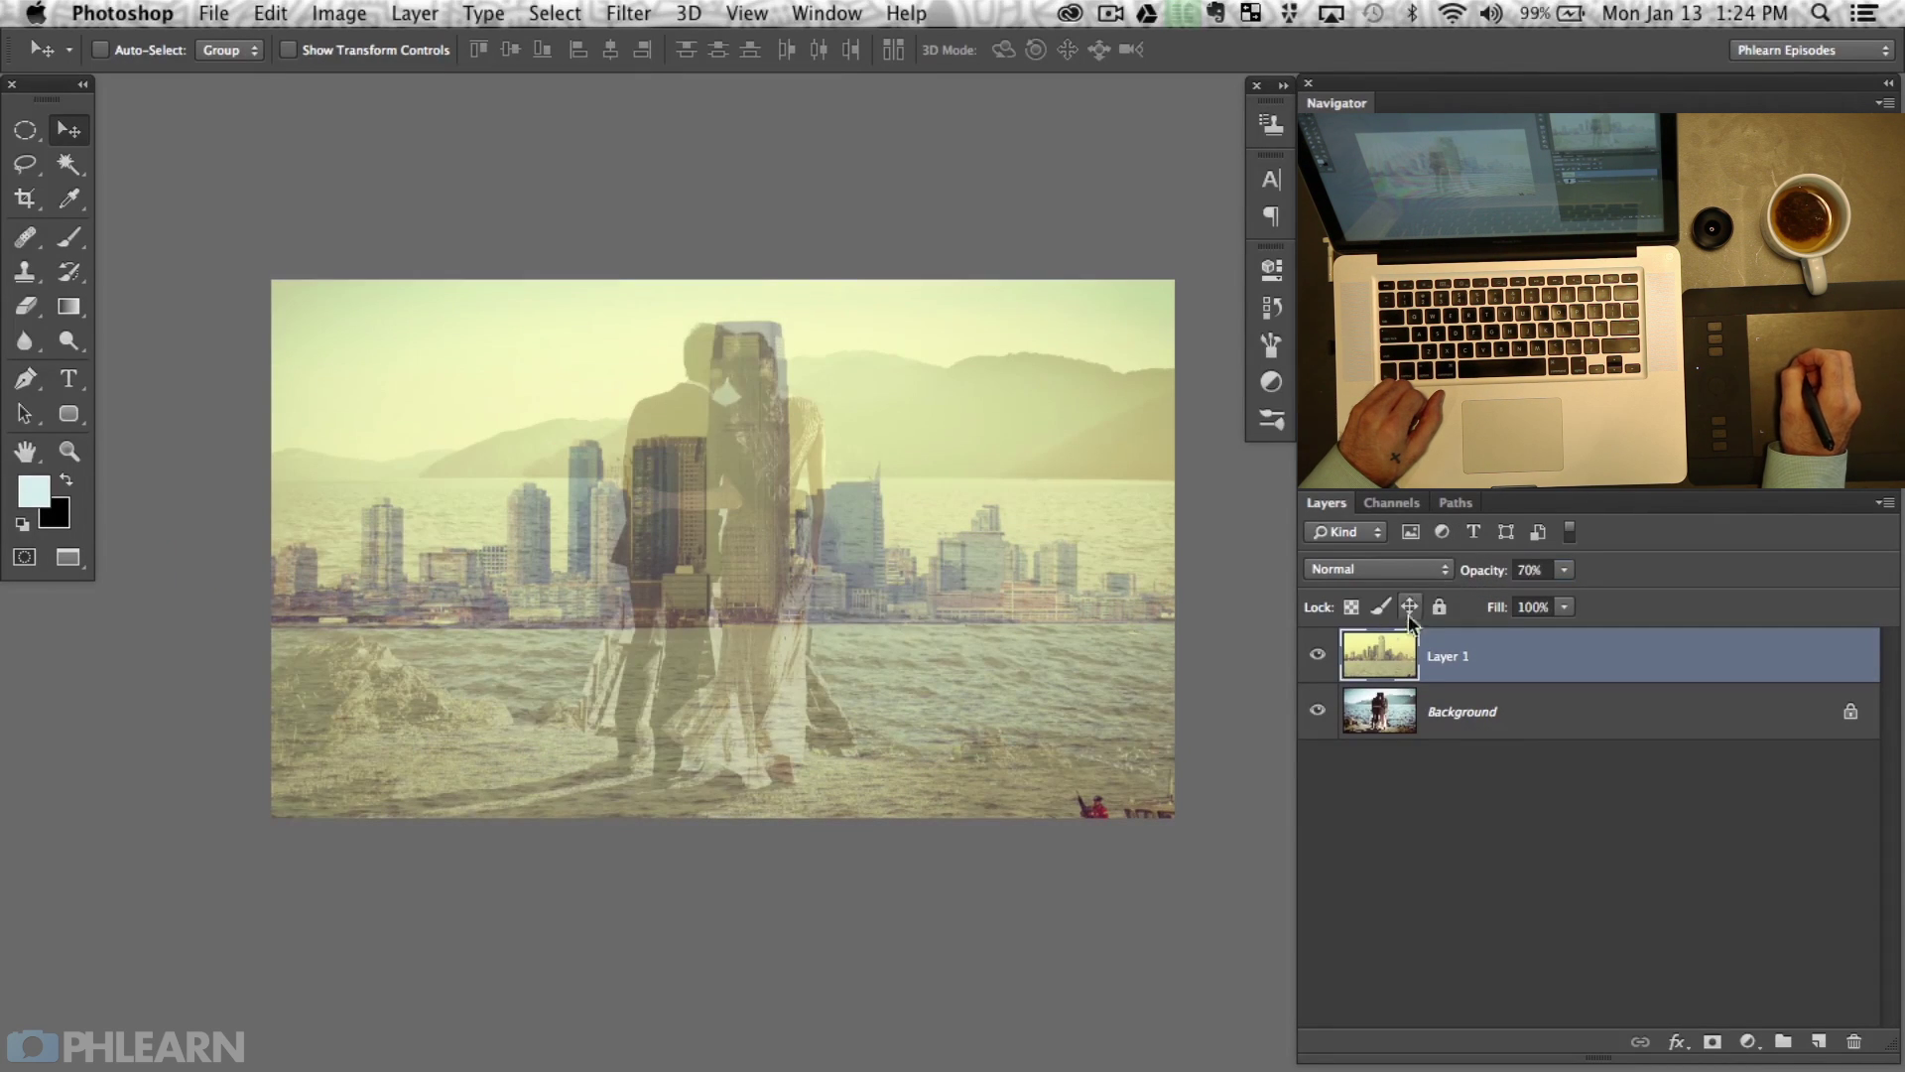
click(1318, 655)
click(1318, 655)
click(1316, 655)
click(1316, 655)
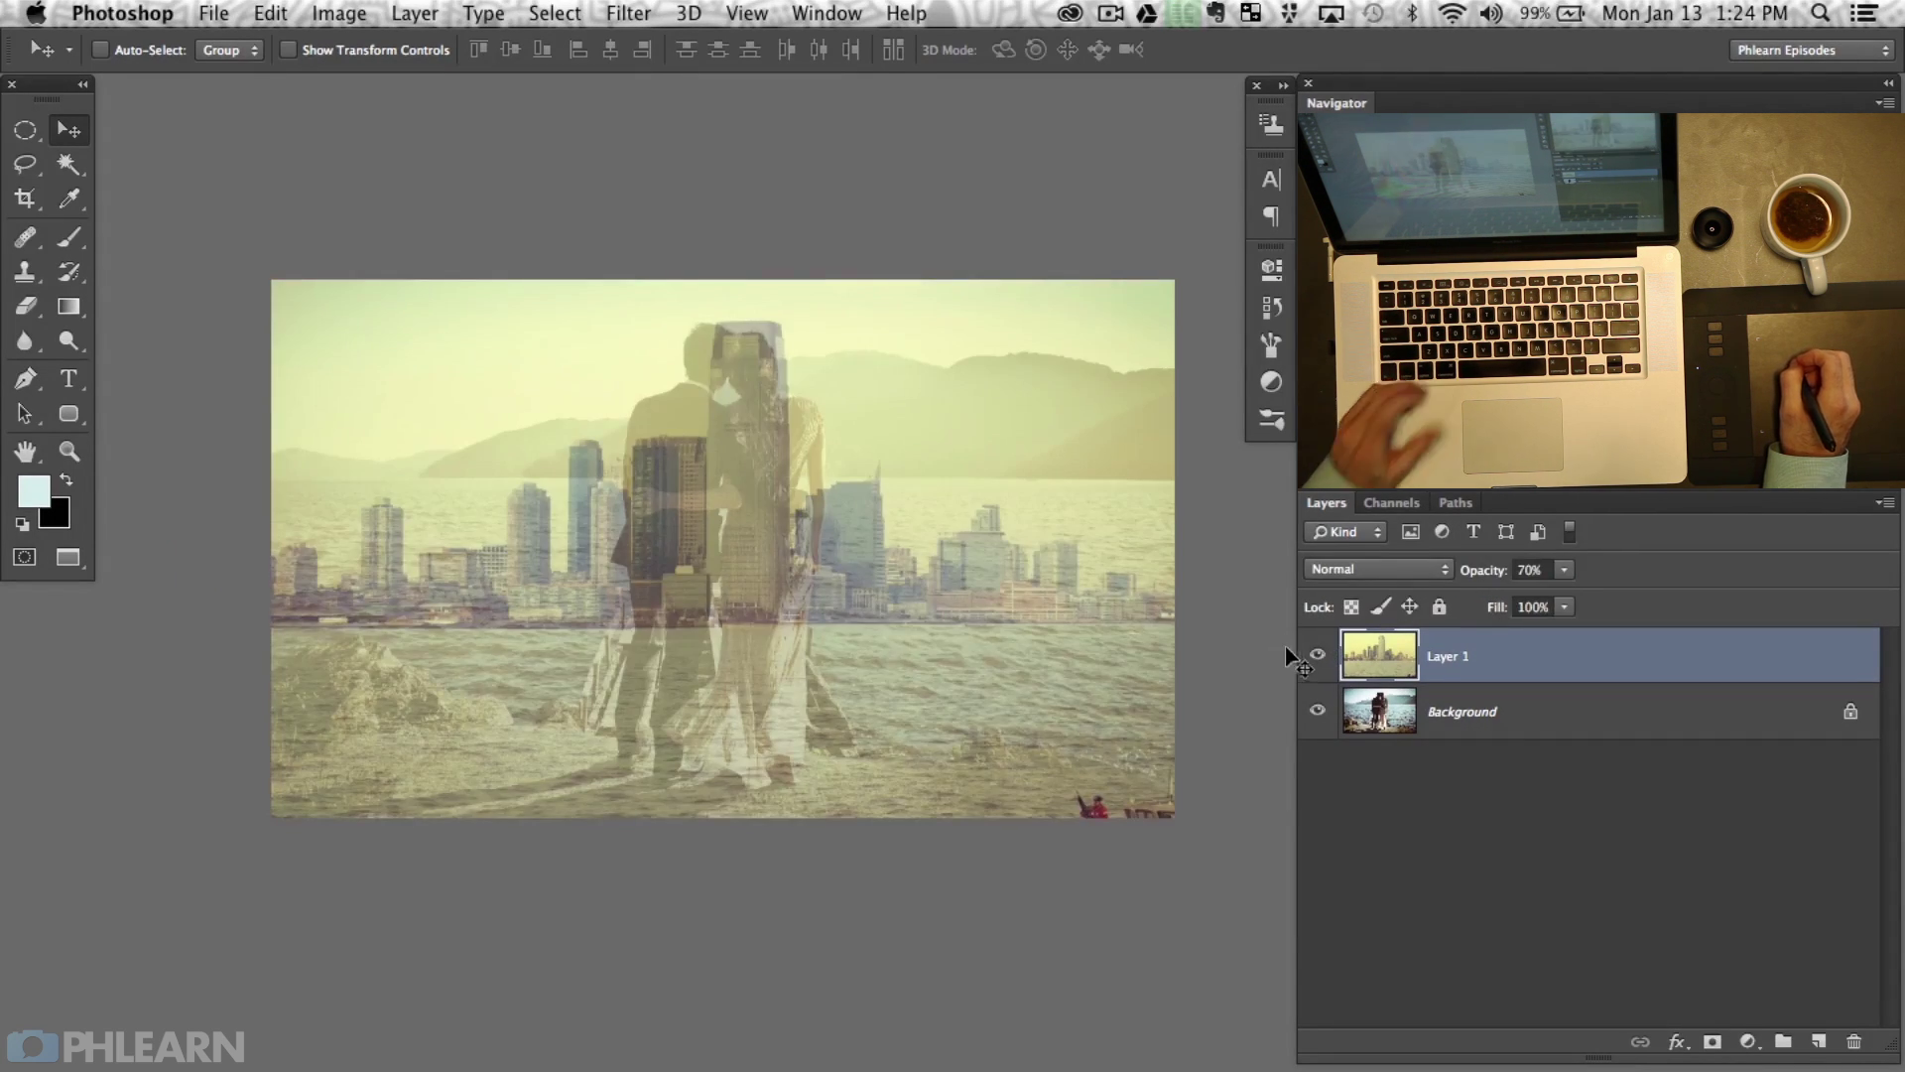
Scale the skyline layer to 50% in width and height and move it up to match the couple photo's horizon.
key(super+t)
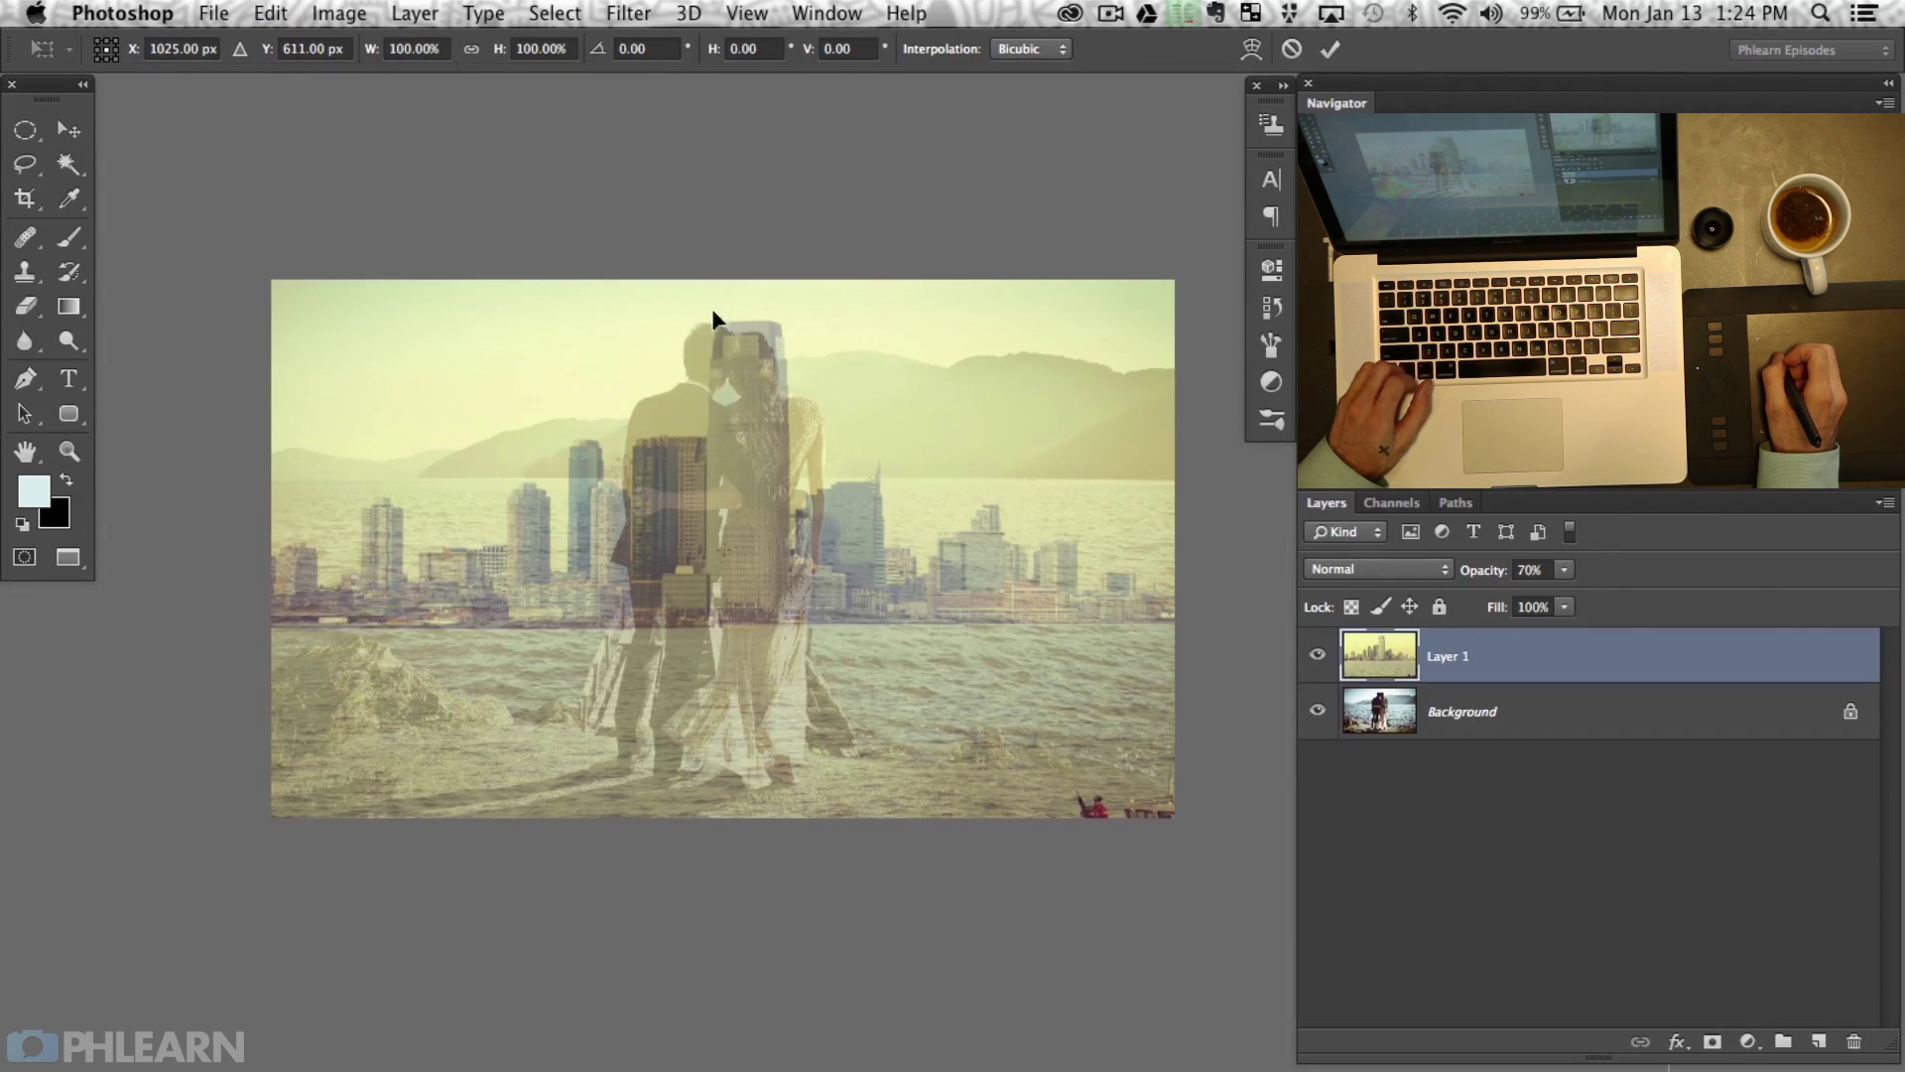
click(469, 49)
drag(502, 51, 438, 62)
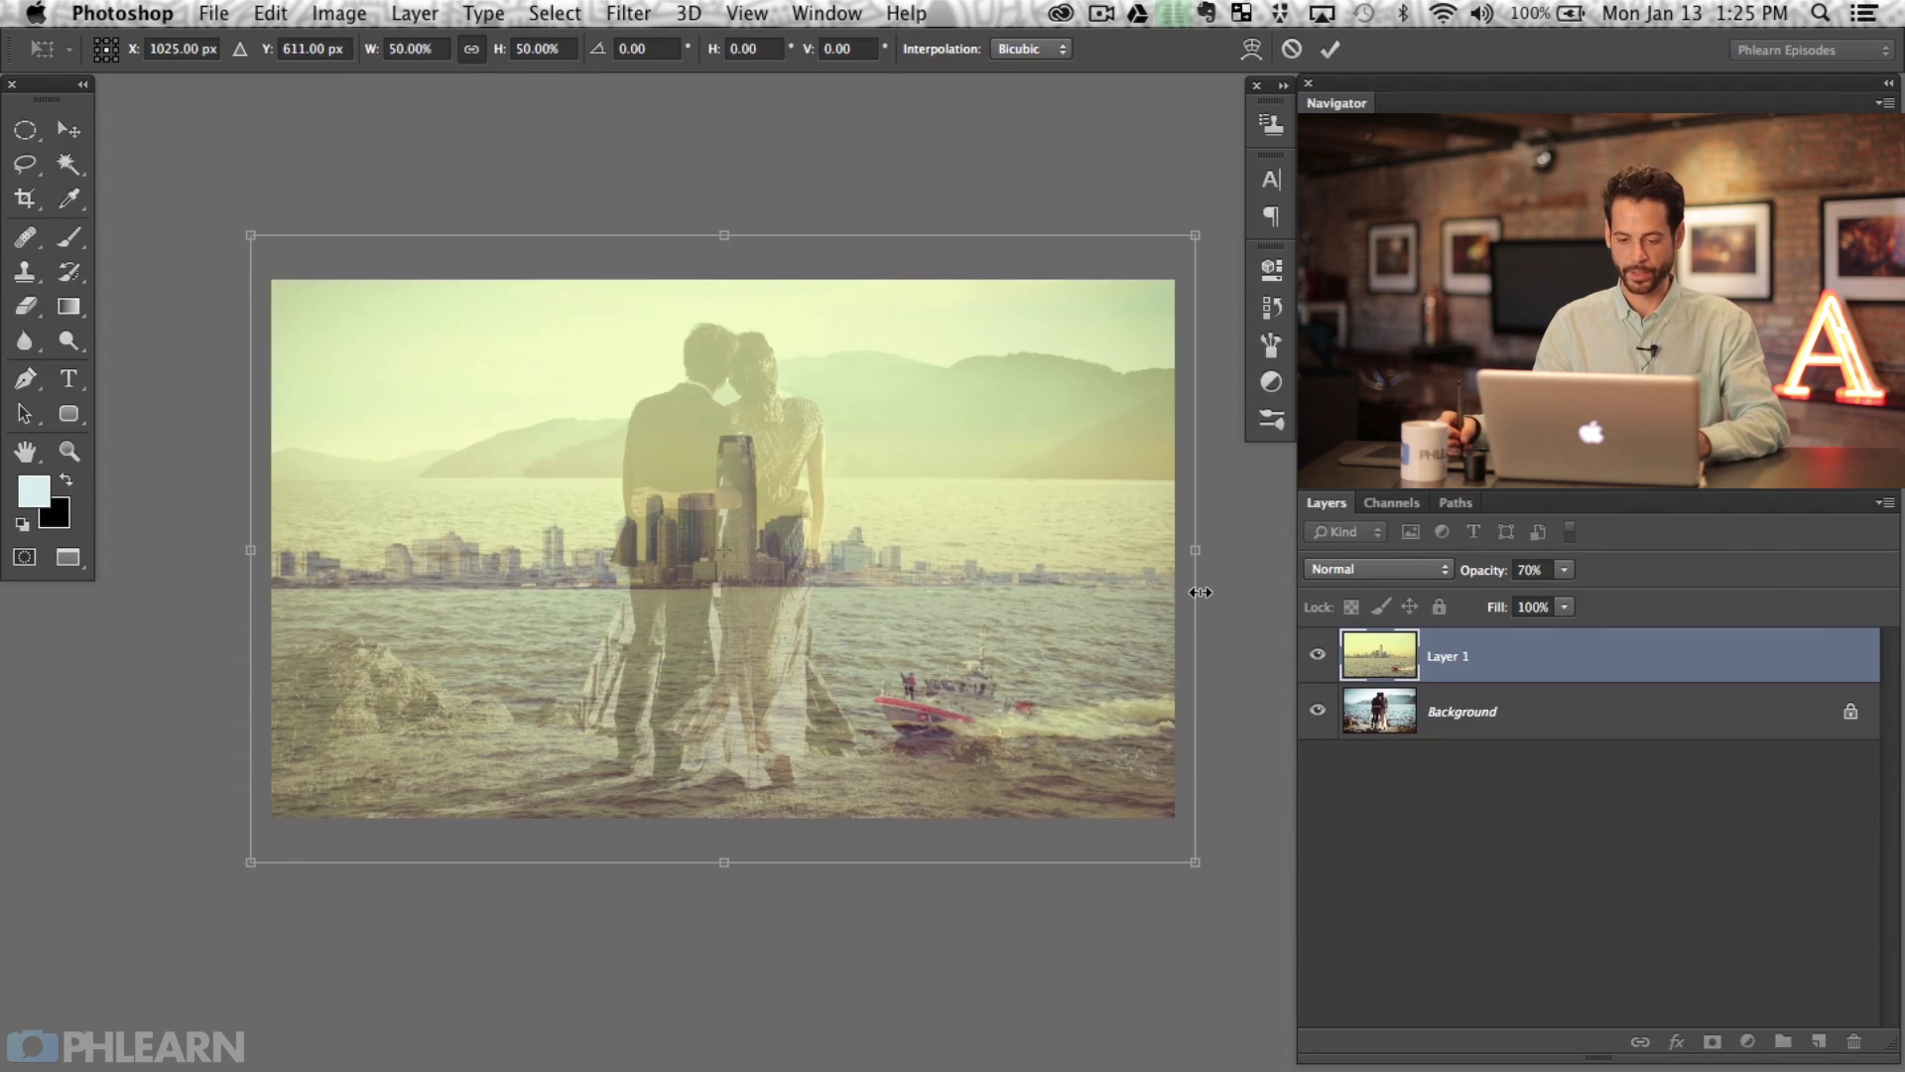
drag(909, 711, 913, 625)
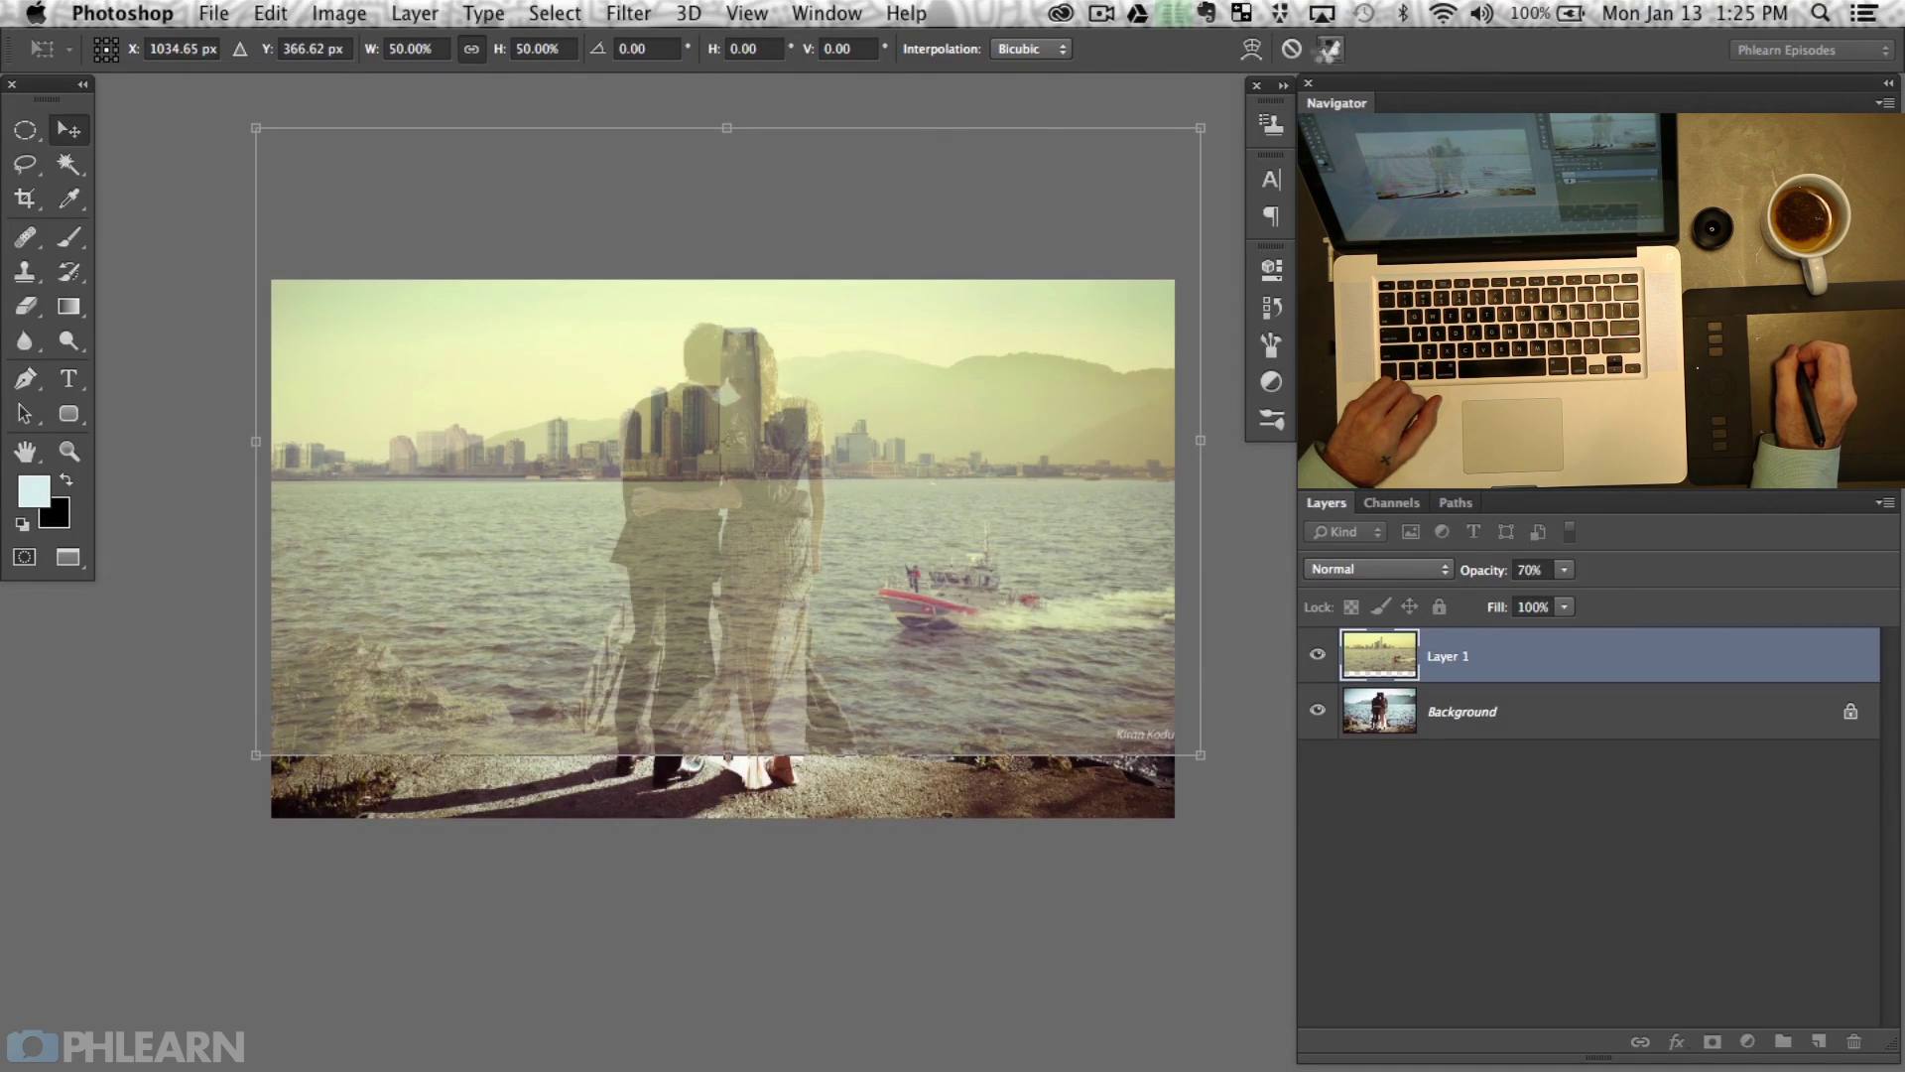
key(Return)
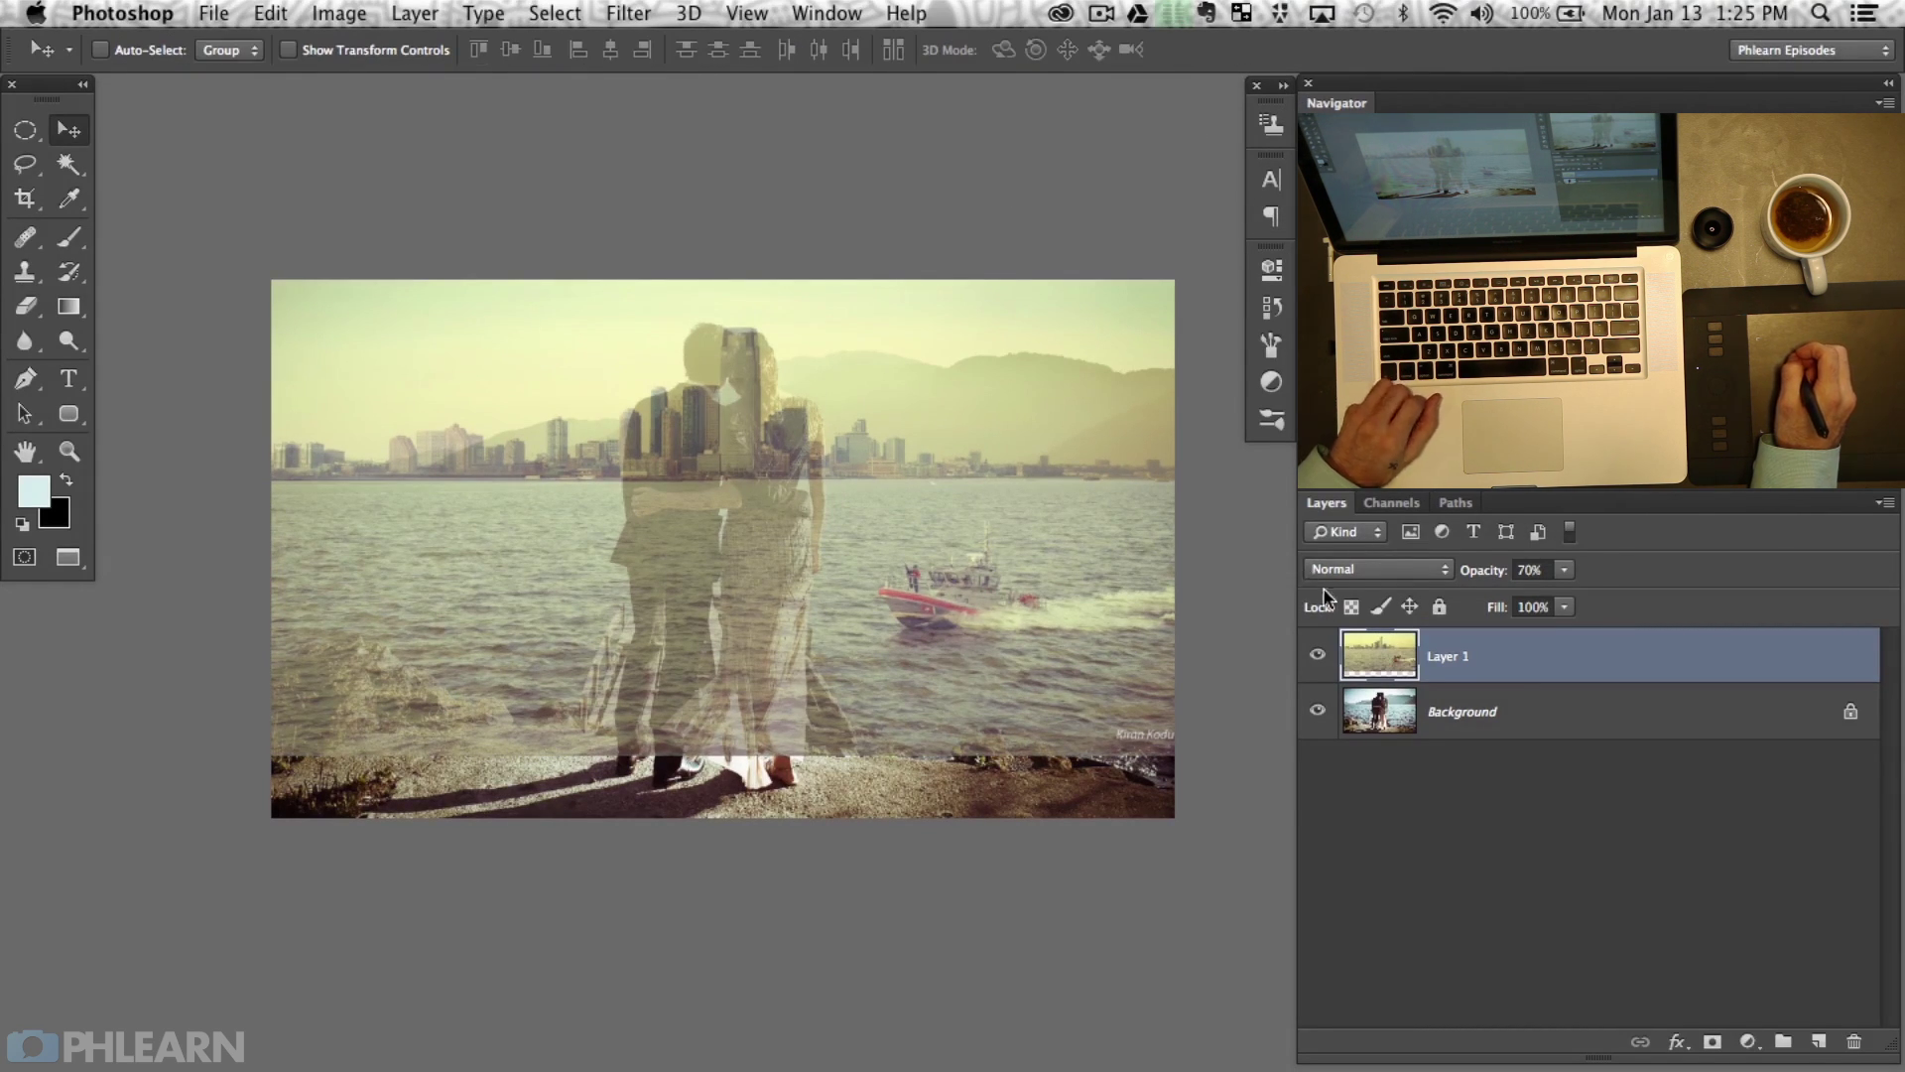
Restore the skyline layer's opacity to 100% and add a white layer mask to it.
key(super+plus)
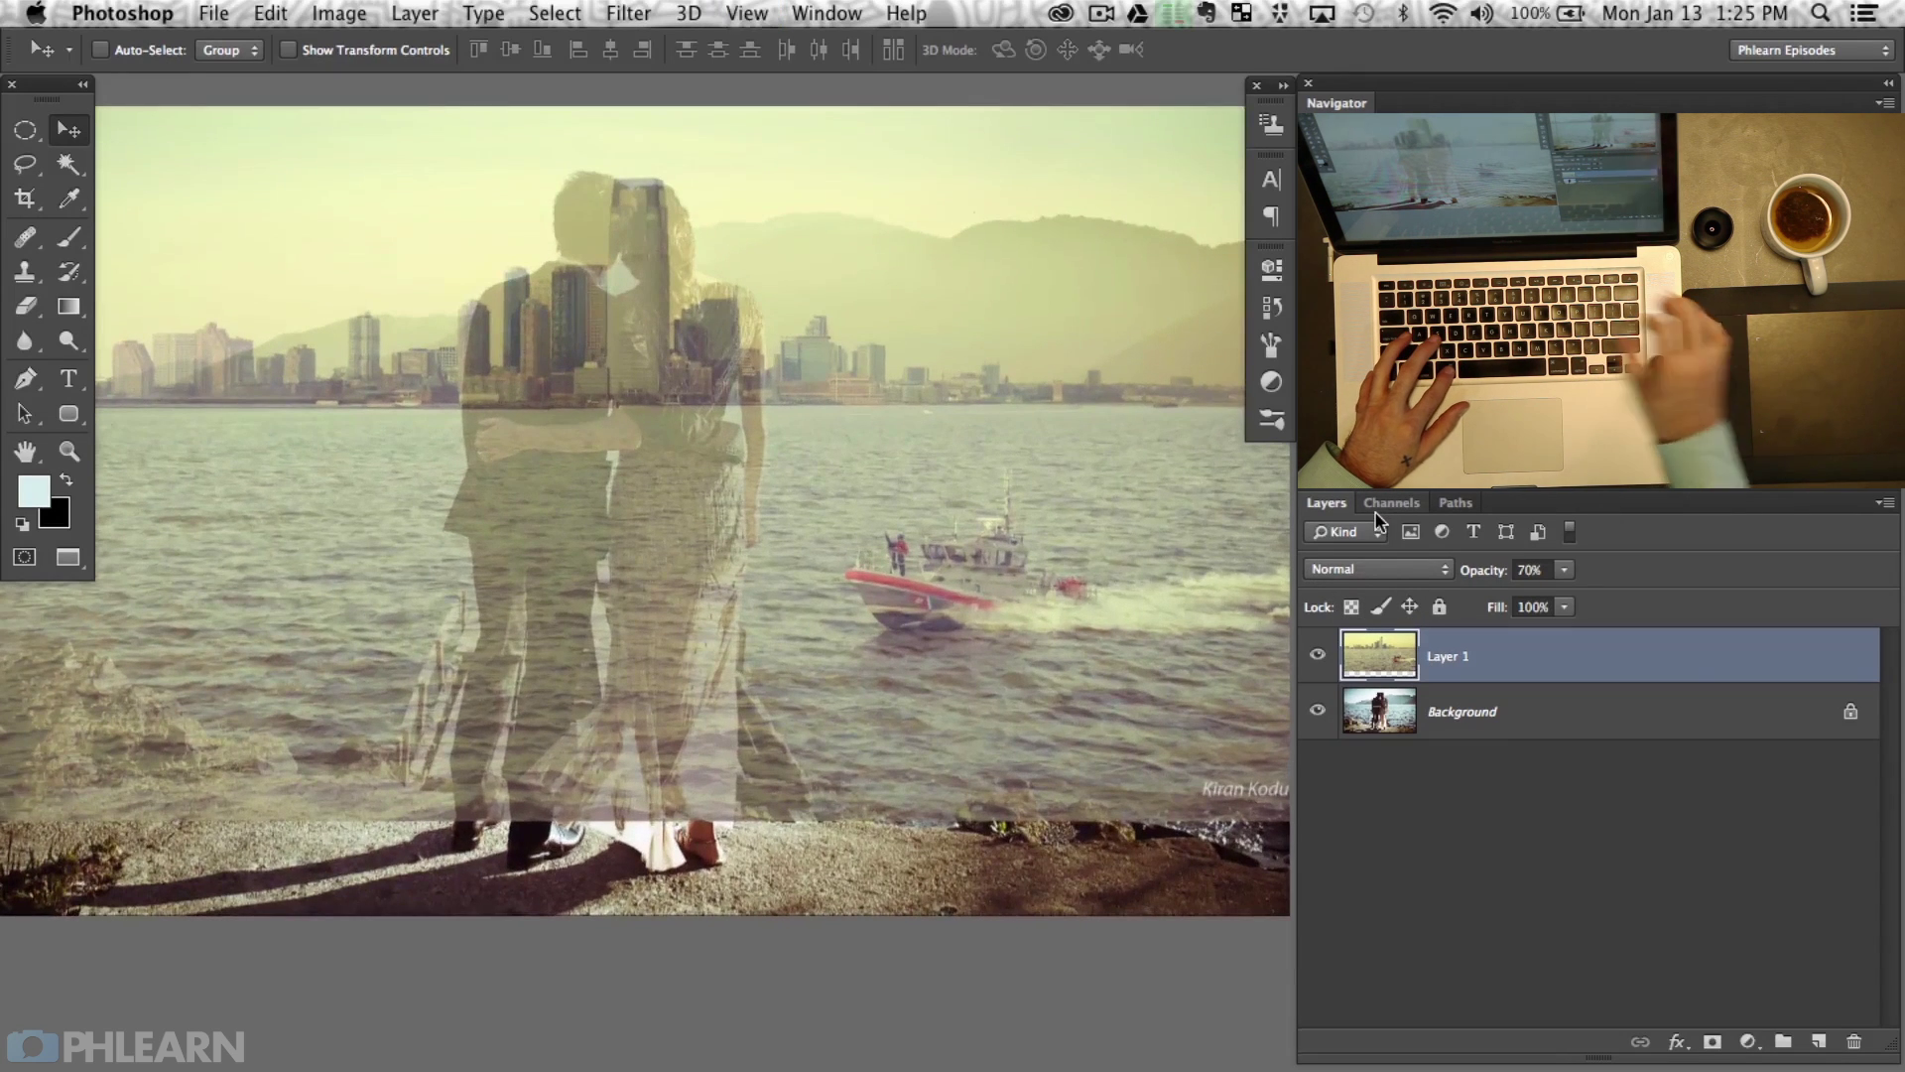
drag(765, 609, 938, 684)
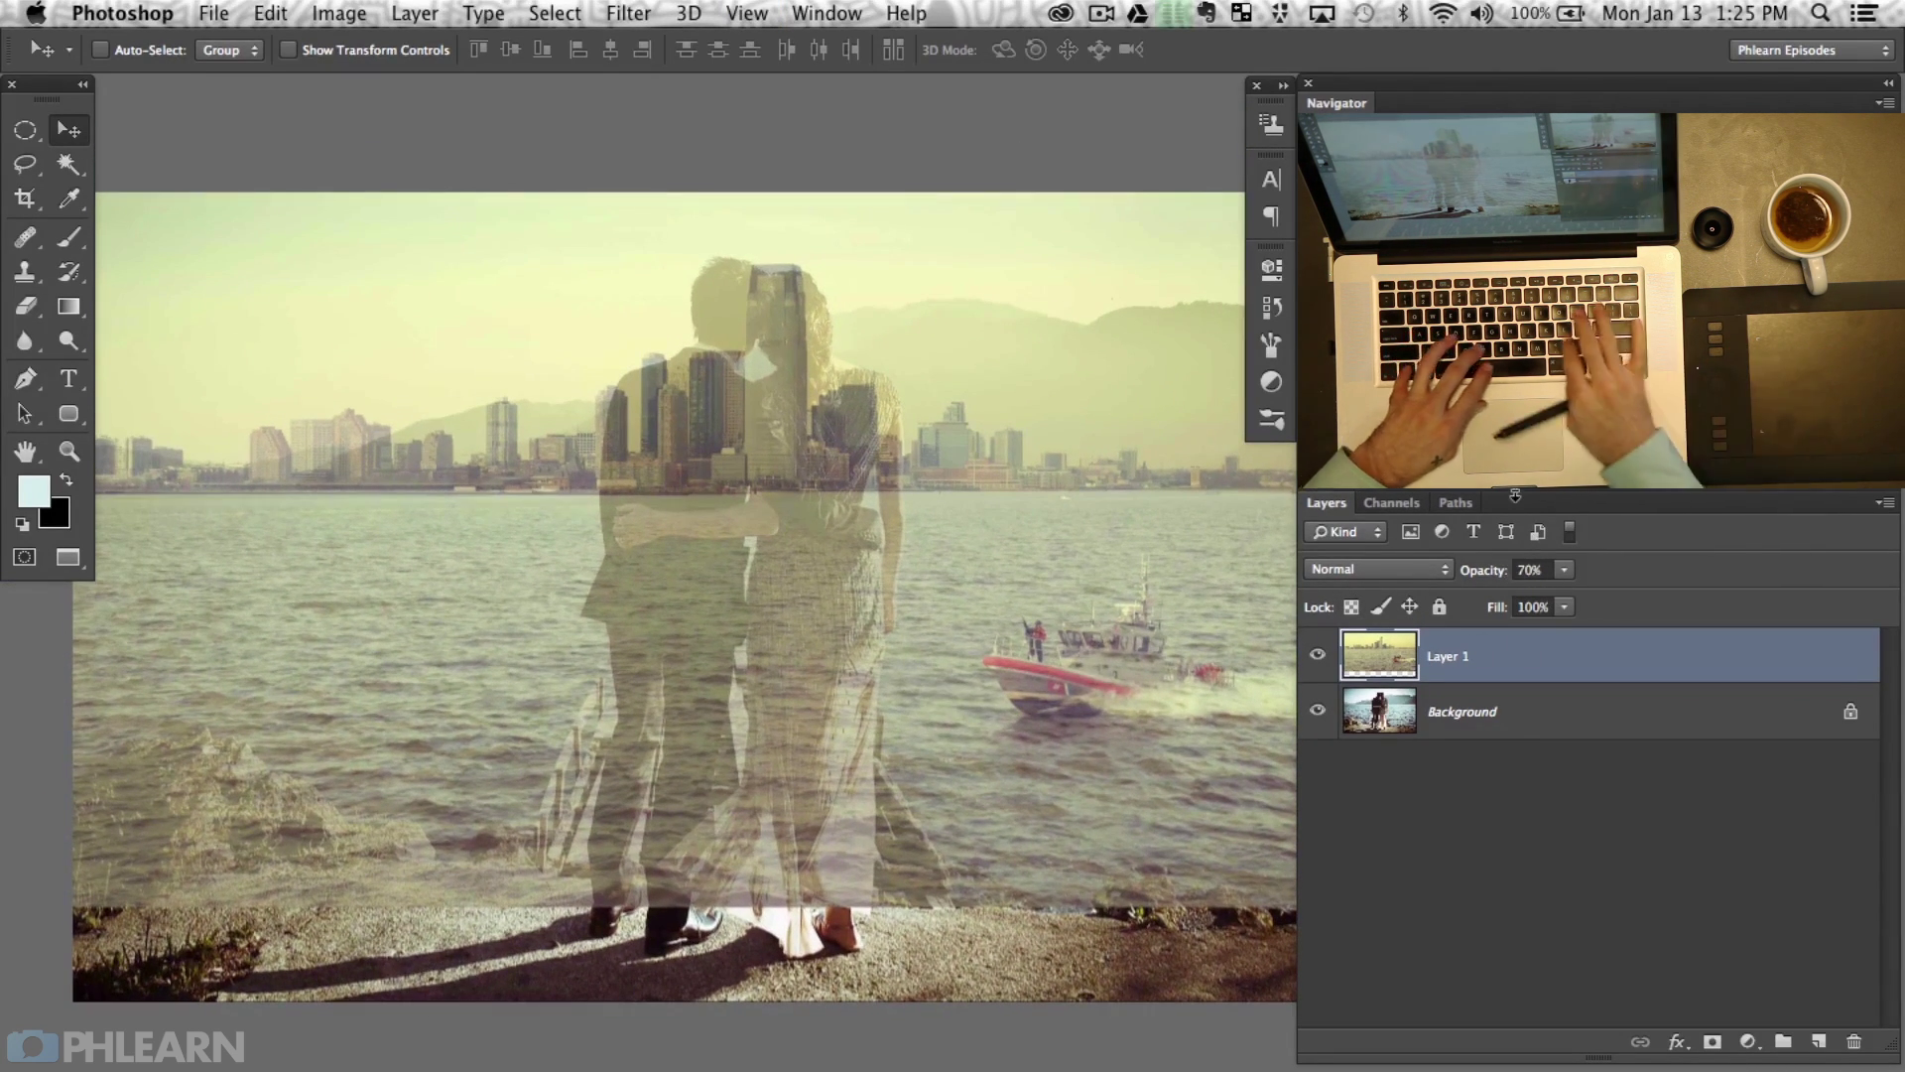
key(0)
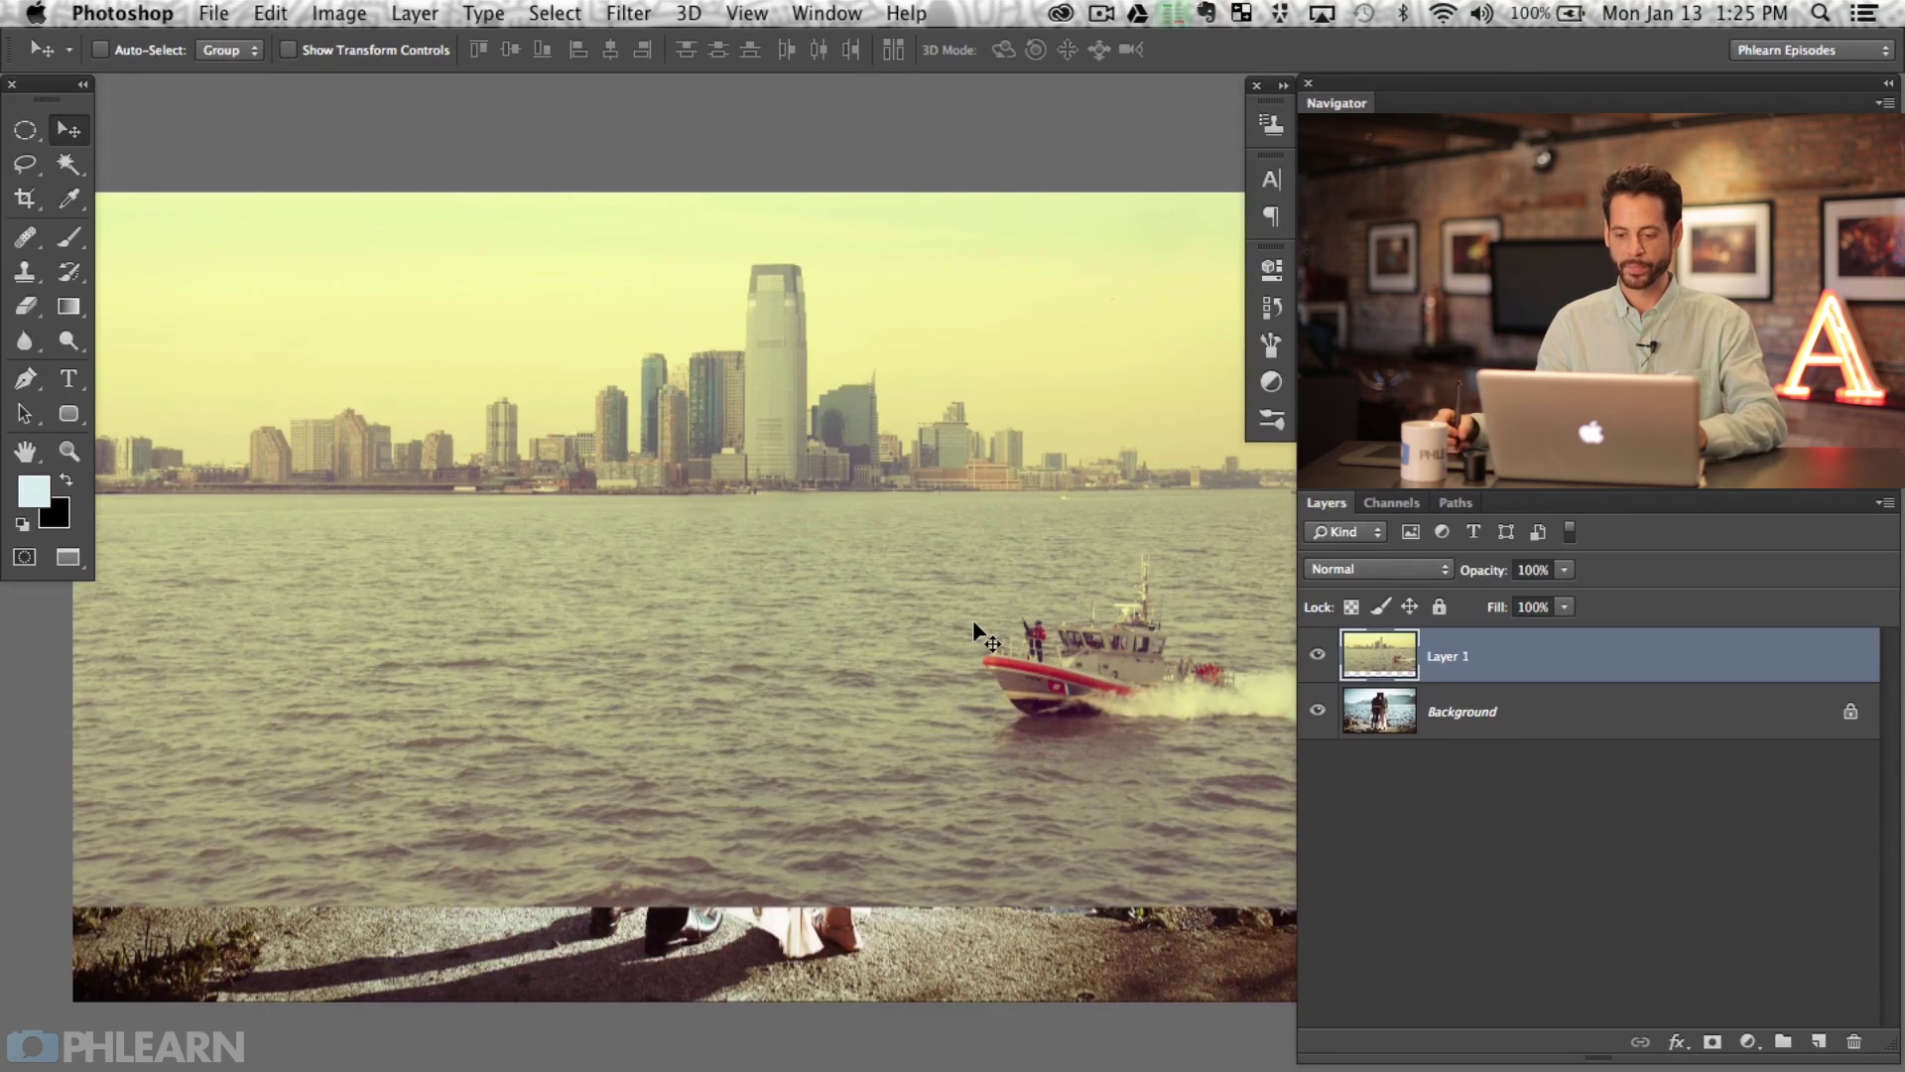
click(1714, 1041)
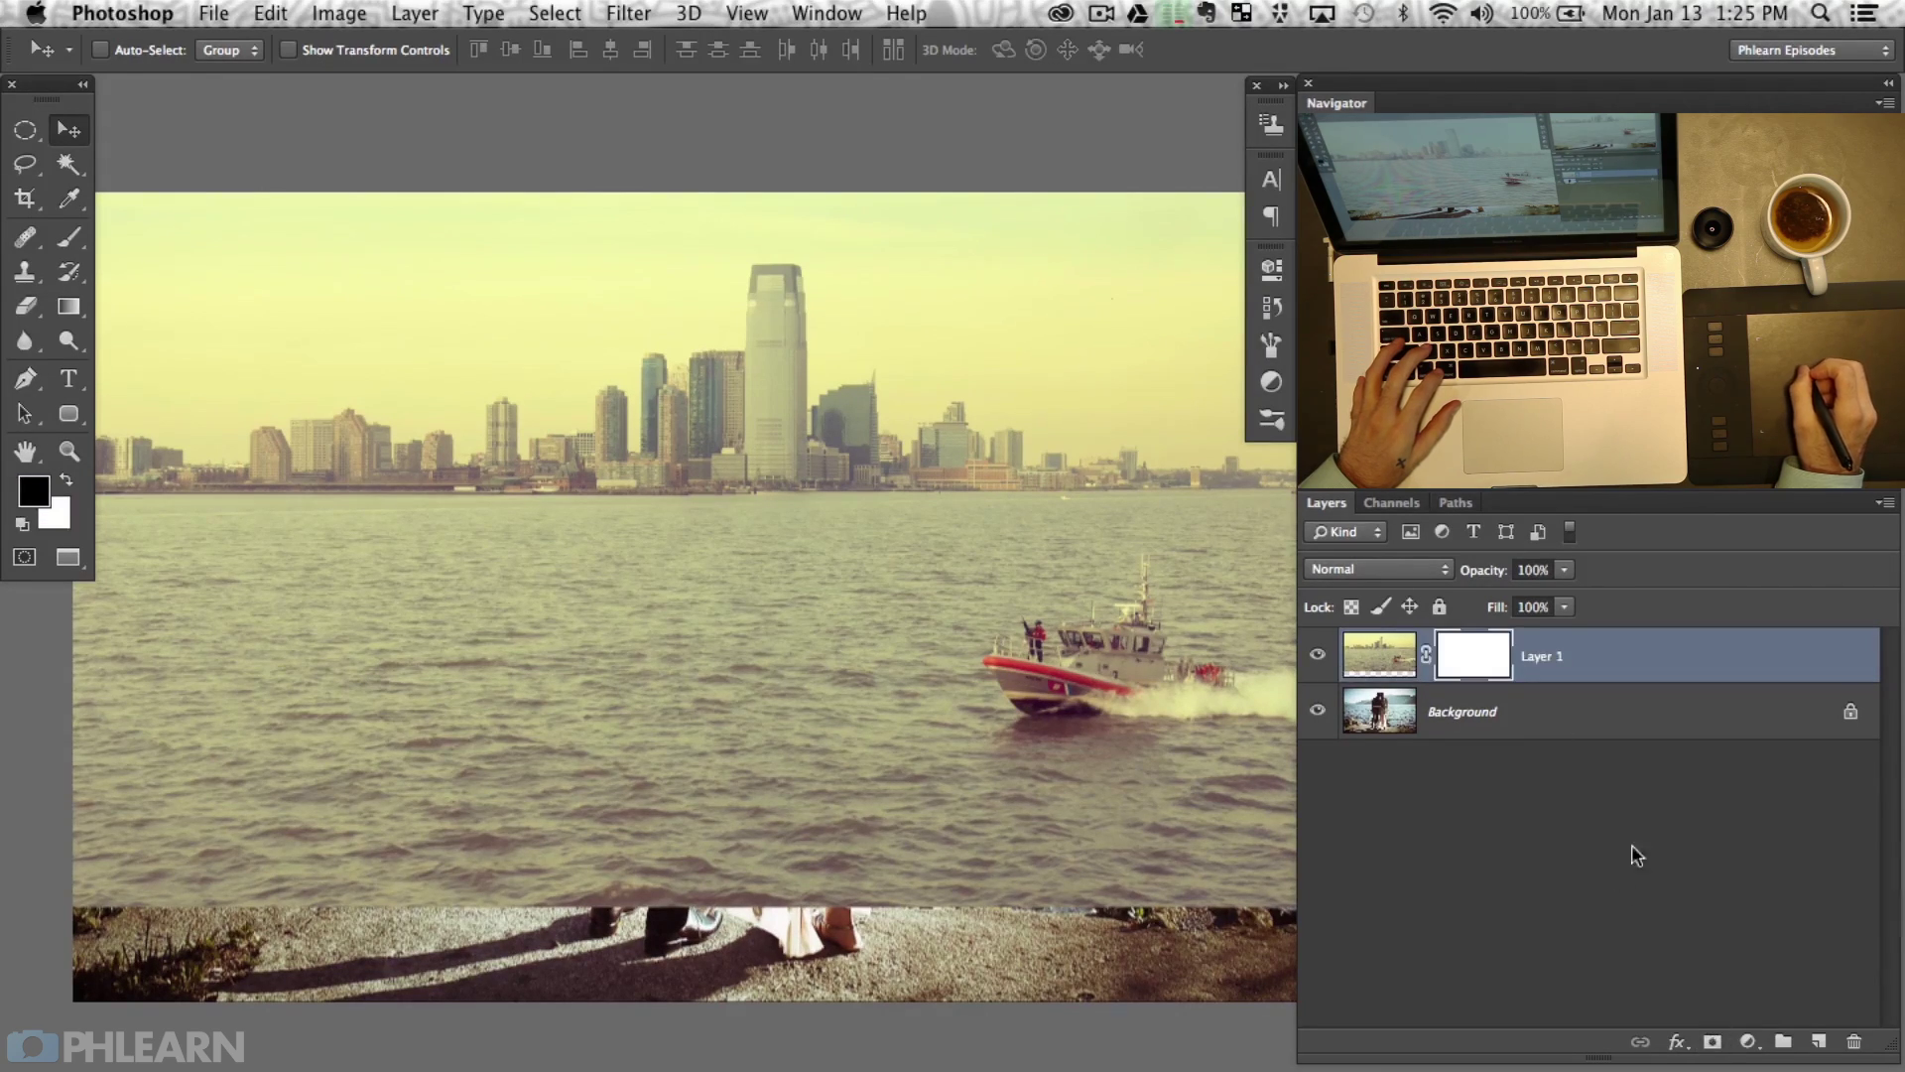
Paint black on the skyline layer's mask with a large soft brush of about 380 px to uncover the couple's feet.
key(b)
right_click(608, 595)
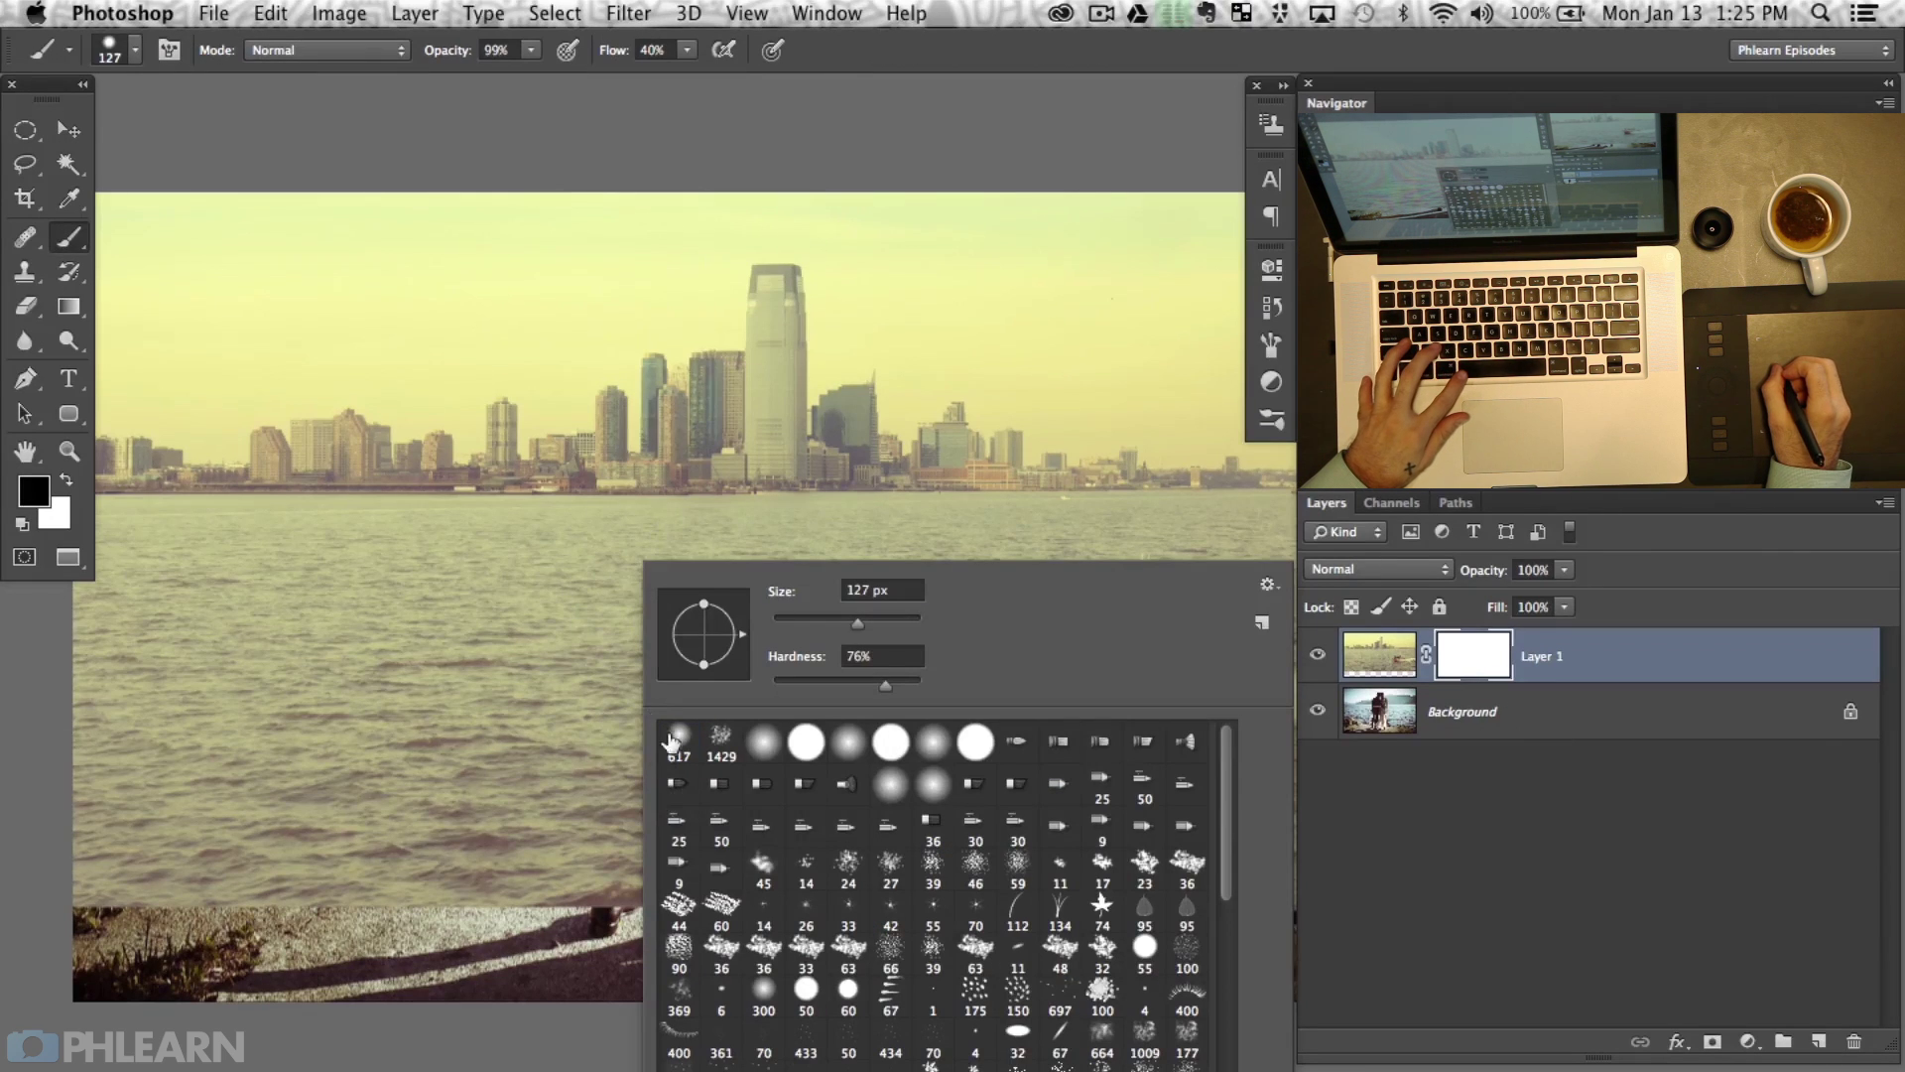
drag(454, 778, 456, 781)
drag(586, 803, 500, 808)
drag(617, 881, 425, 872)
Set the brush flow to 70%, mask out the skyline layer over the boat, lower water and rocks, and compare with the layer hidden.
key(shift+7)
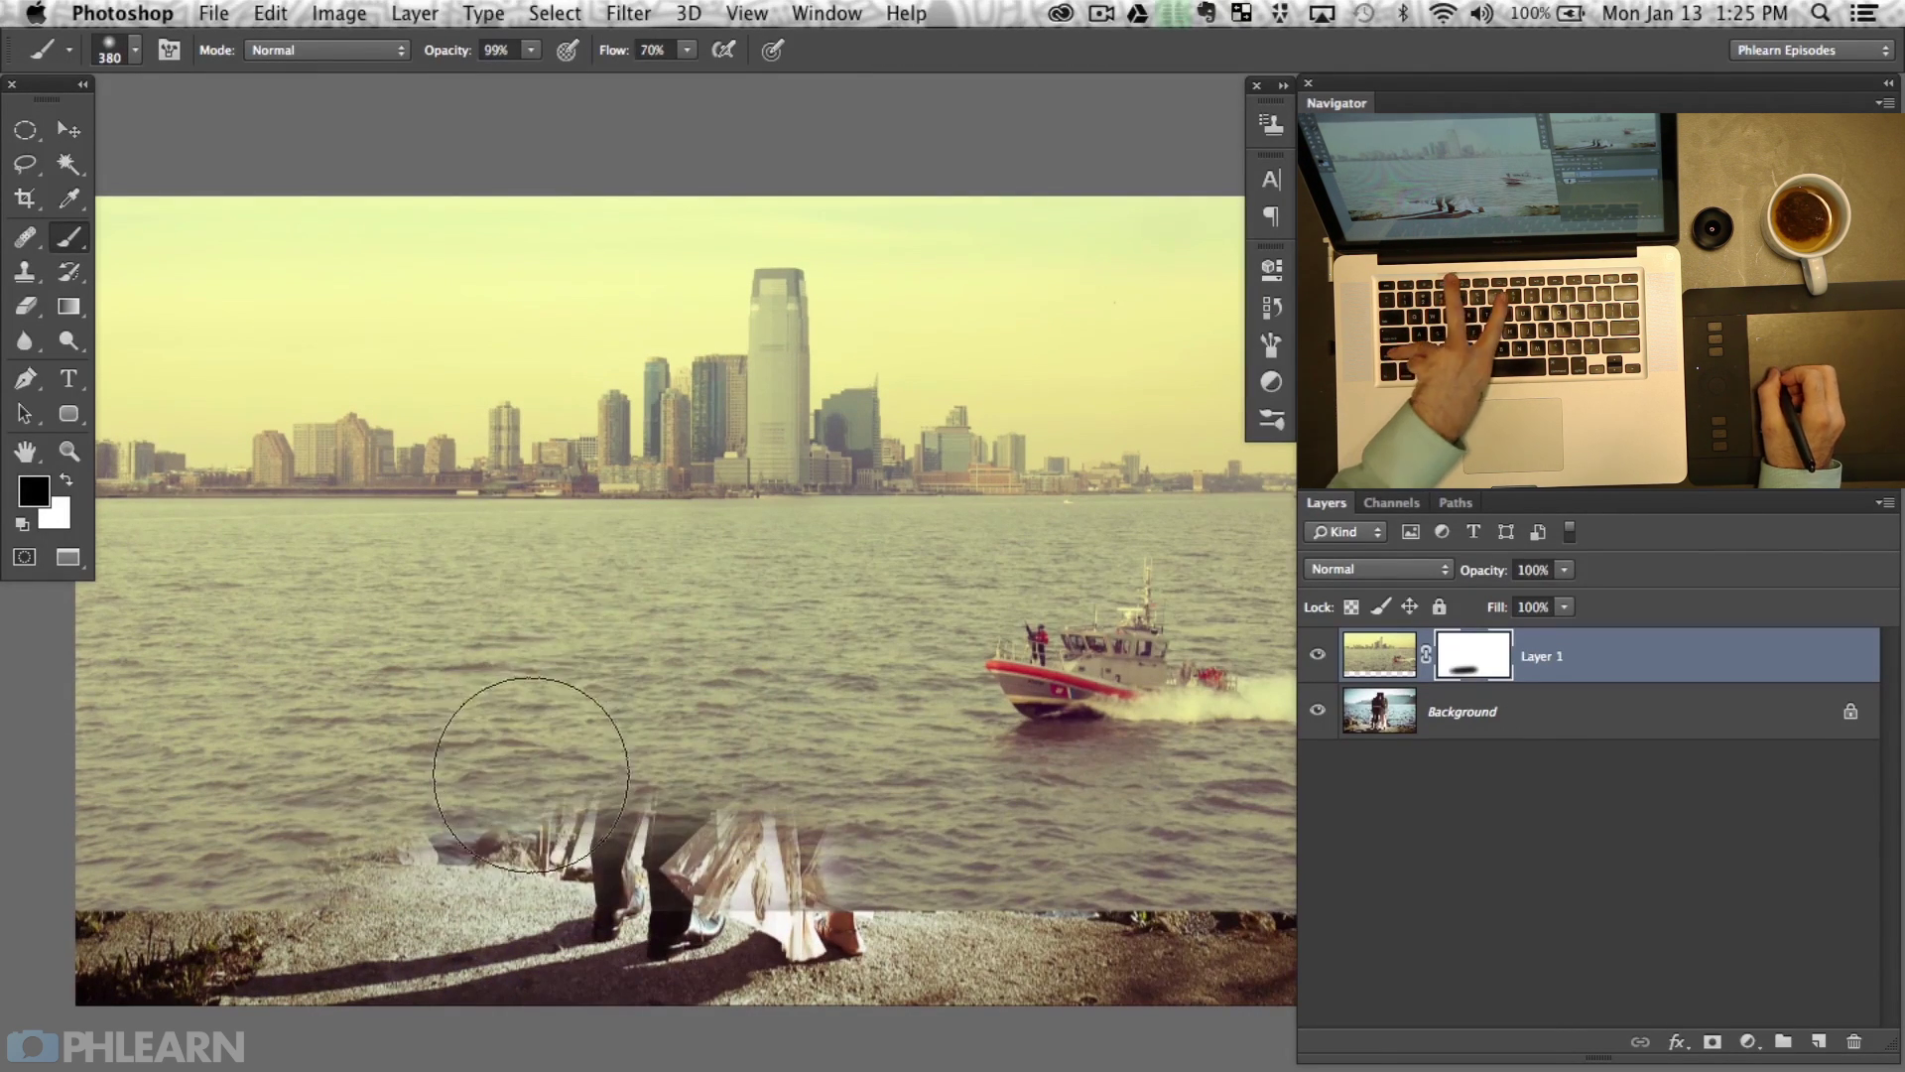
mouse_move(510, 808)
mouse_down()
mouse_move(139, 794)
mouse_move(159, 873)
mouse_move(357, 715)
mouse_move(933, 762)
mouse_move(615, 814)
mouse_up()
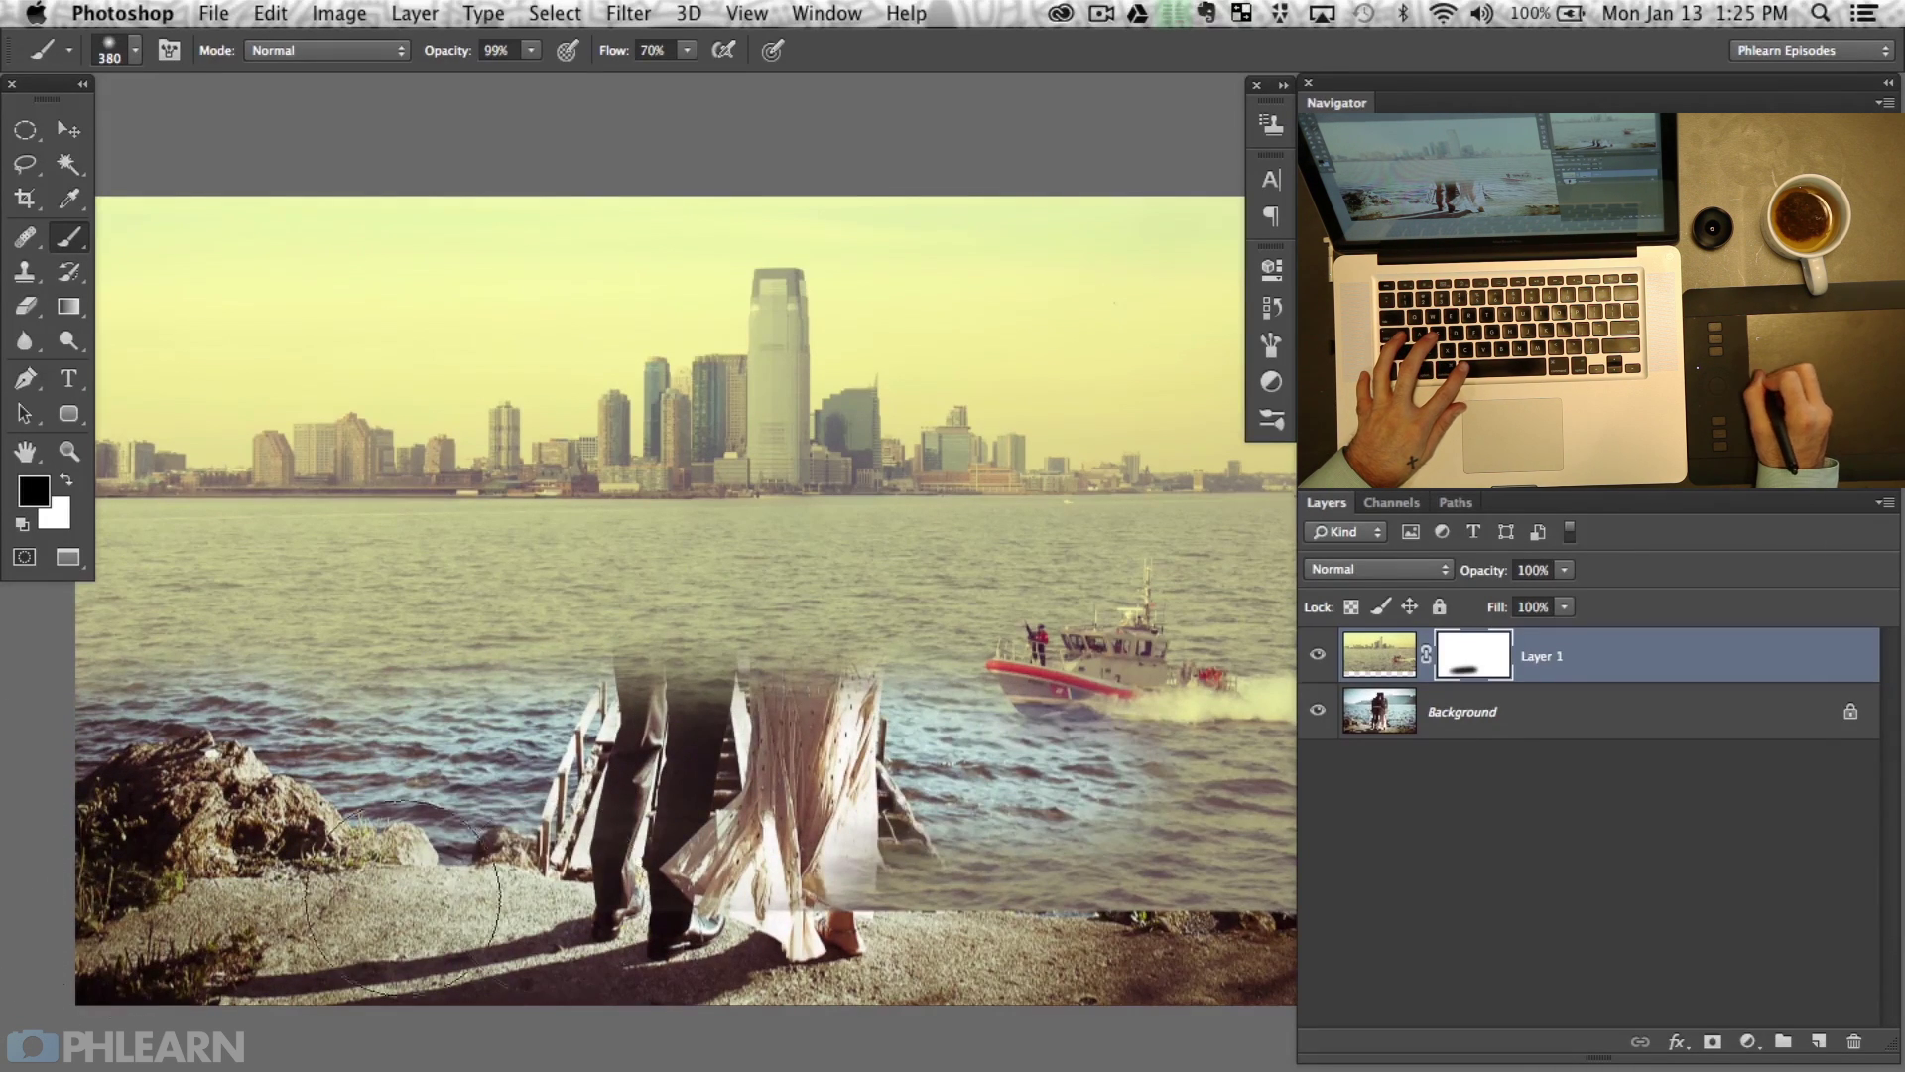
mouse_move(1047, 730)
mouse_down()
mouse_move(881, 727)
mouse_move(853, 694)
mouse_move(1093, 650)
mouse_move(1161, 814)
mouse_move(734, 883)
mouse_move(834, 878)
mouse_up()
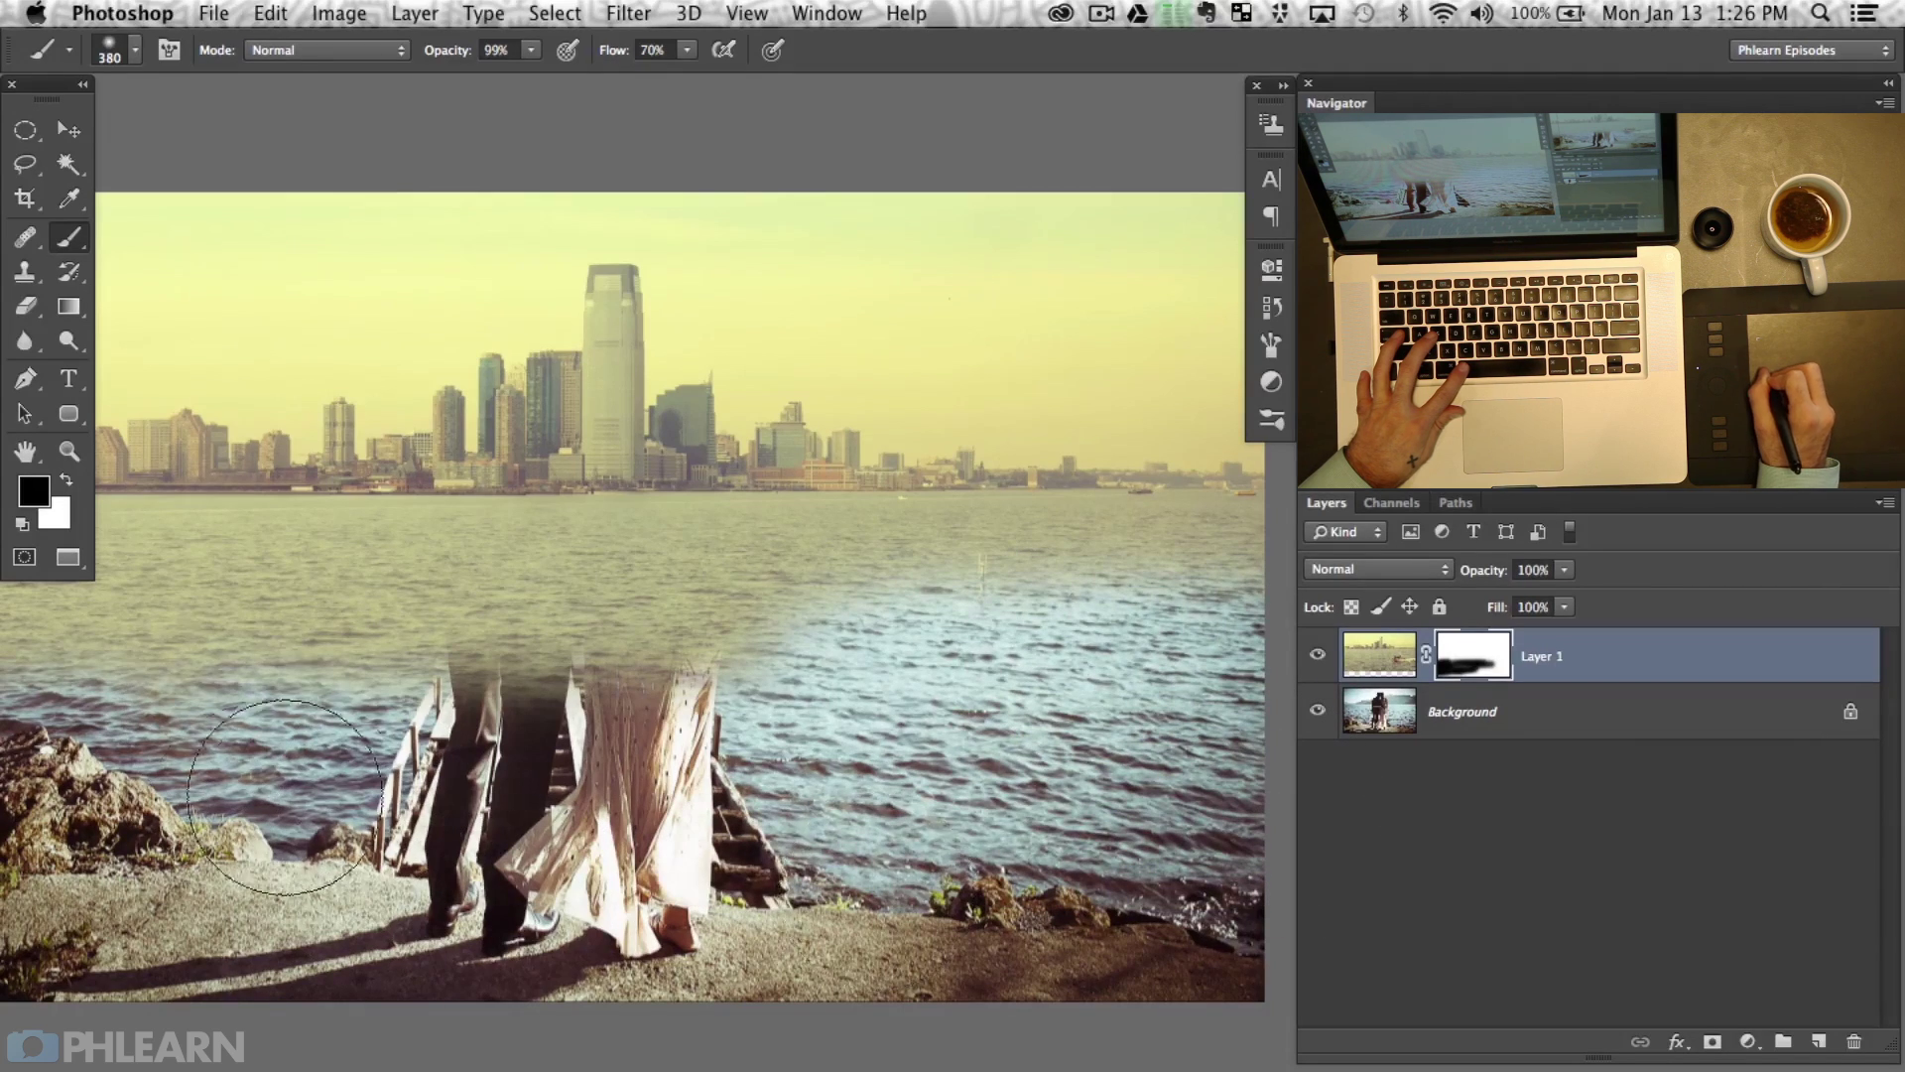
drag(285, 796, 492, 813)
drag(159, 799, 38, 838)
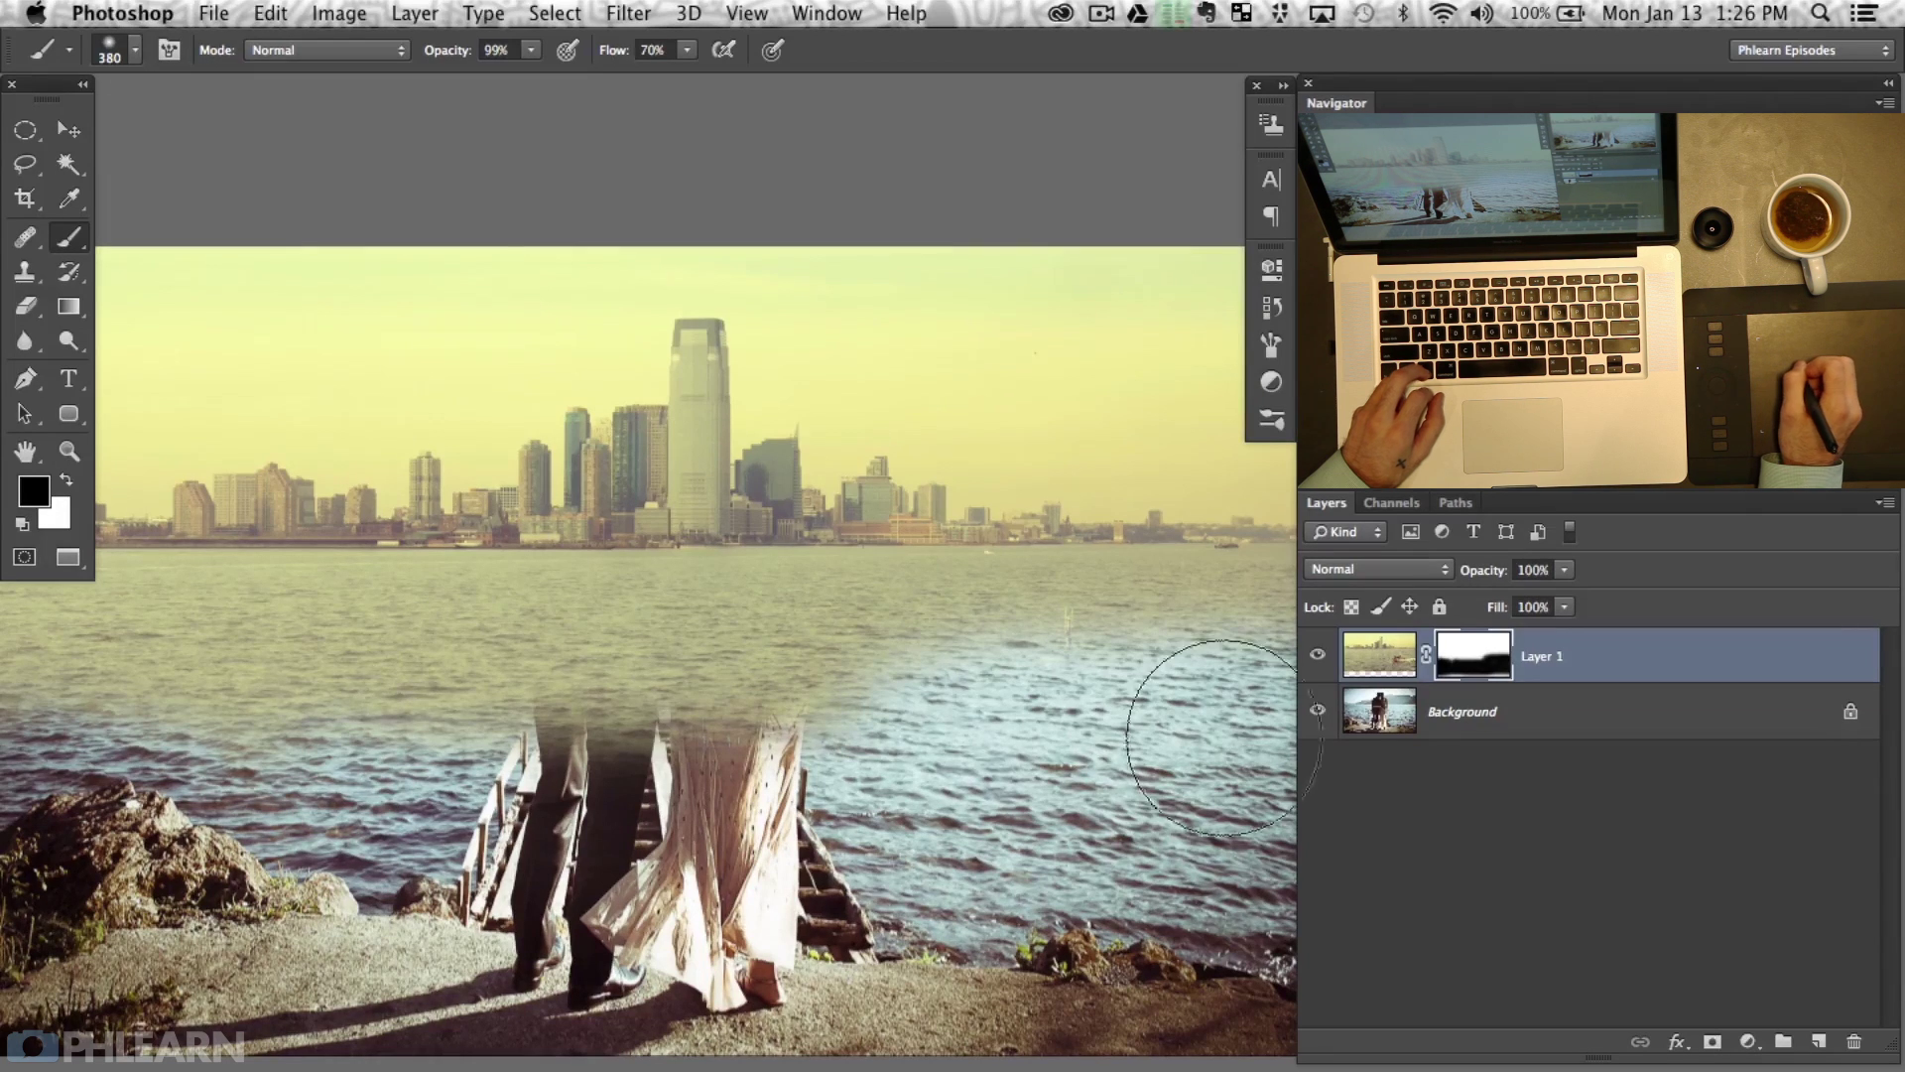
click(1318, 655)
click(1318, 655)
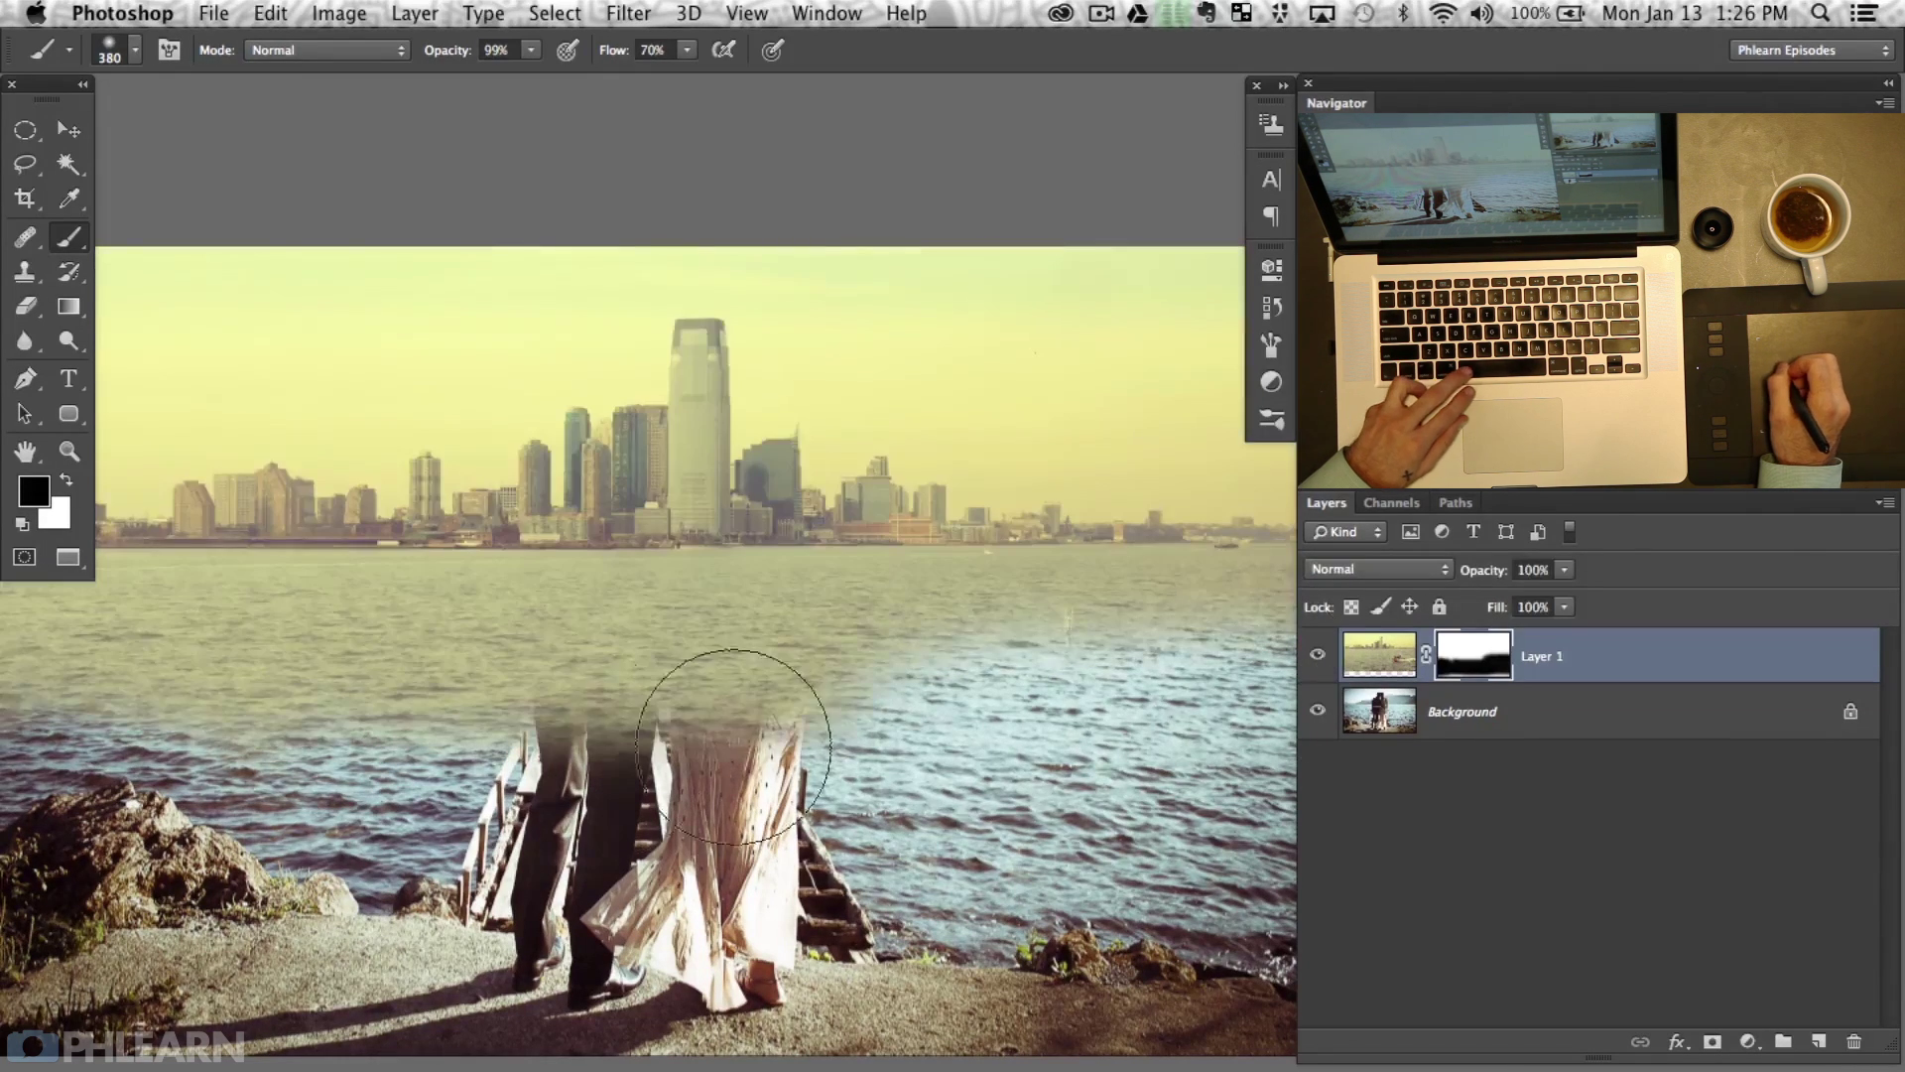
Add a Curves adjustment layer above the skyline layer, testing a brightening RGB point at input 88, output 160 and removing it.
drag(578, 826, 668, 829)
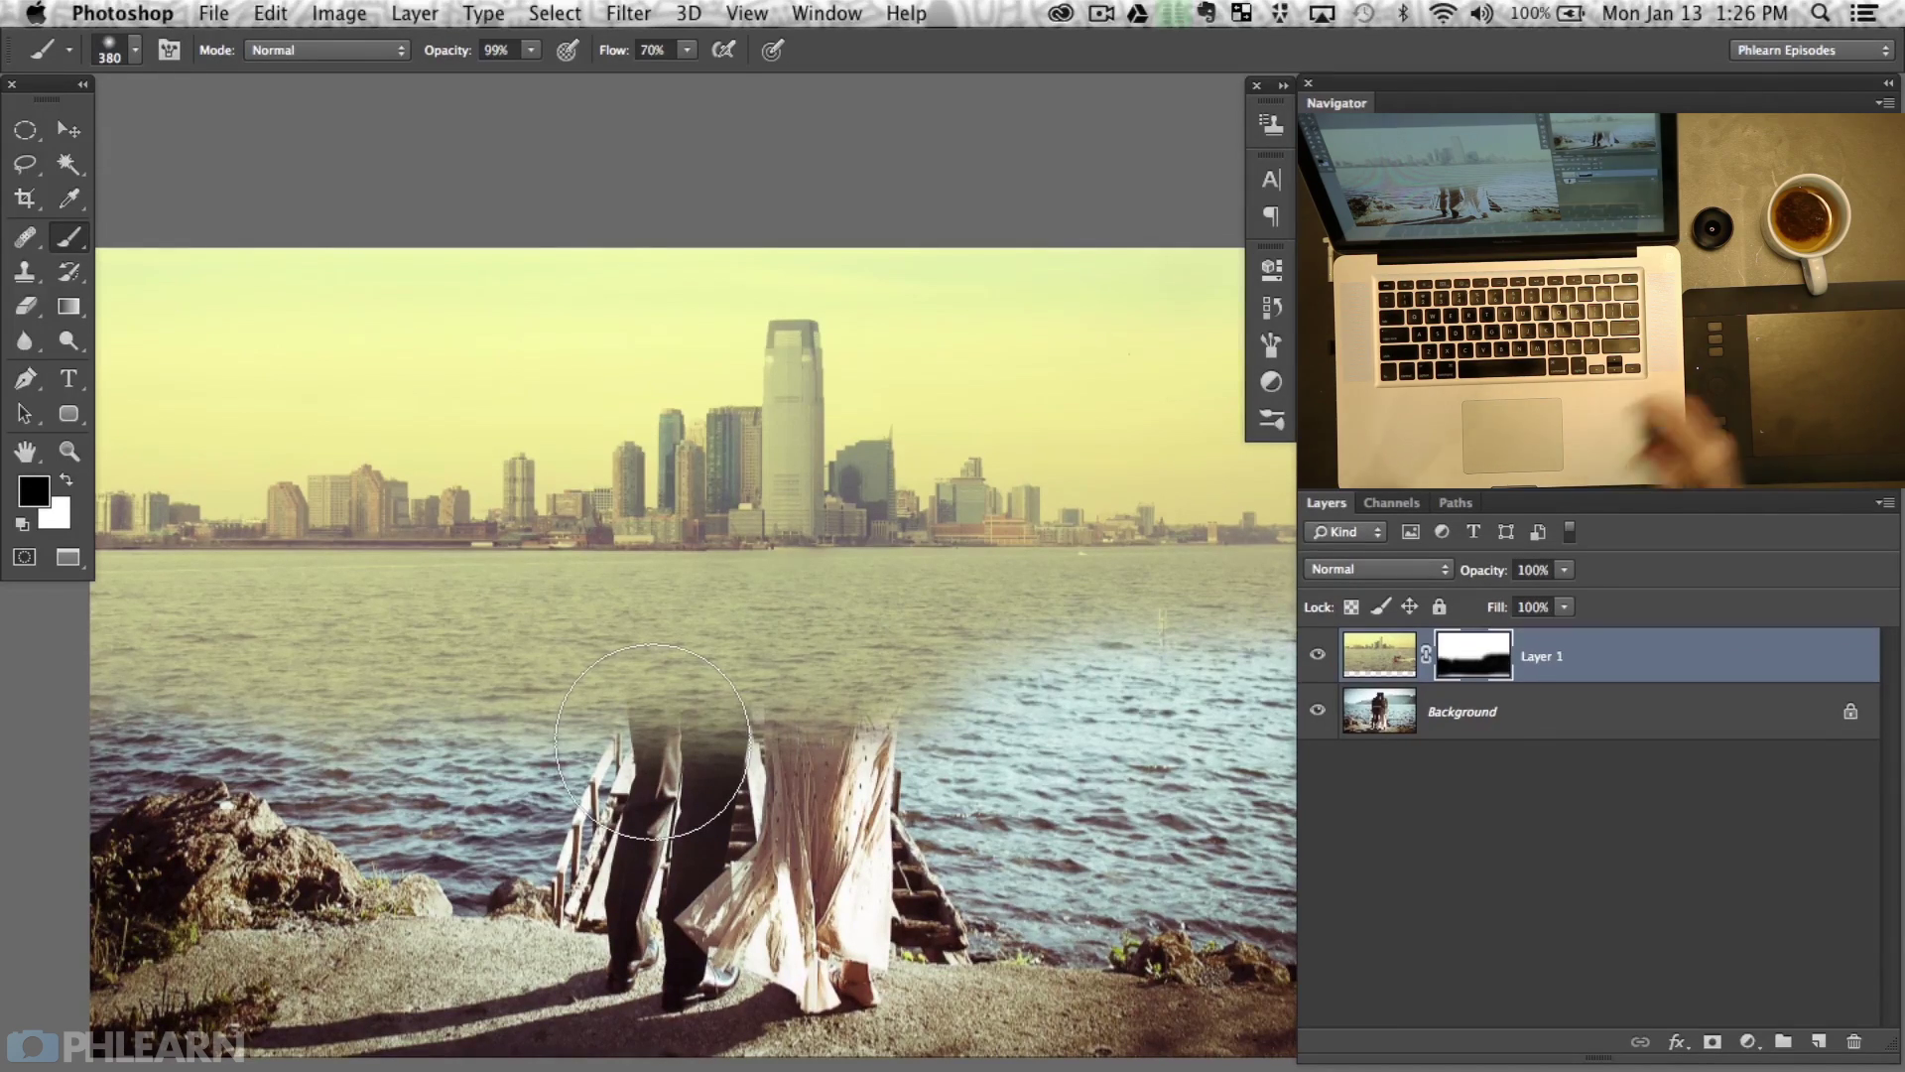
mouse_move(1032, 801)
mouse_down()
mouse_move(1044, 790)
mouse_move(1033, 817)
mouse_up()
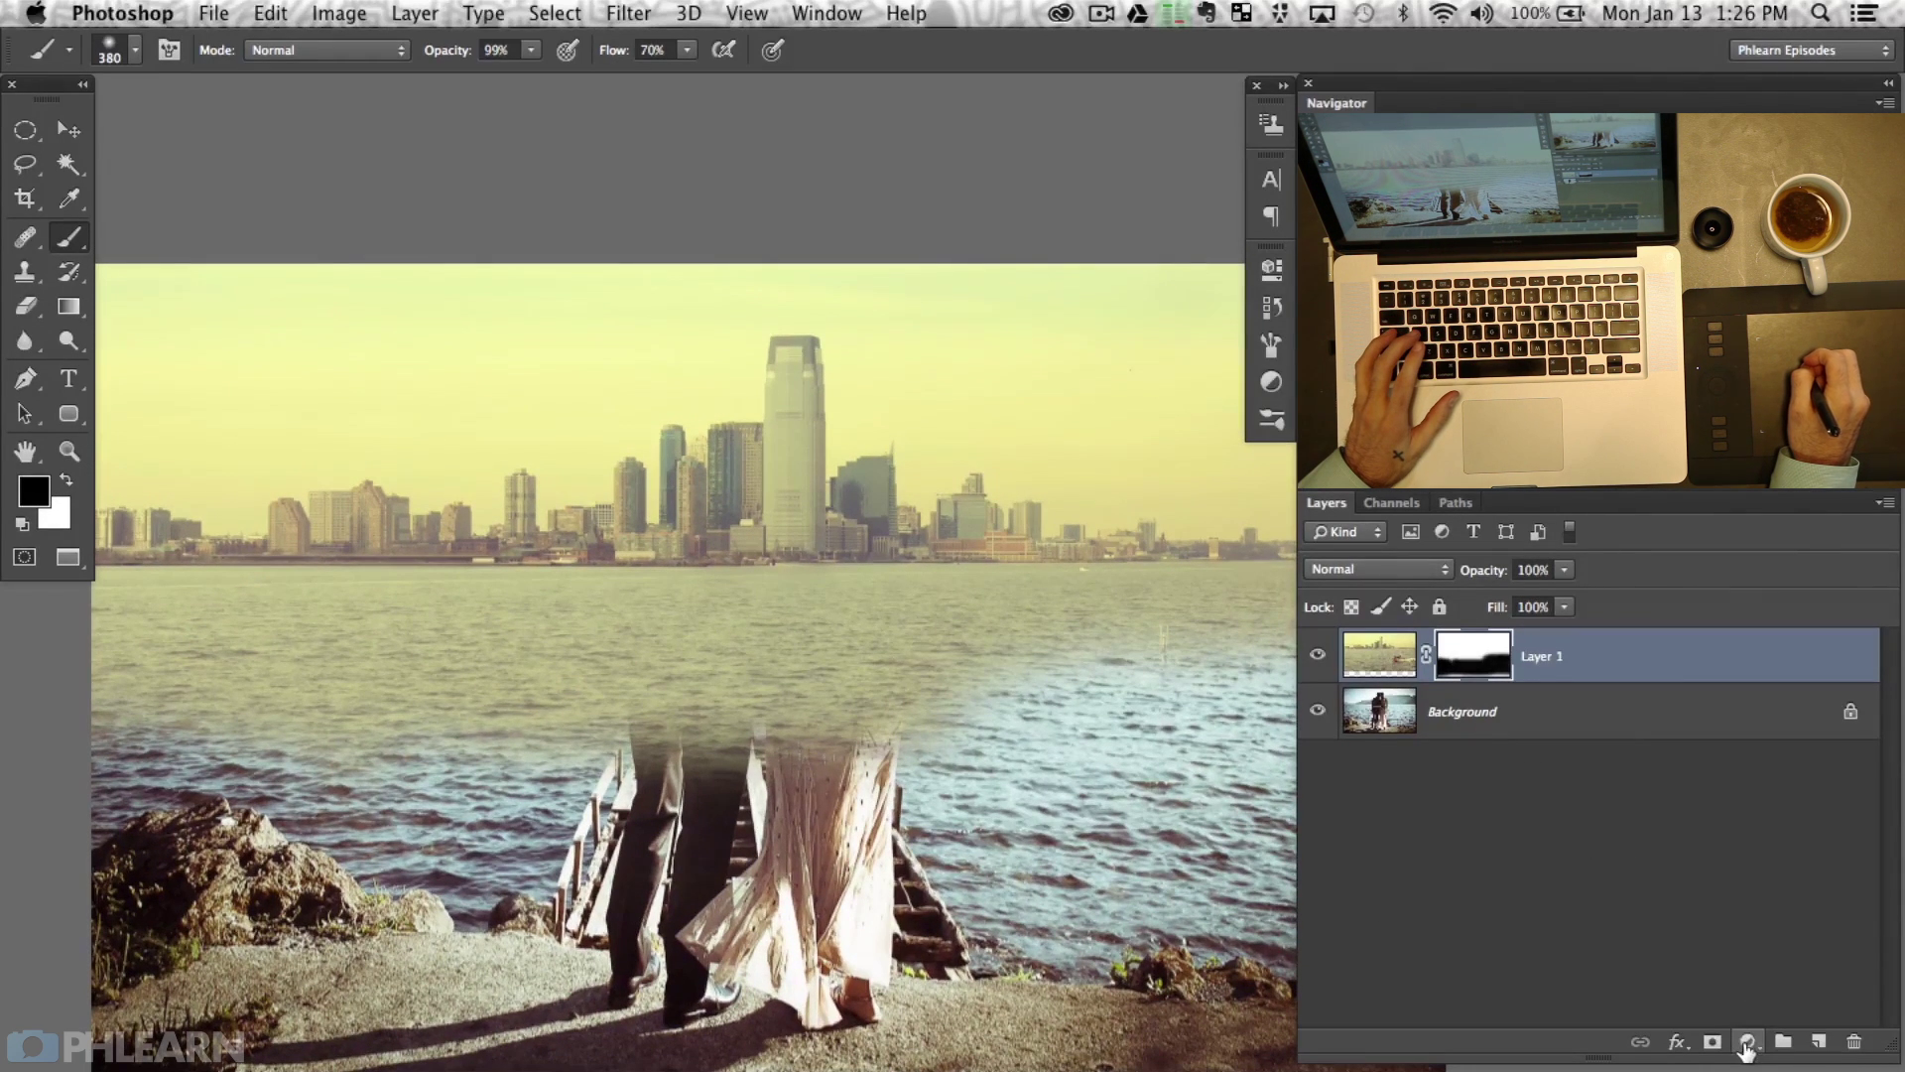
click(1746, 1042)
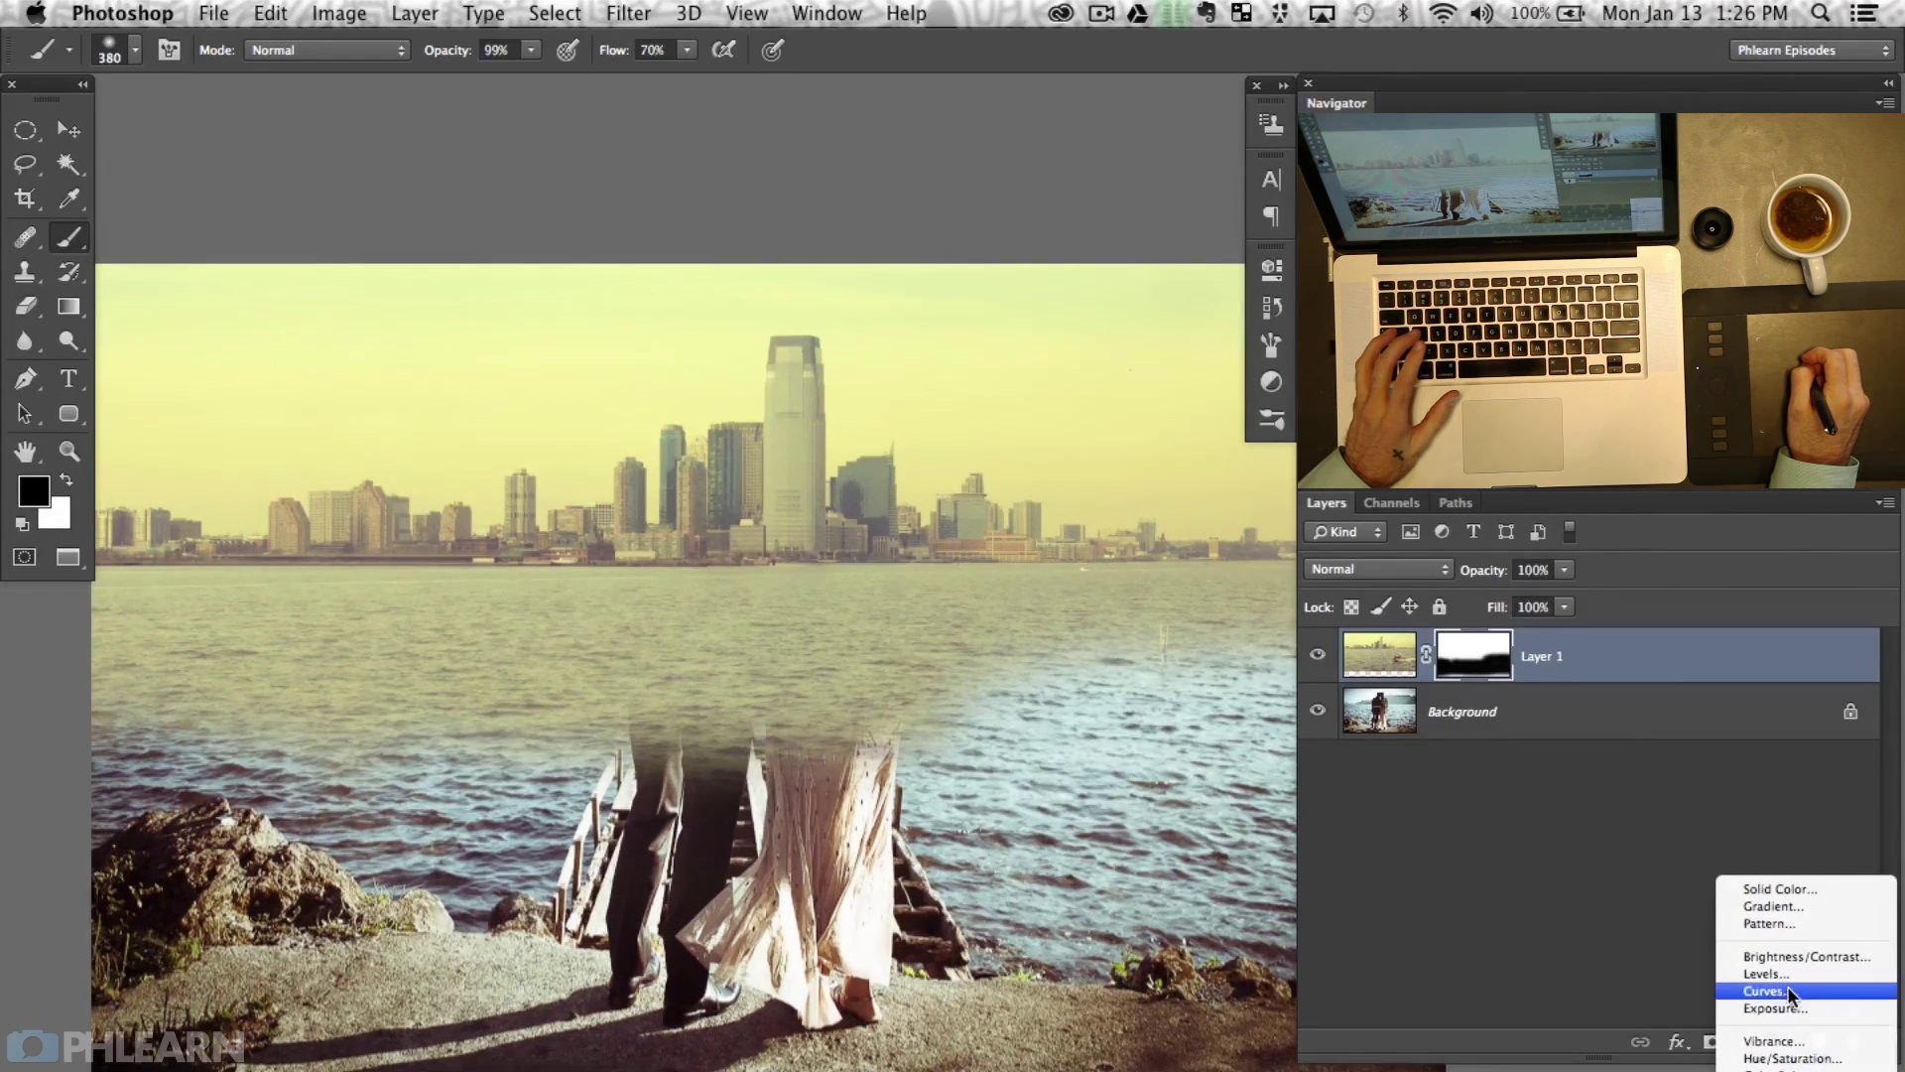
click(1766, 991)
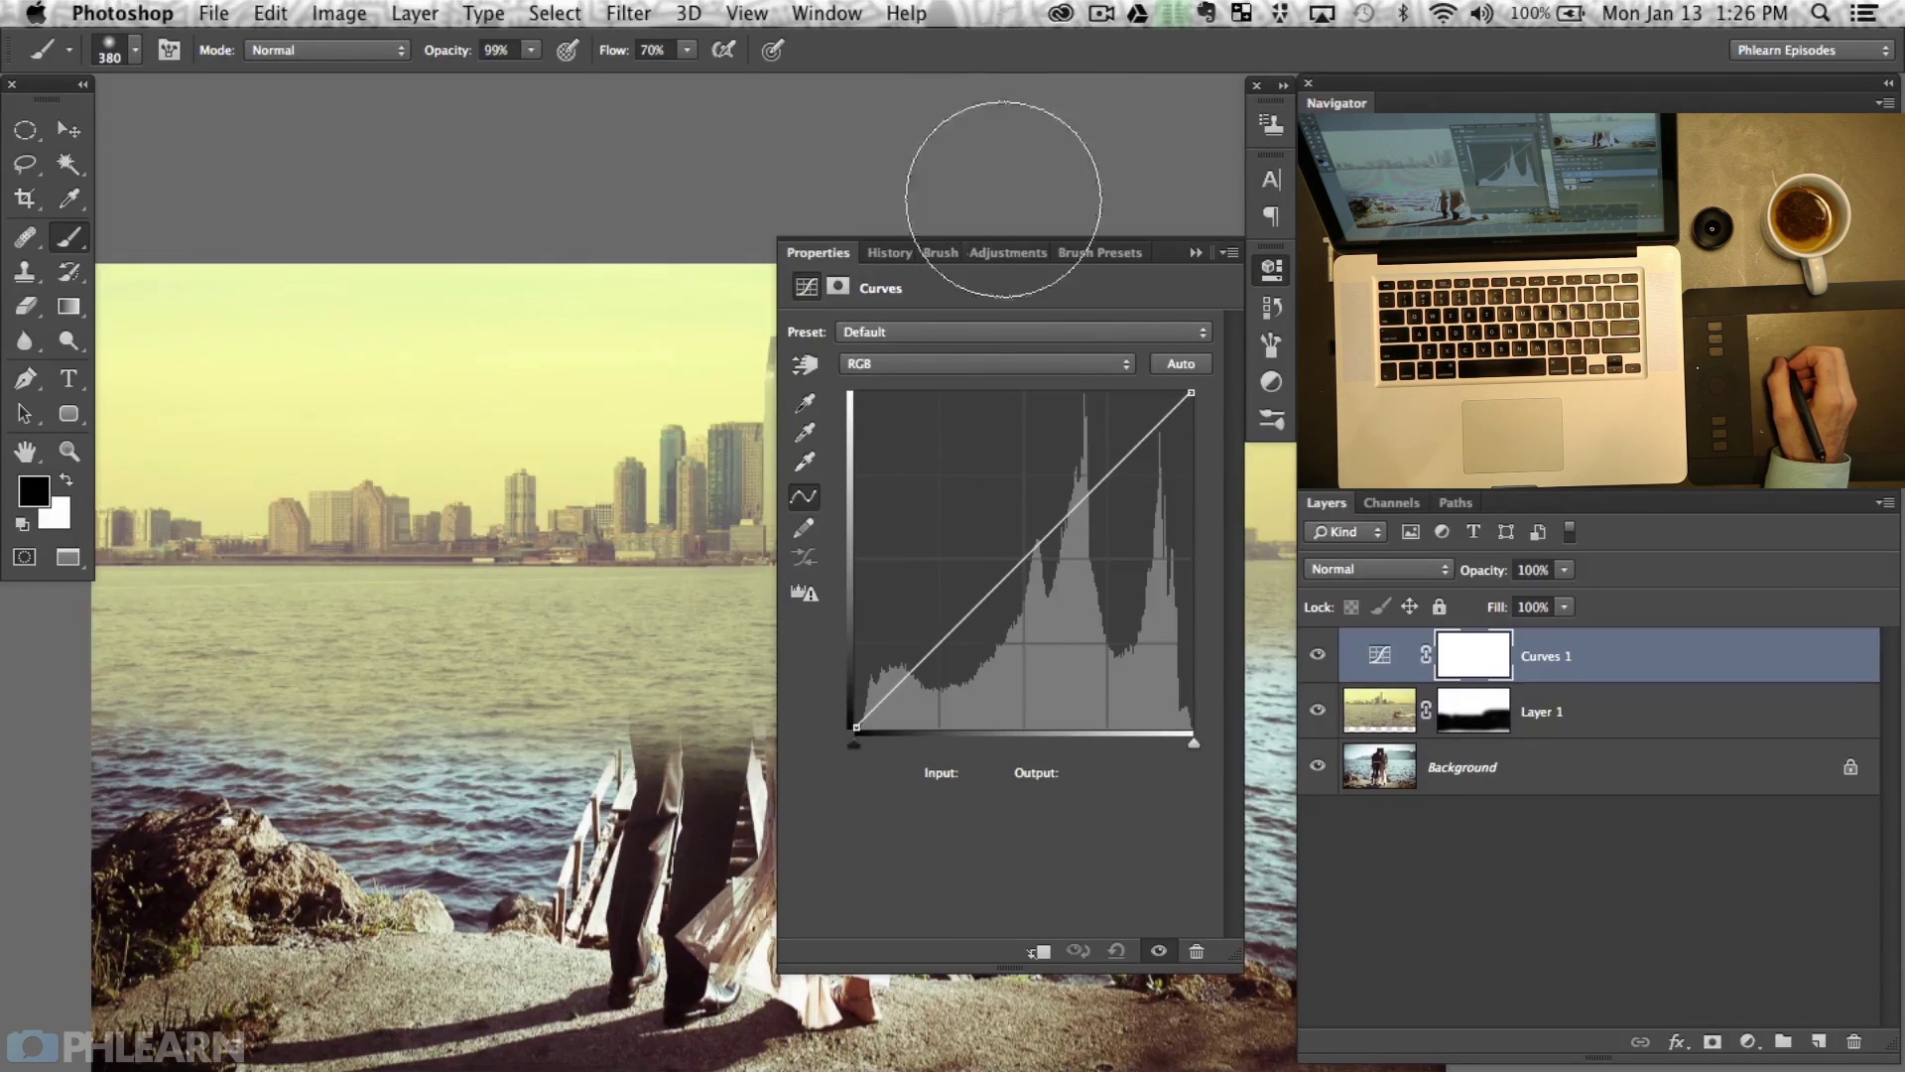
drag(1038, 559, 971, 516)
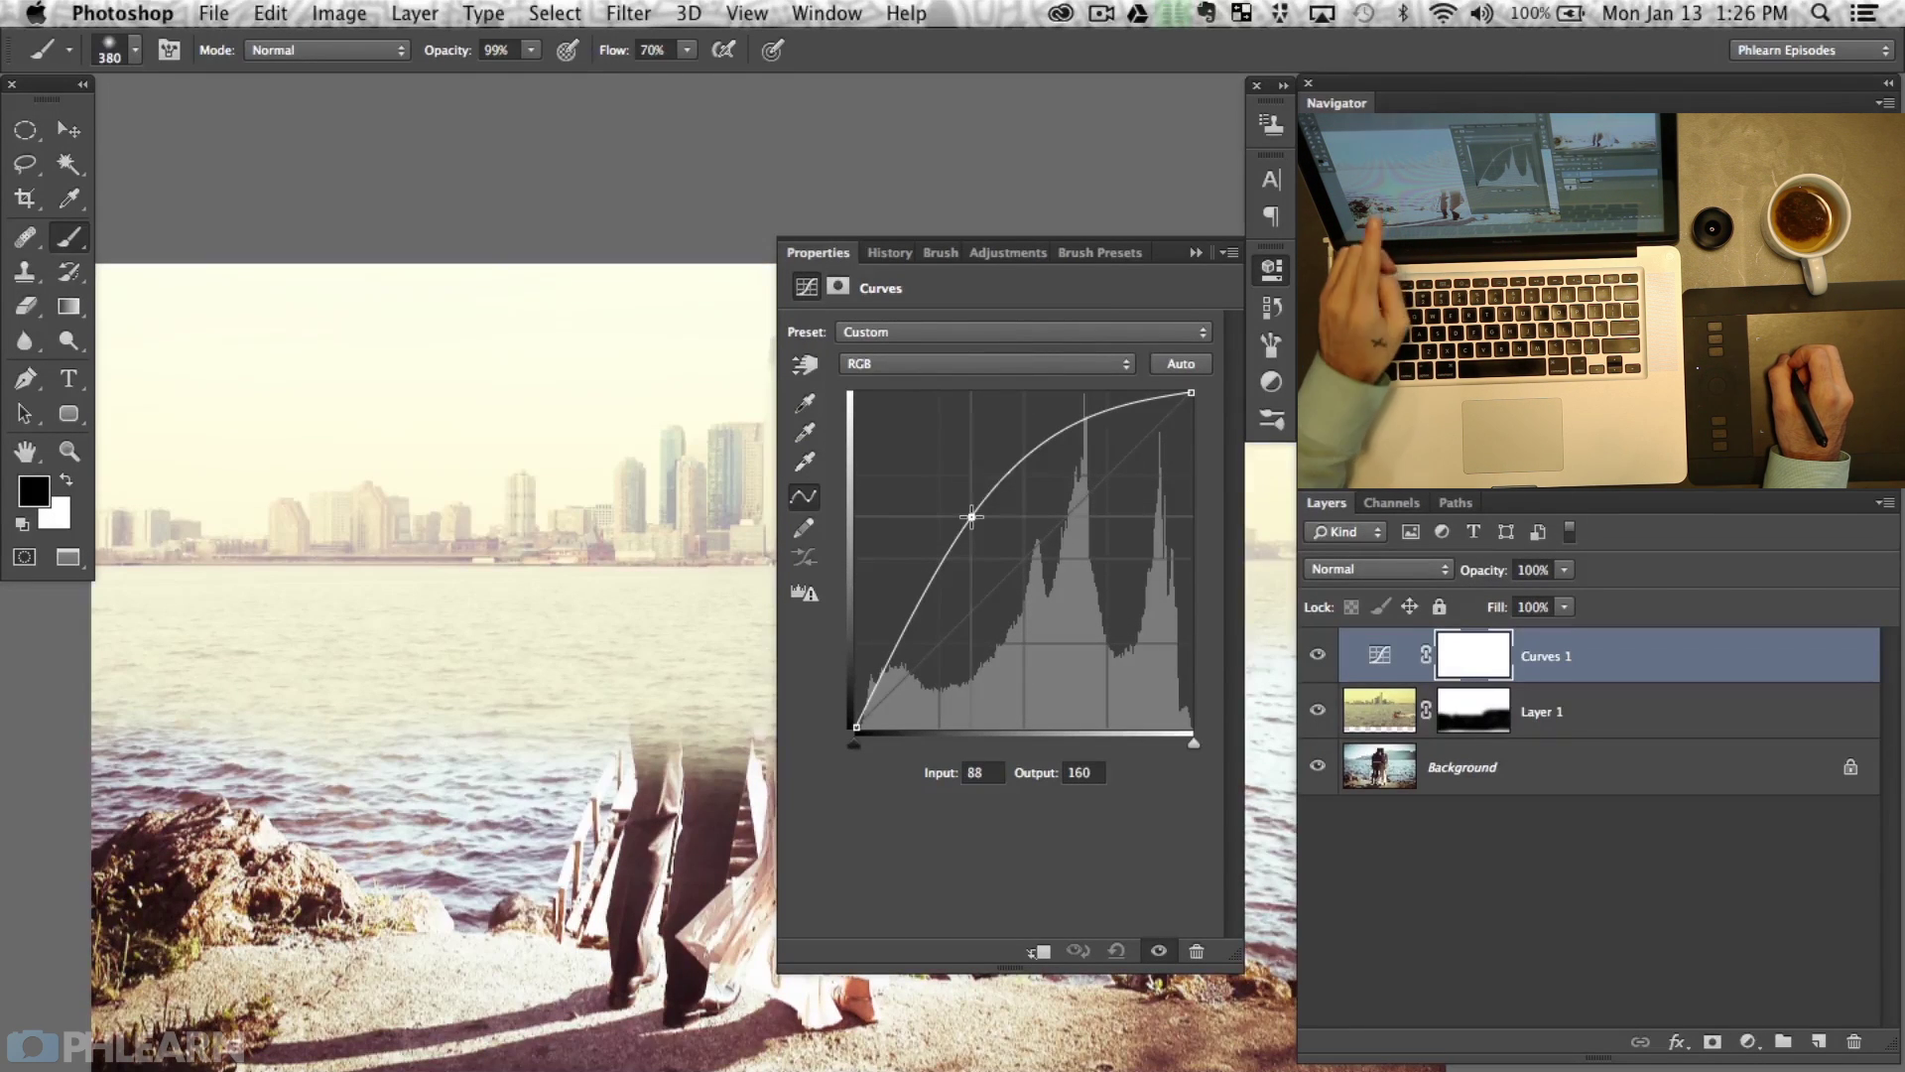
drag(972, 516, 1128, 815)
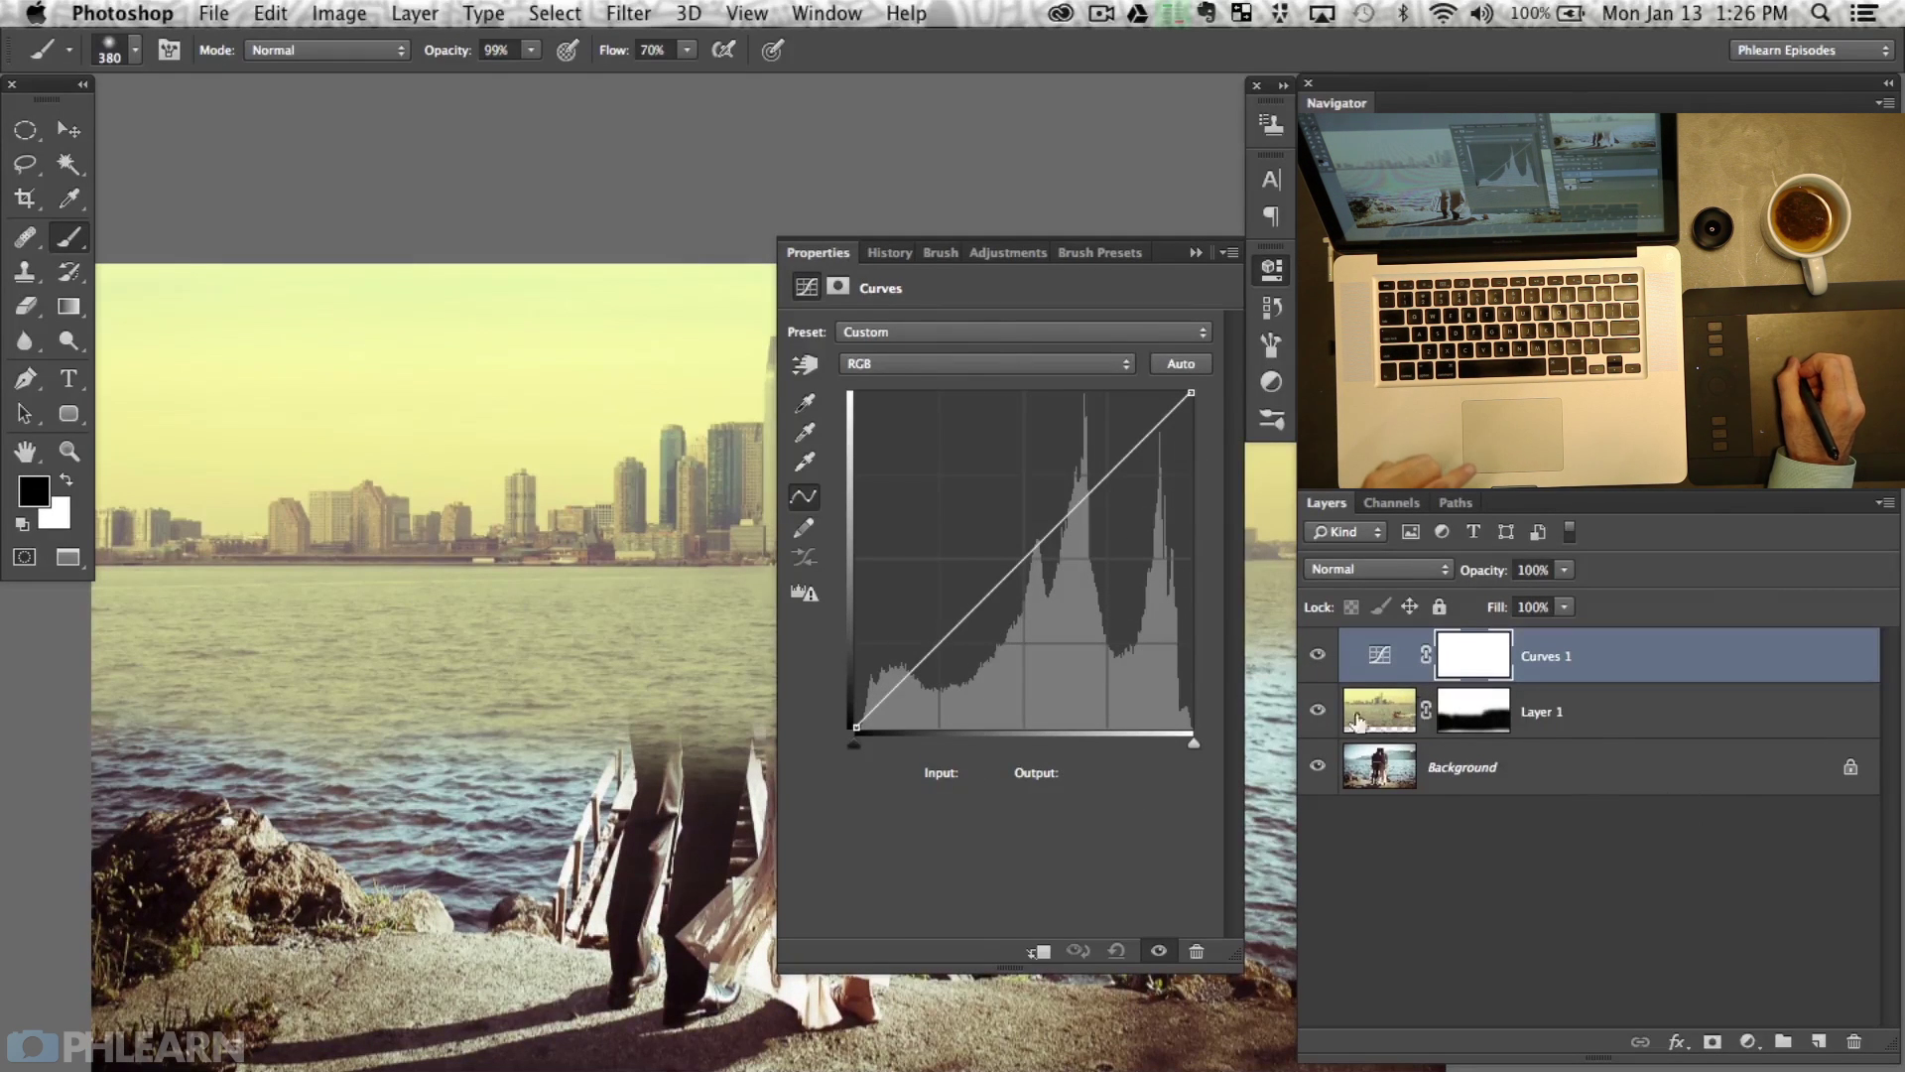
Clip the Curves adjustment to the skyline layer so that it affects only that layer.
click(1319, 712)
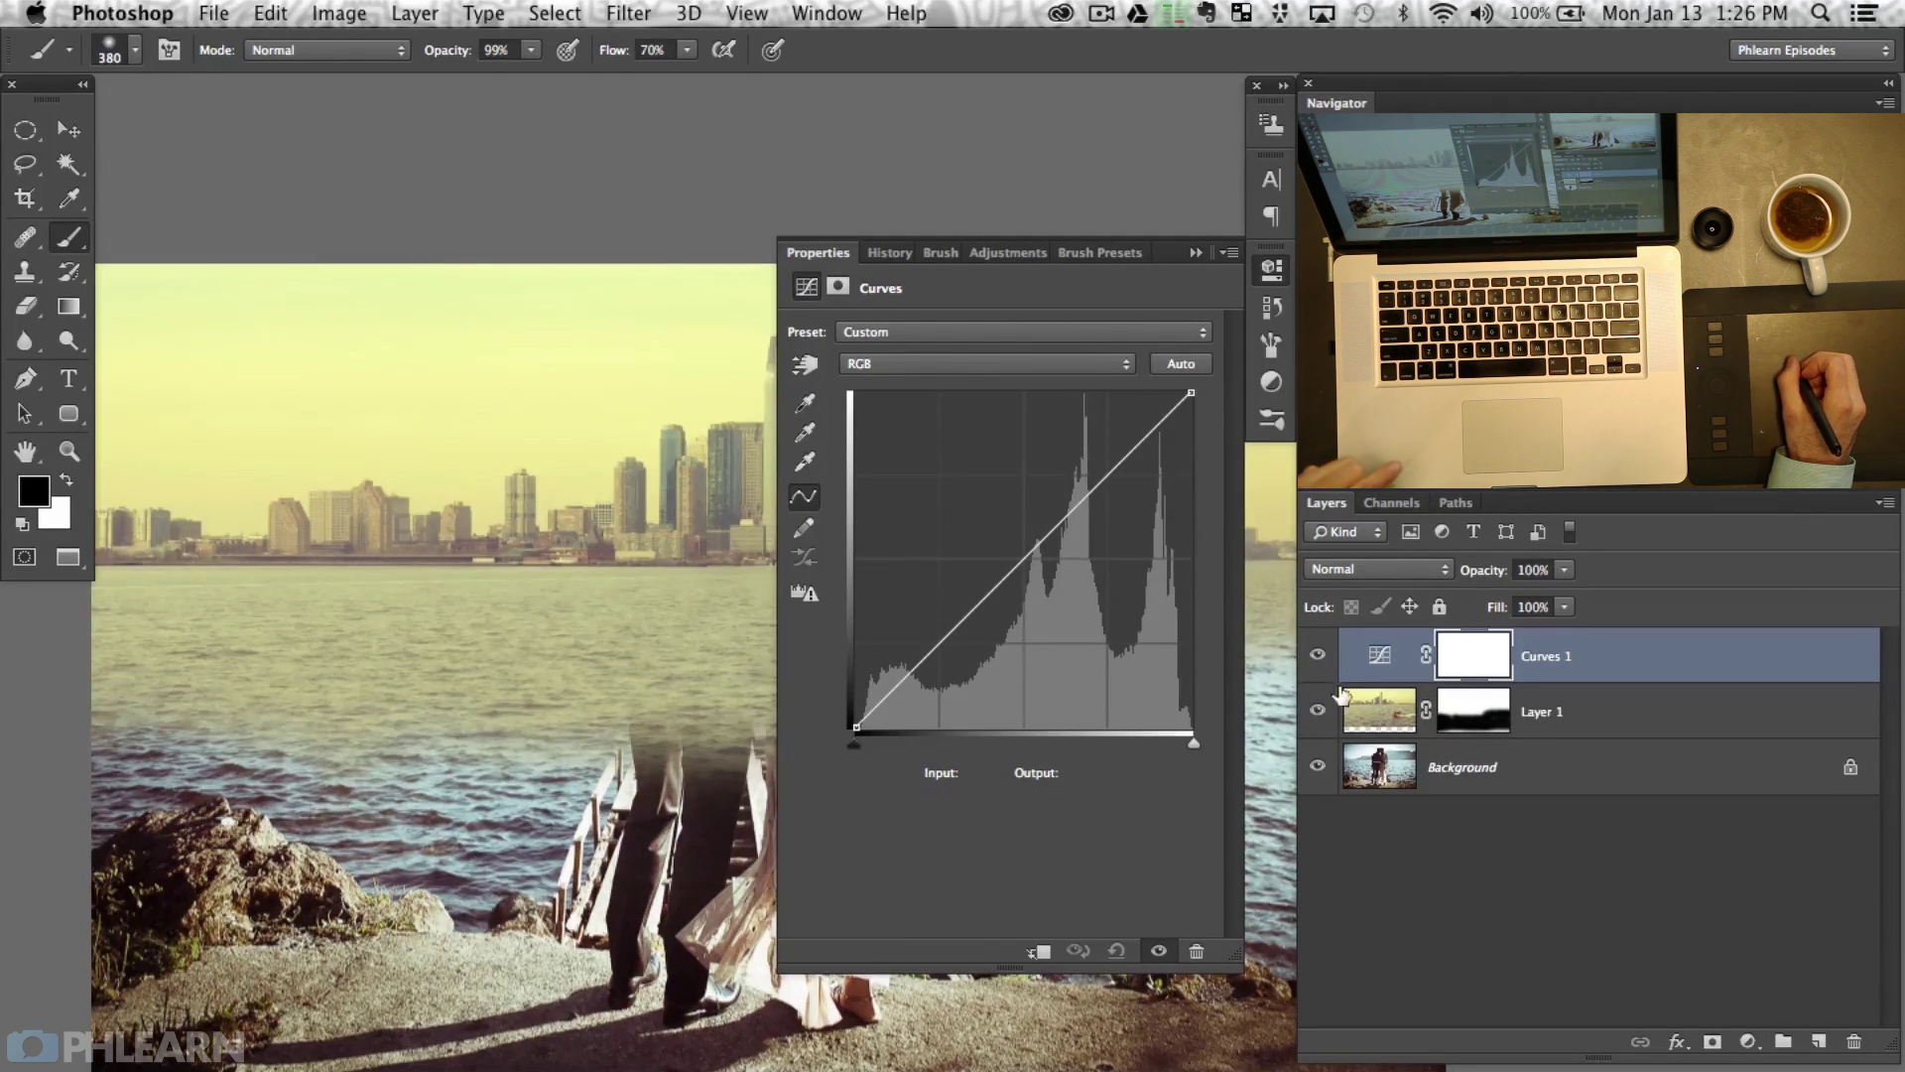
right_click(1628, 662)
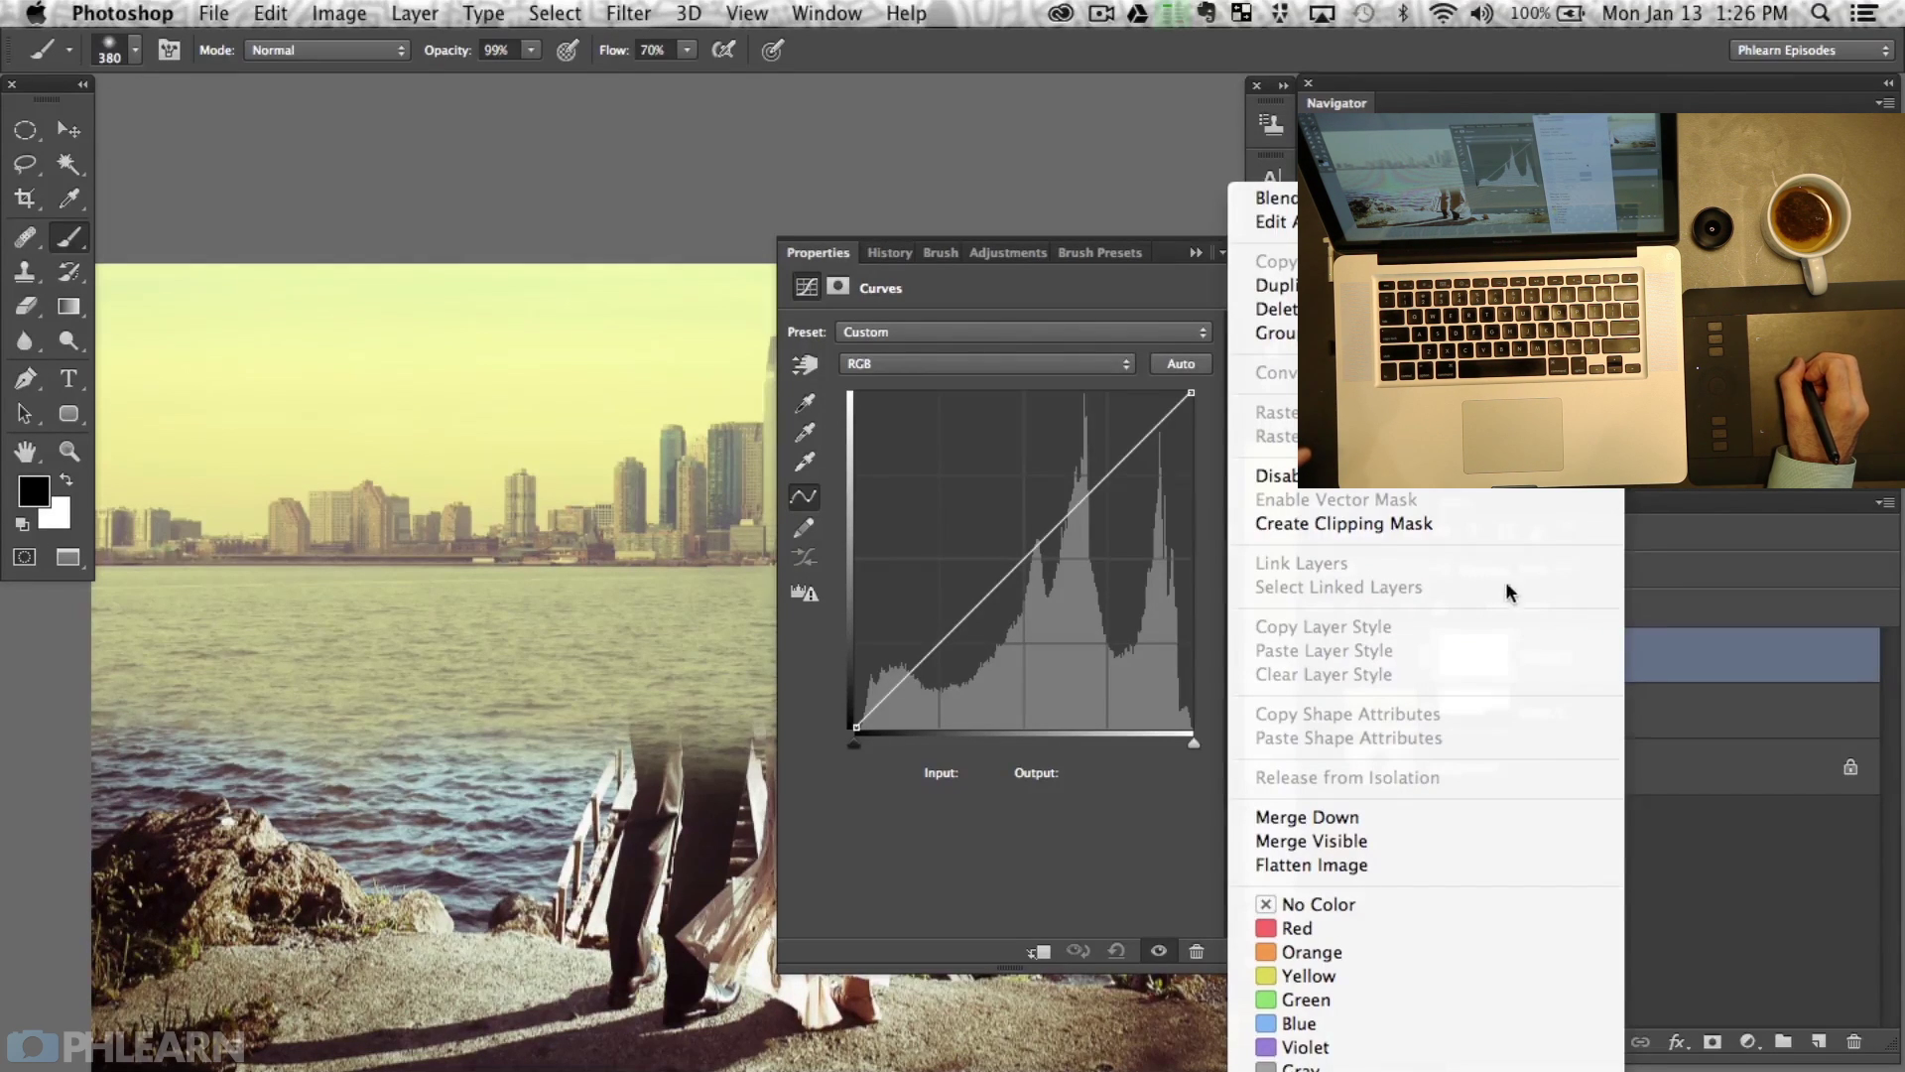
click(1433, 525)
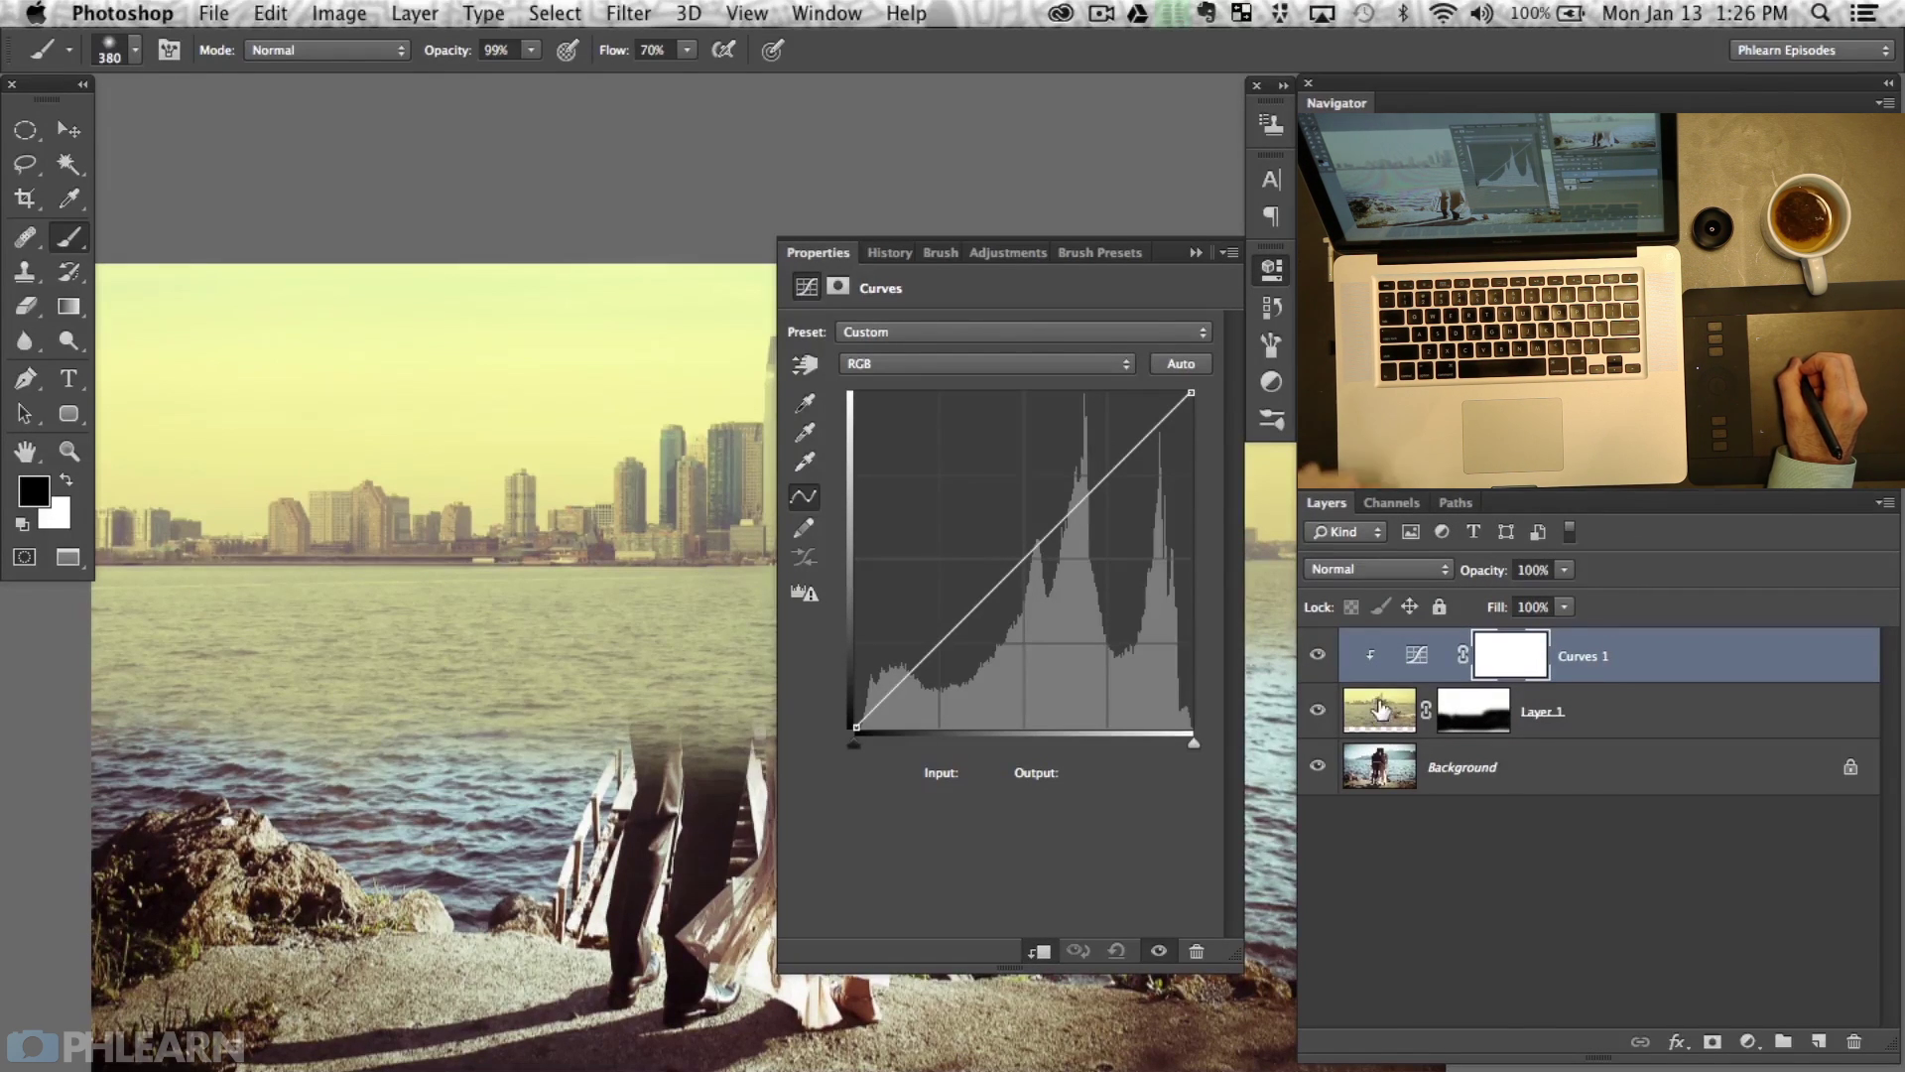
drag(988, 595, 1092, 770)
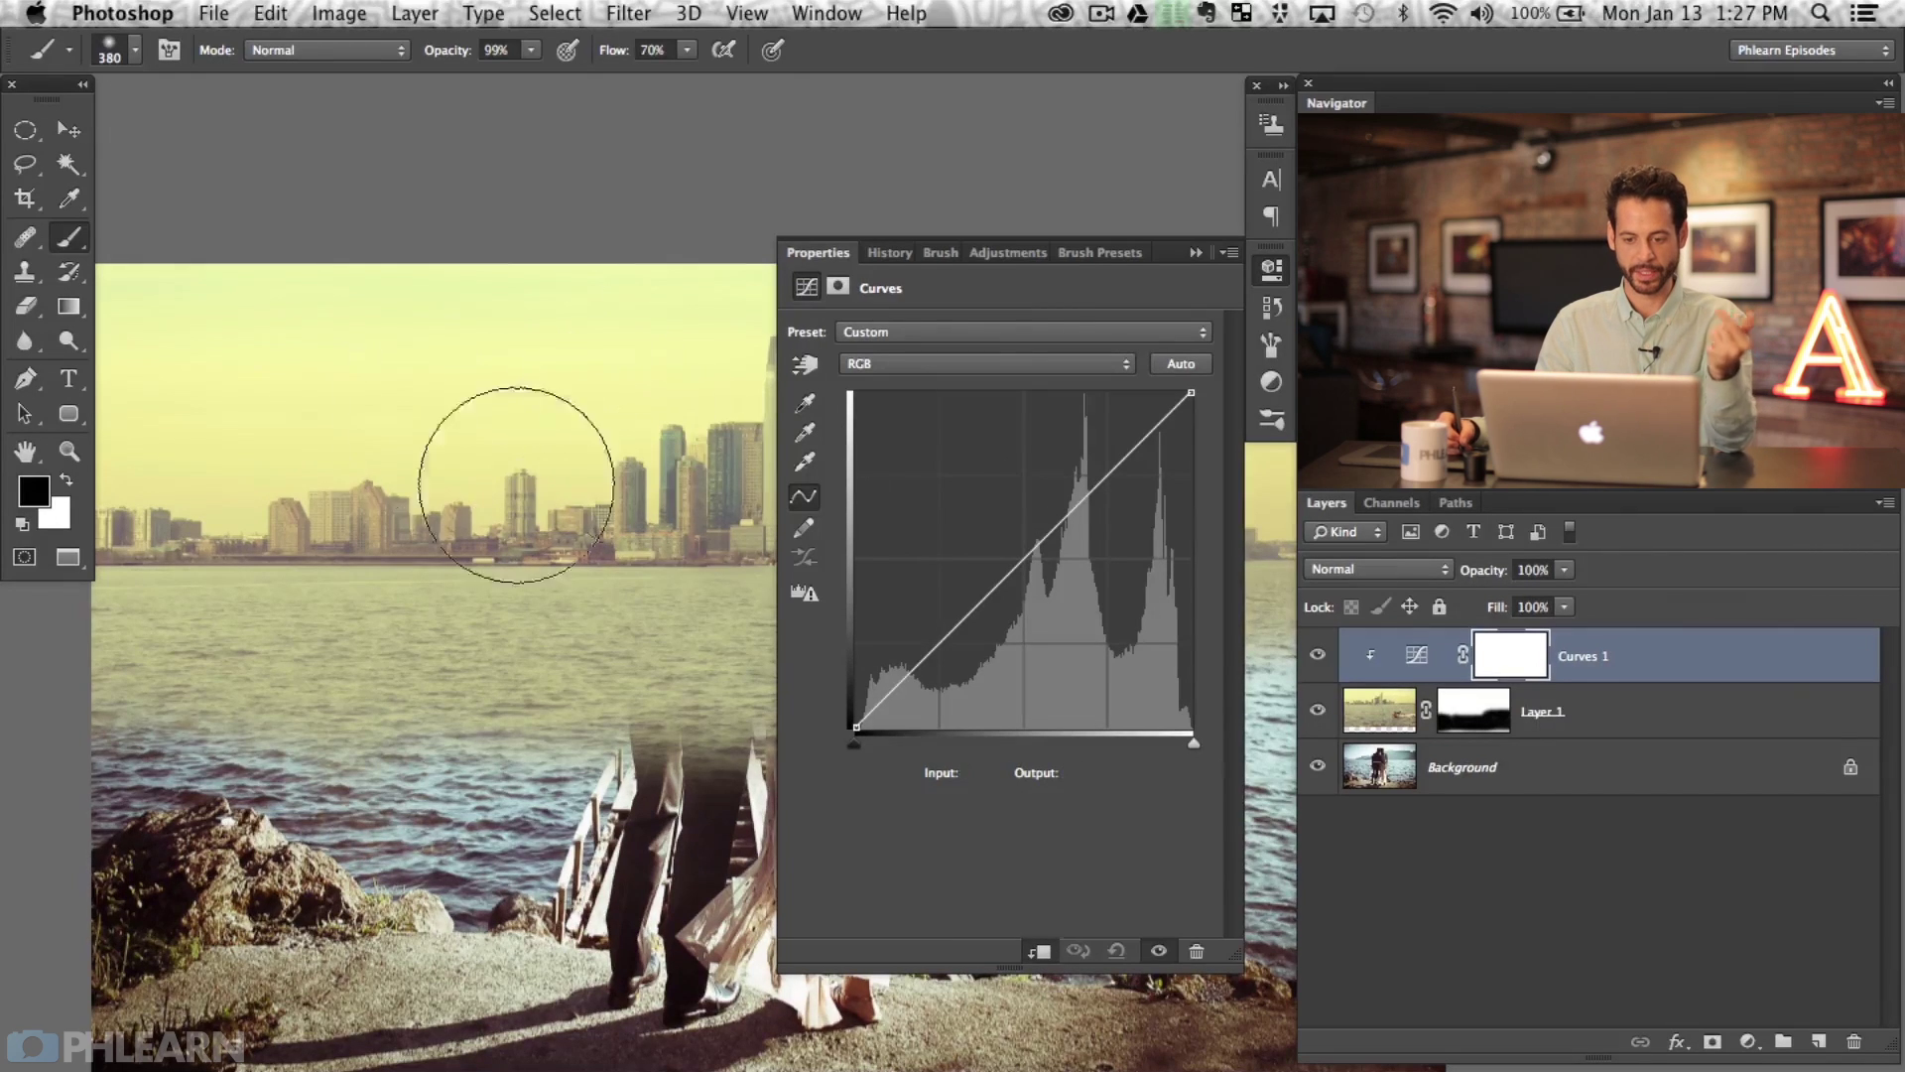
Shape the Blue curve with a brightening point at input 143, output 185 and a shadow point at input 50, output 53.
key(space)
drag(685, 648, 597, 633)
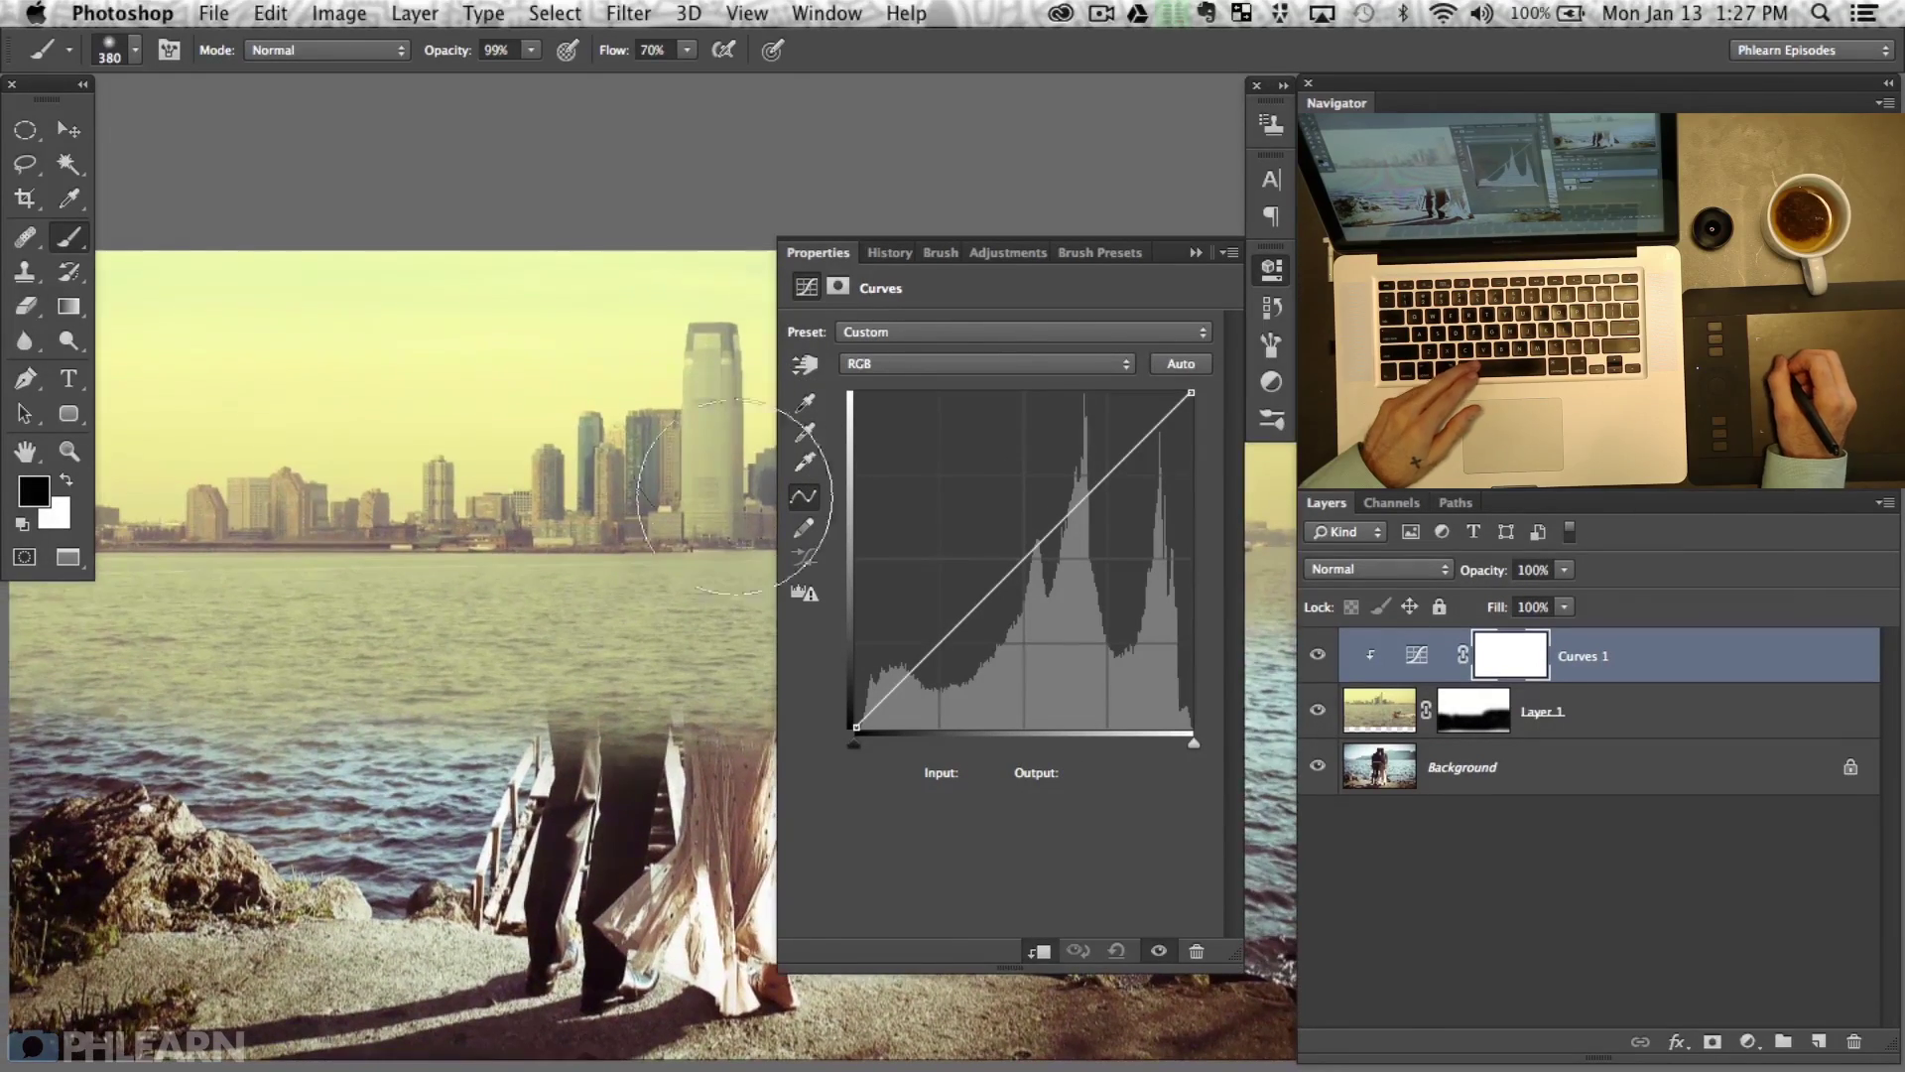
click(909, 367)
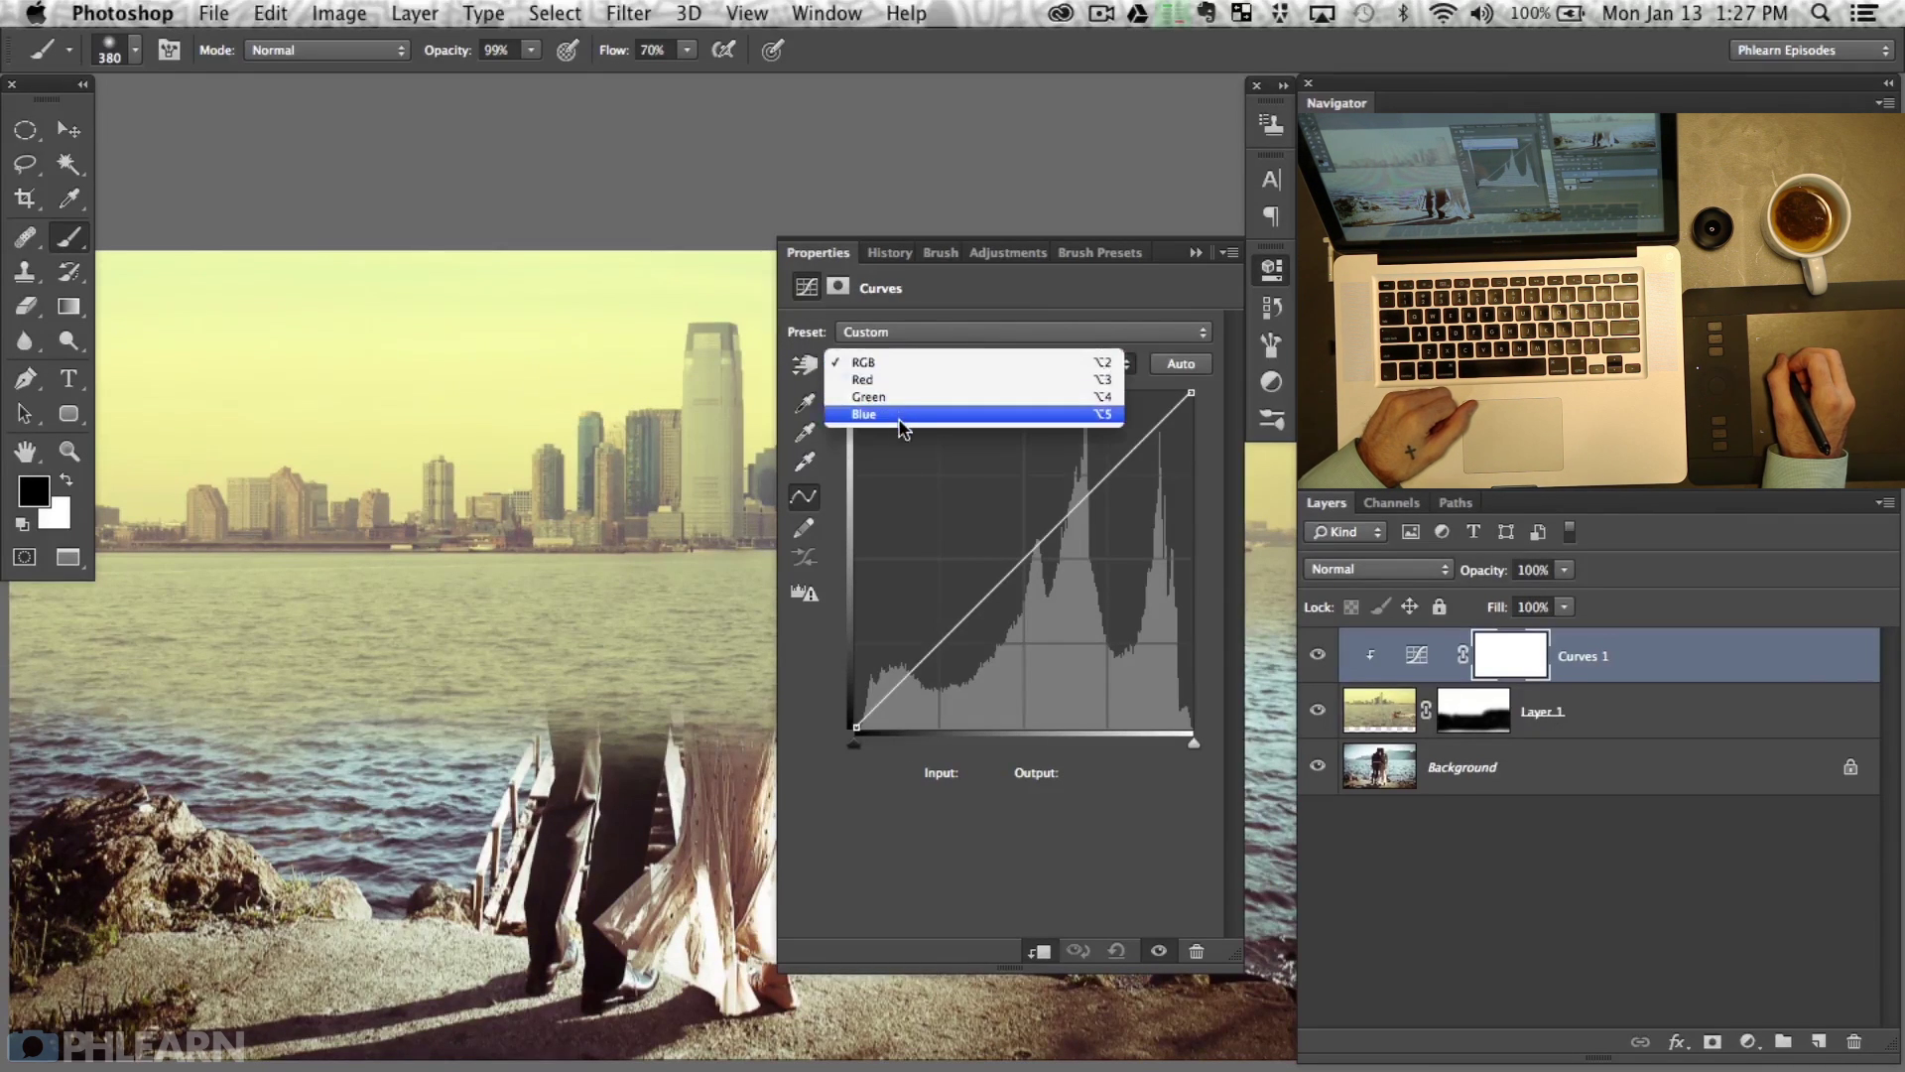
click(903, 417)
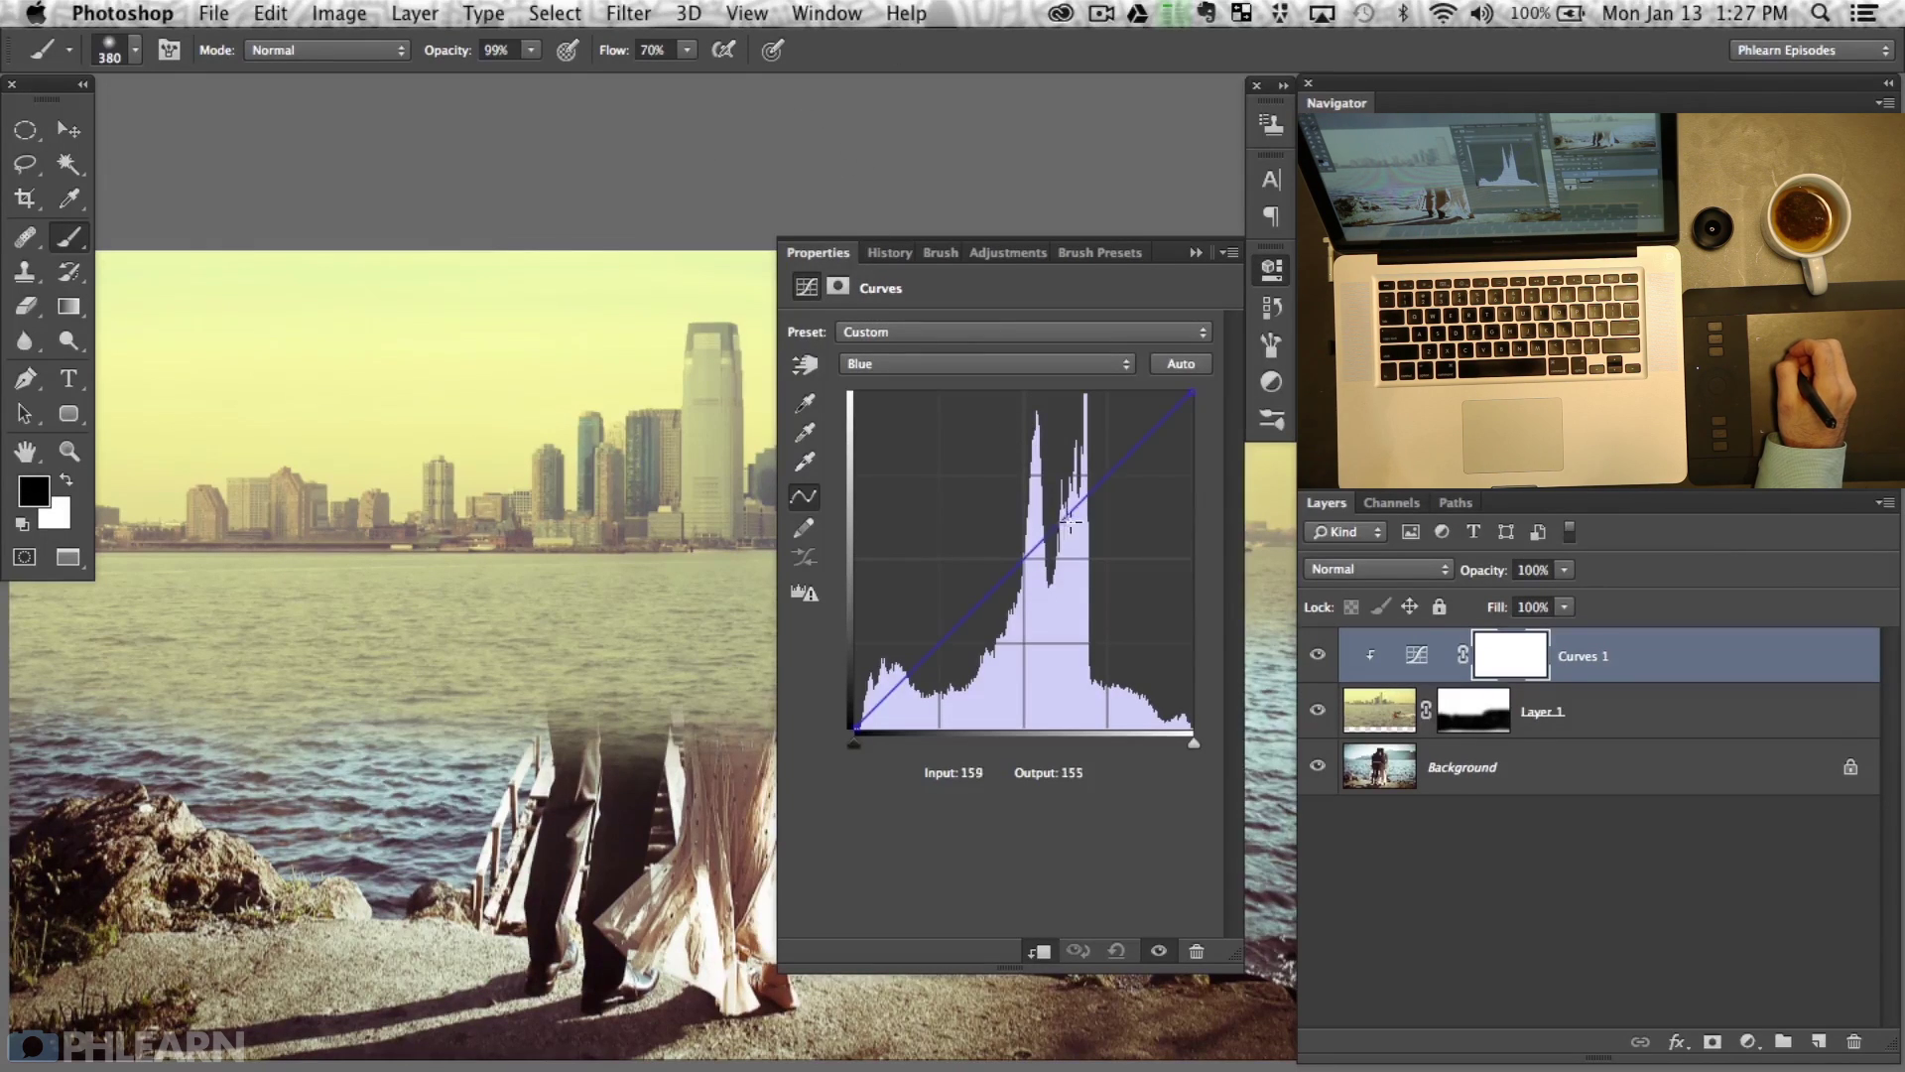
drag(1070, 523, 1044, 483)
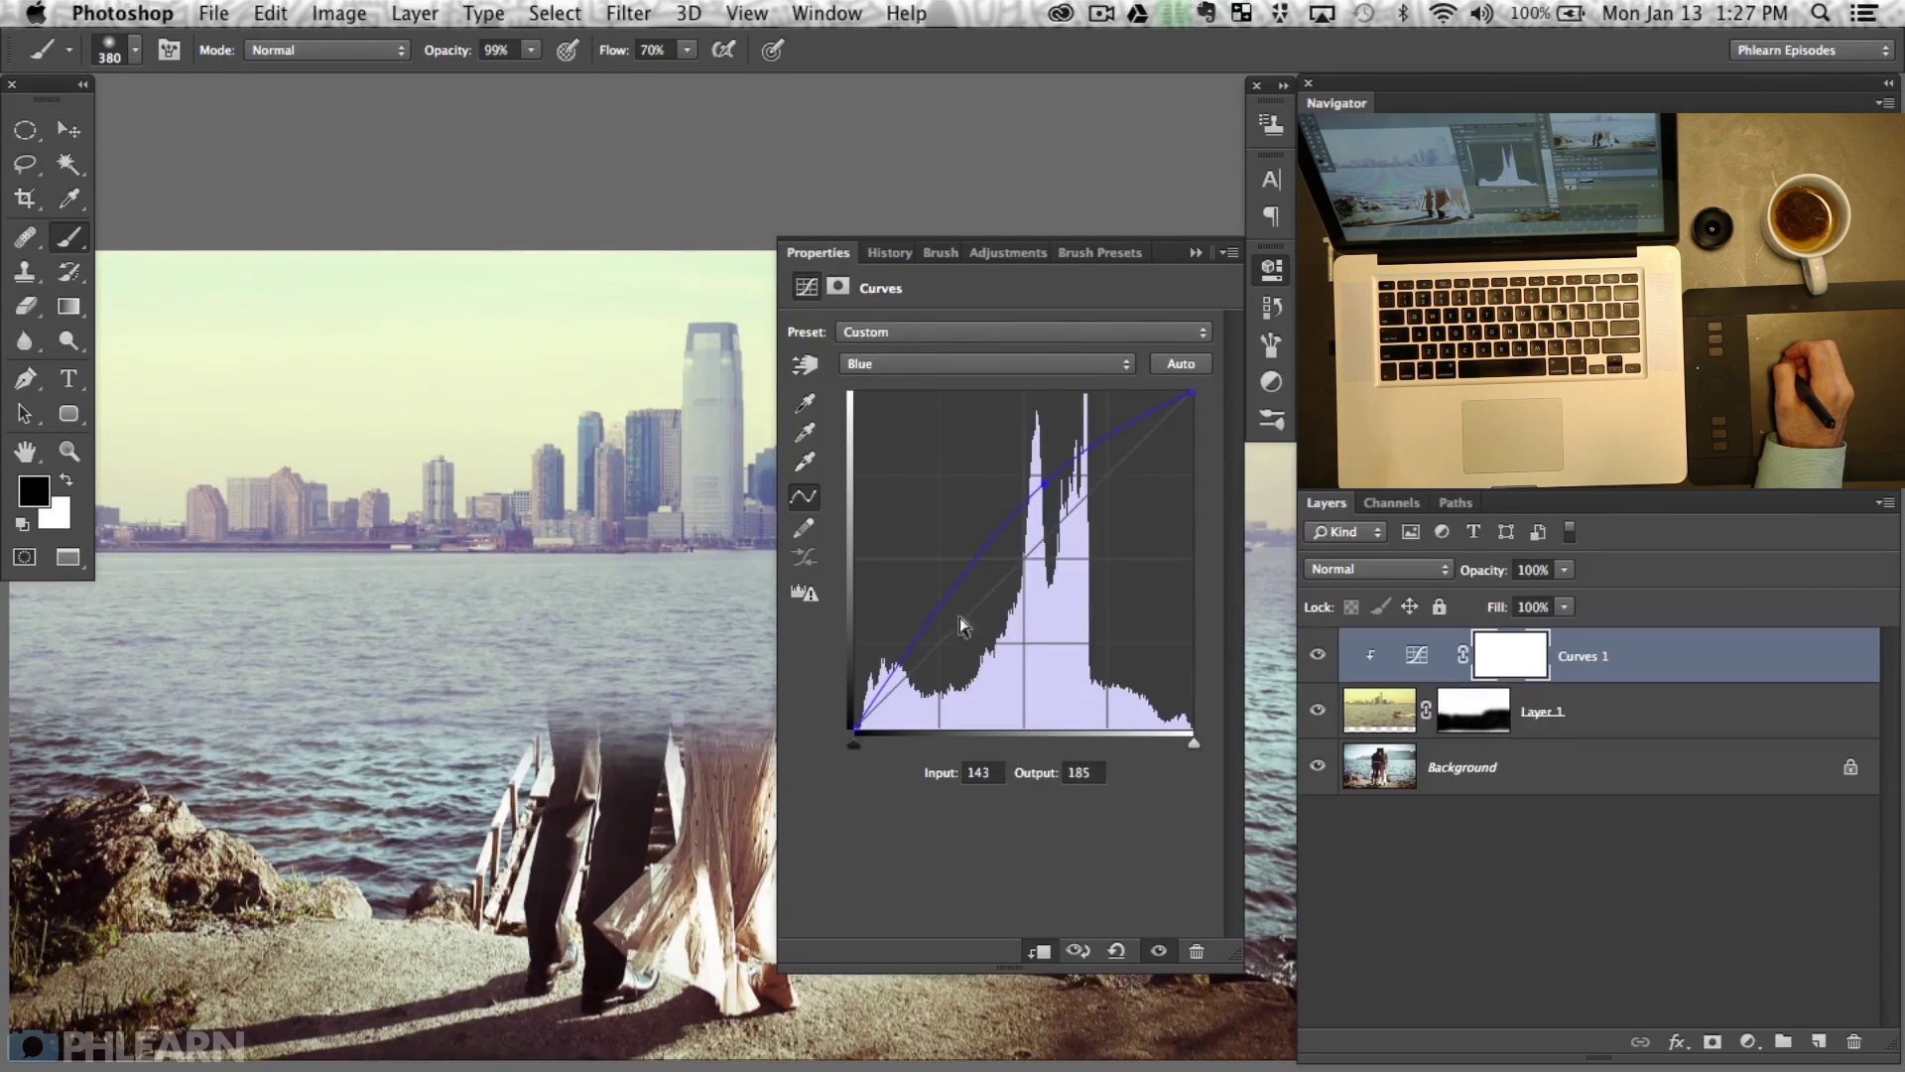
drag(915, 645, 921, 657)
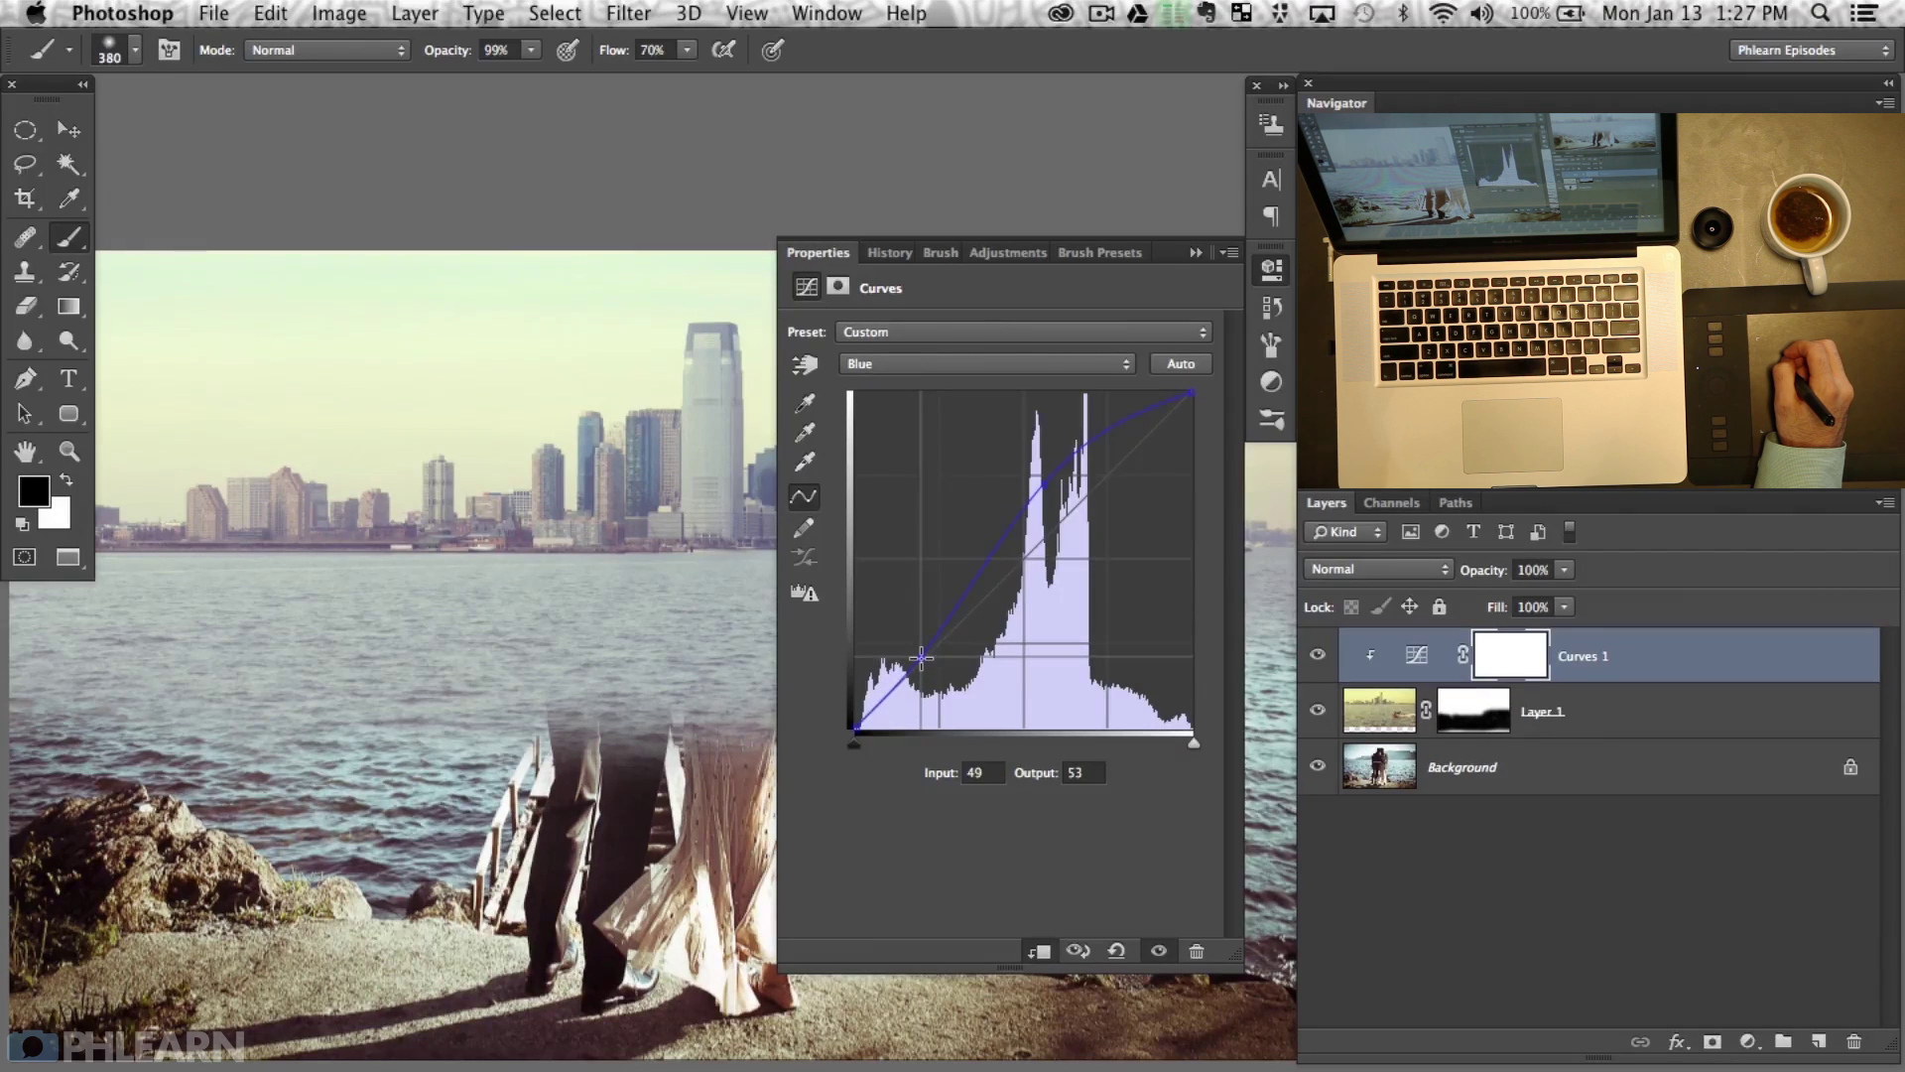
drag(921, 657, 923, 657)
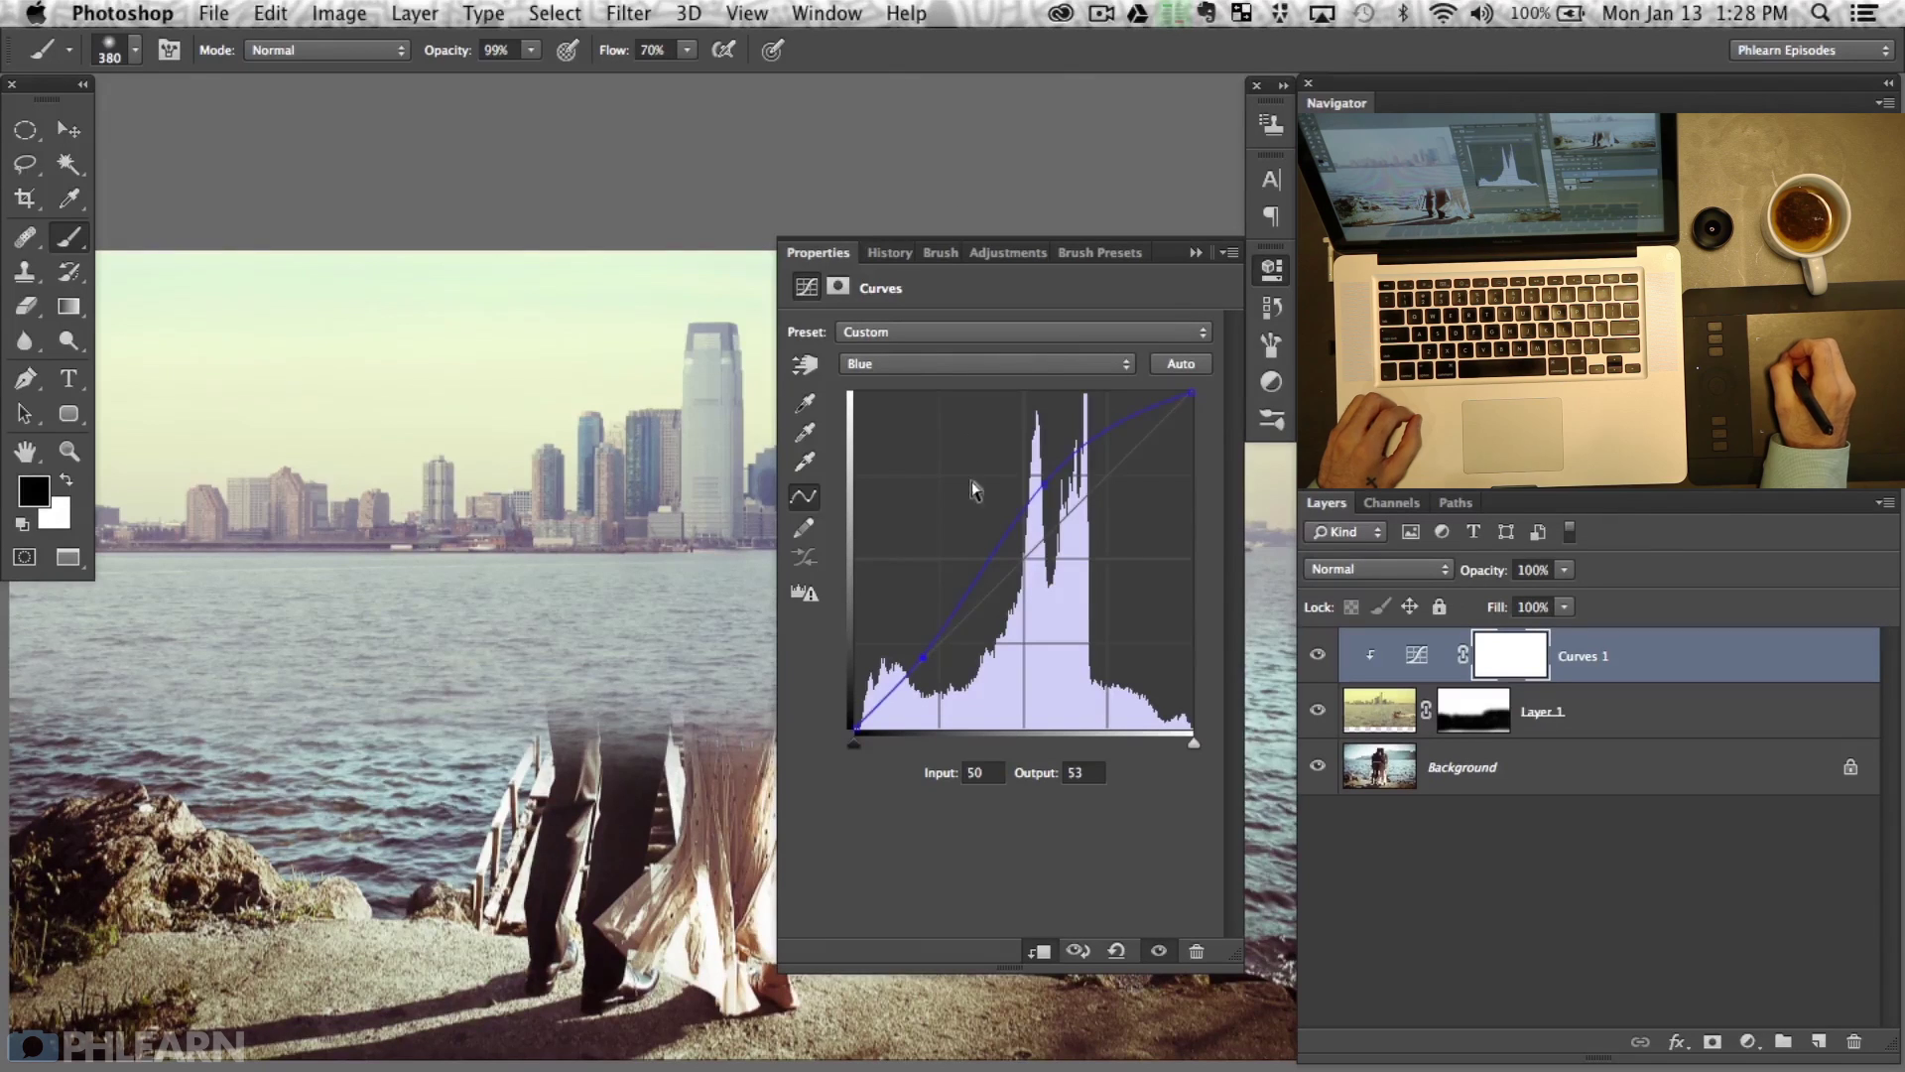
Raise the Green curve's highlights to input 179, output 188 and add an anchor point in its shadows.
click(903, 364)
click(869, 345)
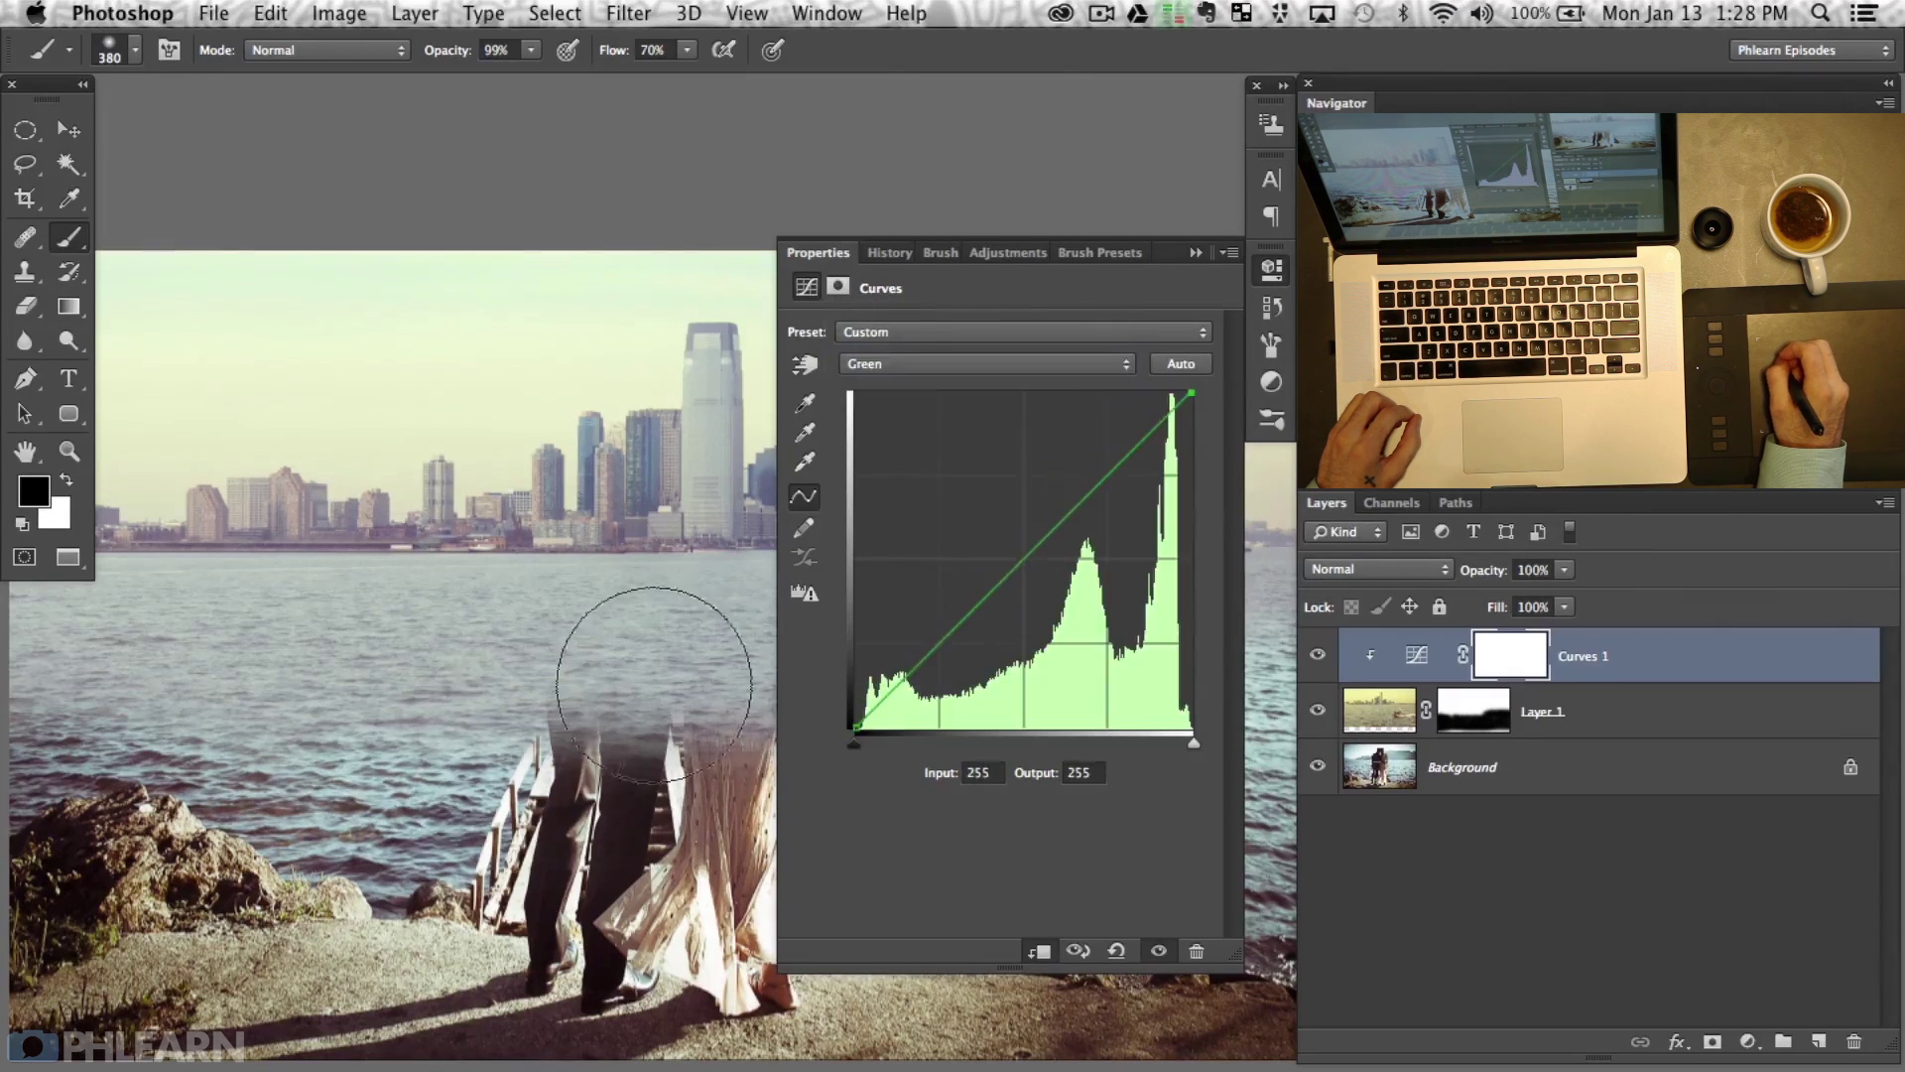
drag(592, 679, 144, 649)
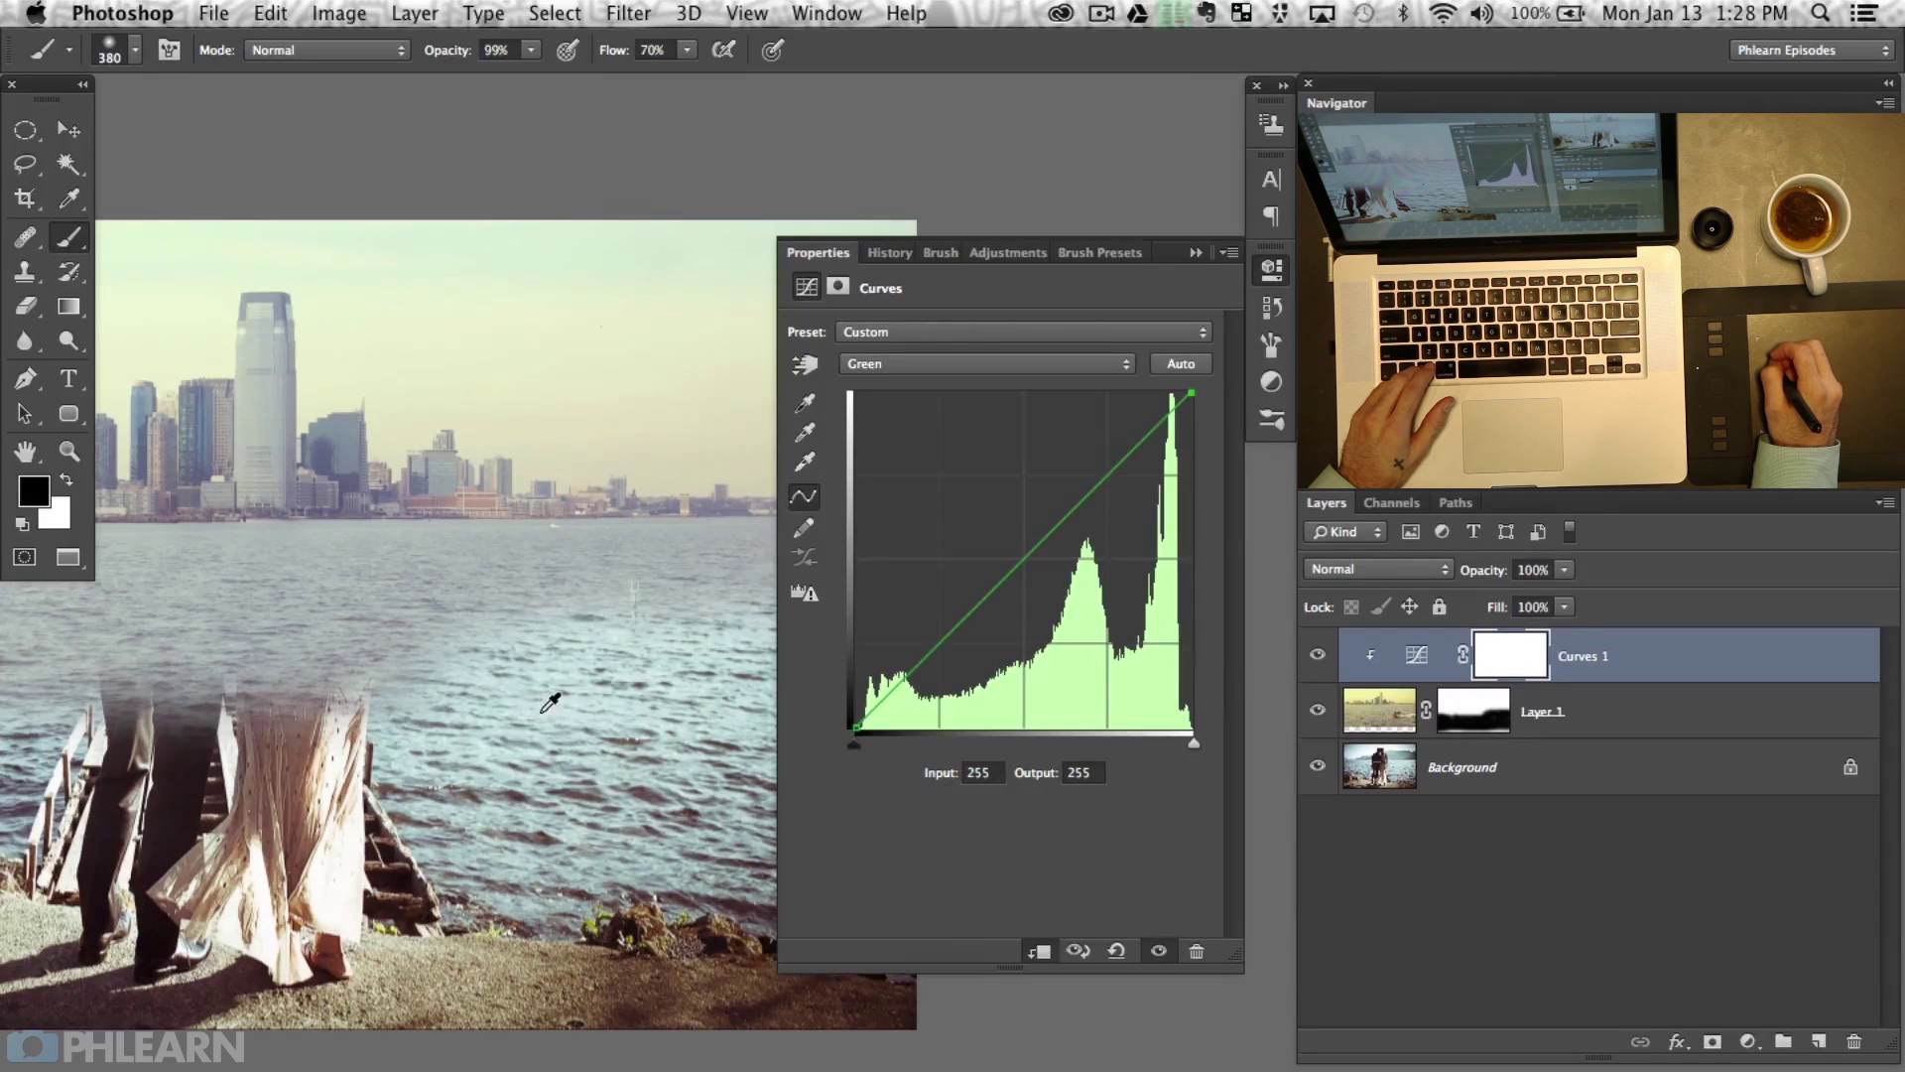
drag(425, 574, 745, 641)
drag(1093, 488, 1084, 491)
drag(959, 618, 962, 633)
mouse_move(552, 699)
mouse_down()
mouse_move(205, 748)
mouse_move(69, 719)
mouse_move(538, 687)
mouse_up()
drag(961, 632, 960, 632)
drag(1088, 487, 1091, 475)
drag(425, 674, 490, 659)
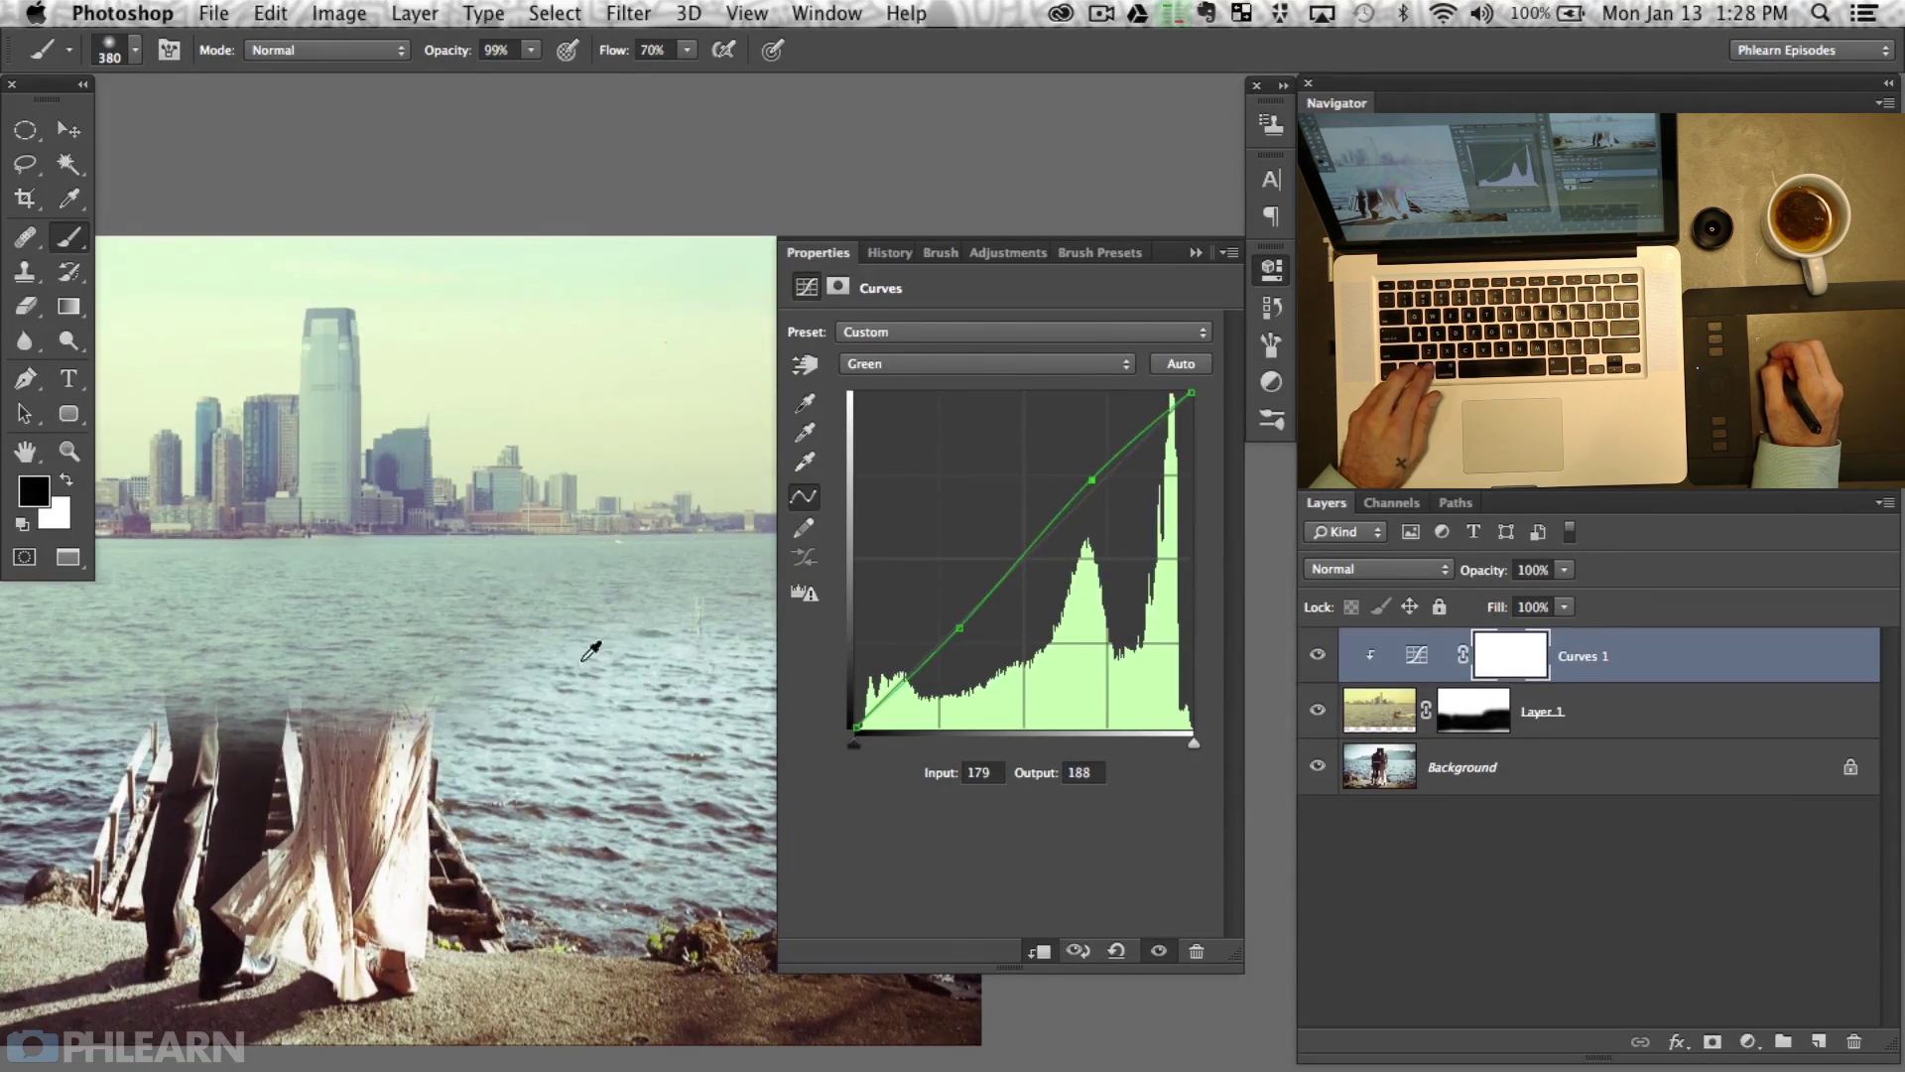
Brighten the skyline on the RGB curve with a point at input 168, output 201, and pull the shadows down with a second point.
click(983, 364)
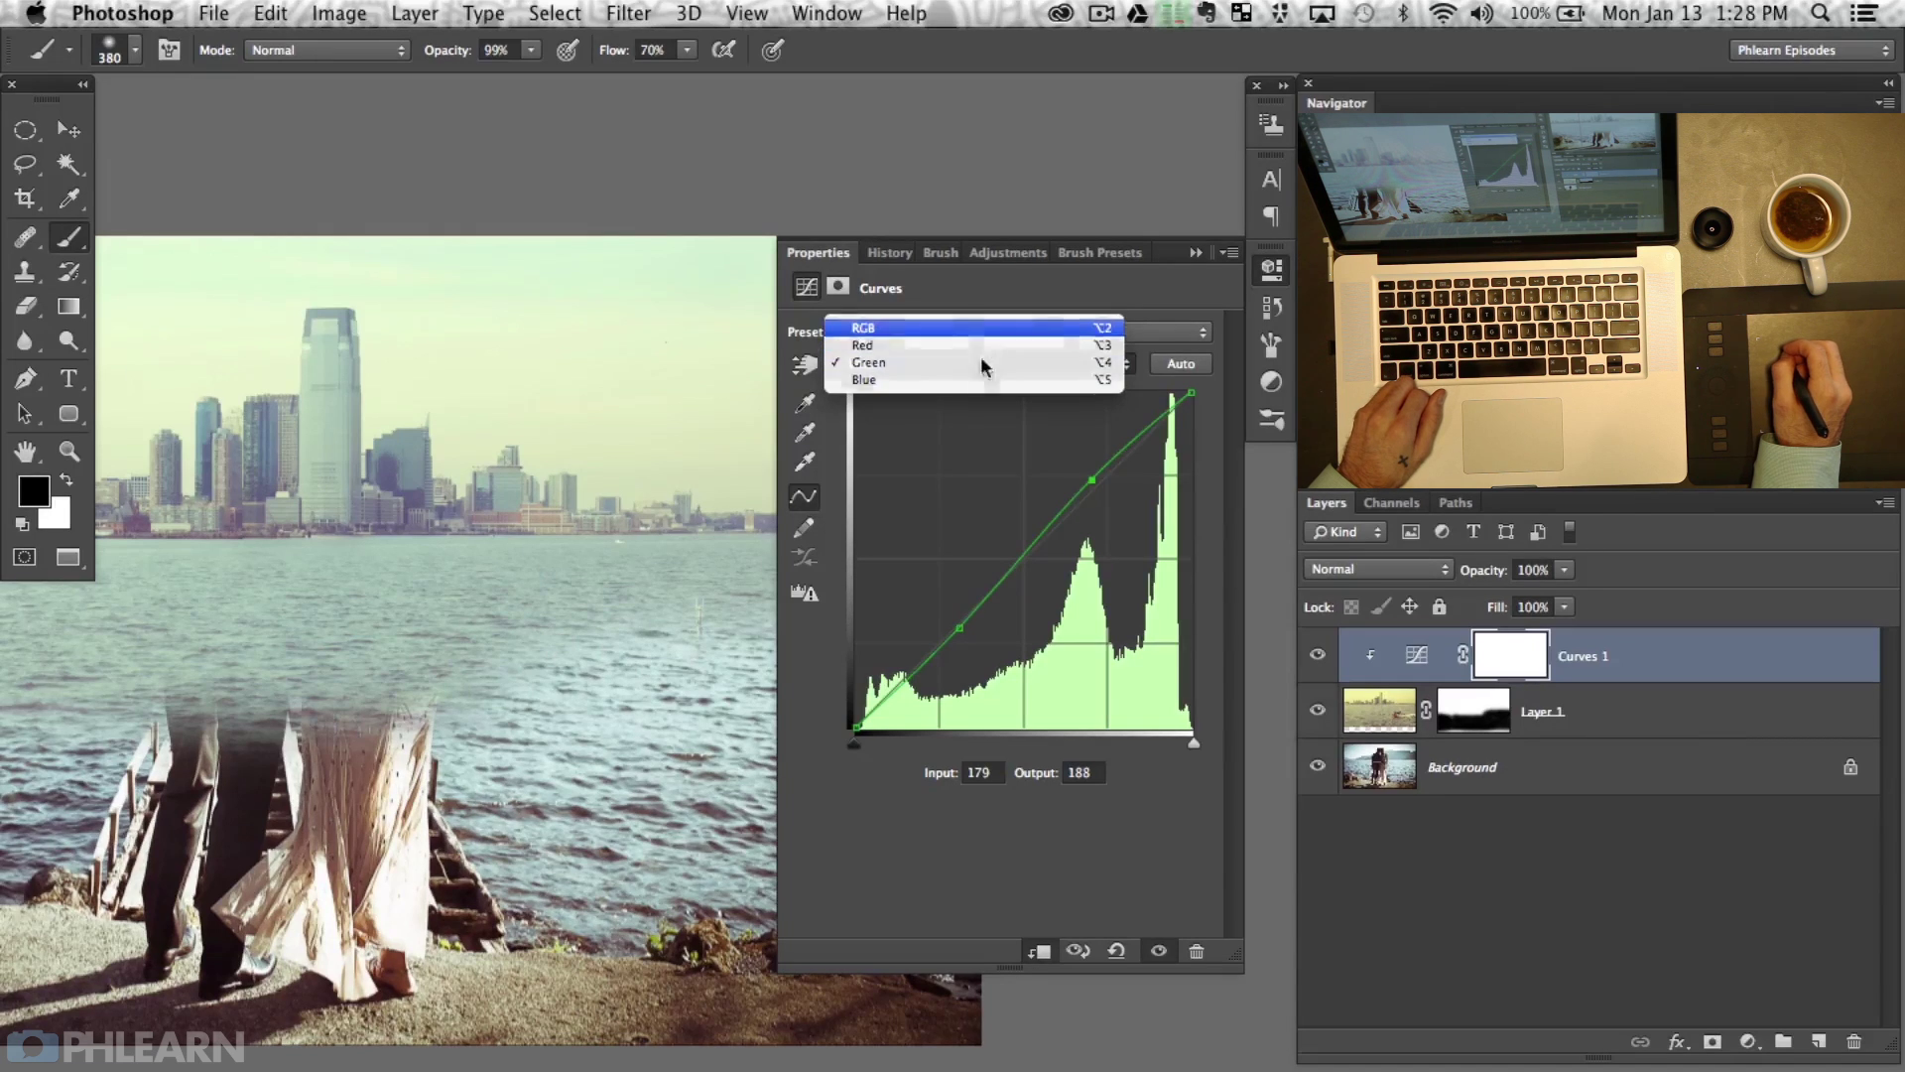
click(982, 326)
drag(1076, 479, 1078, 463)
key(space)
drag(269, 799, 482, 781)
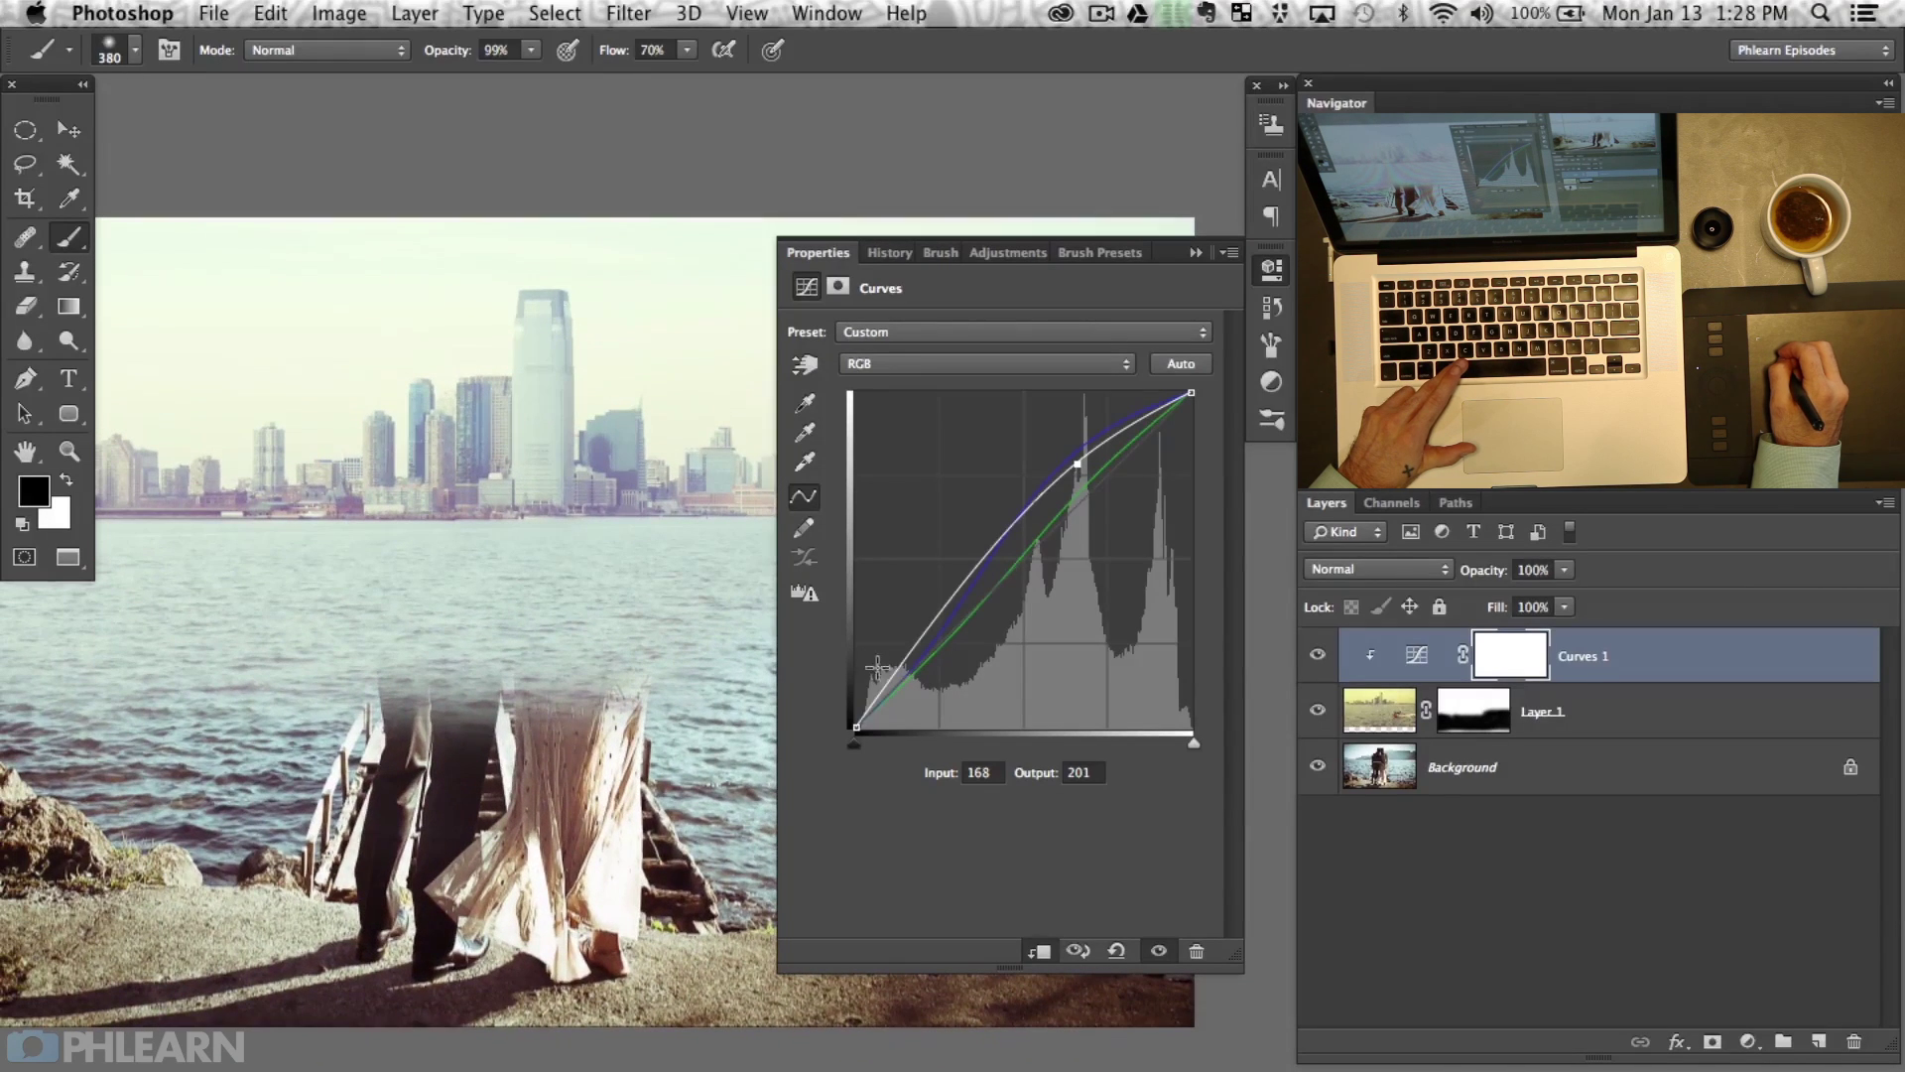
drag(889, 679, 906, 687)
drag(591, 781, 289, 772)
Move the Blue curve's upper point to input 139, output 187.
click(940, 365)
click(940, 415)
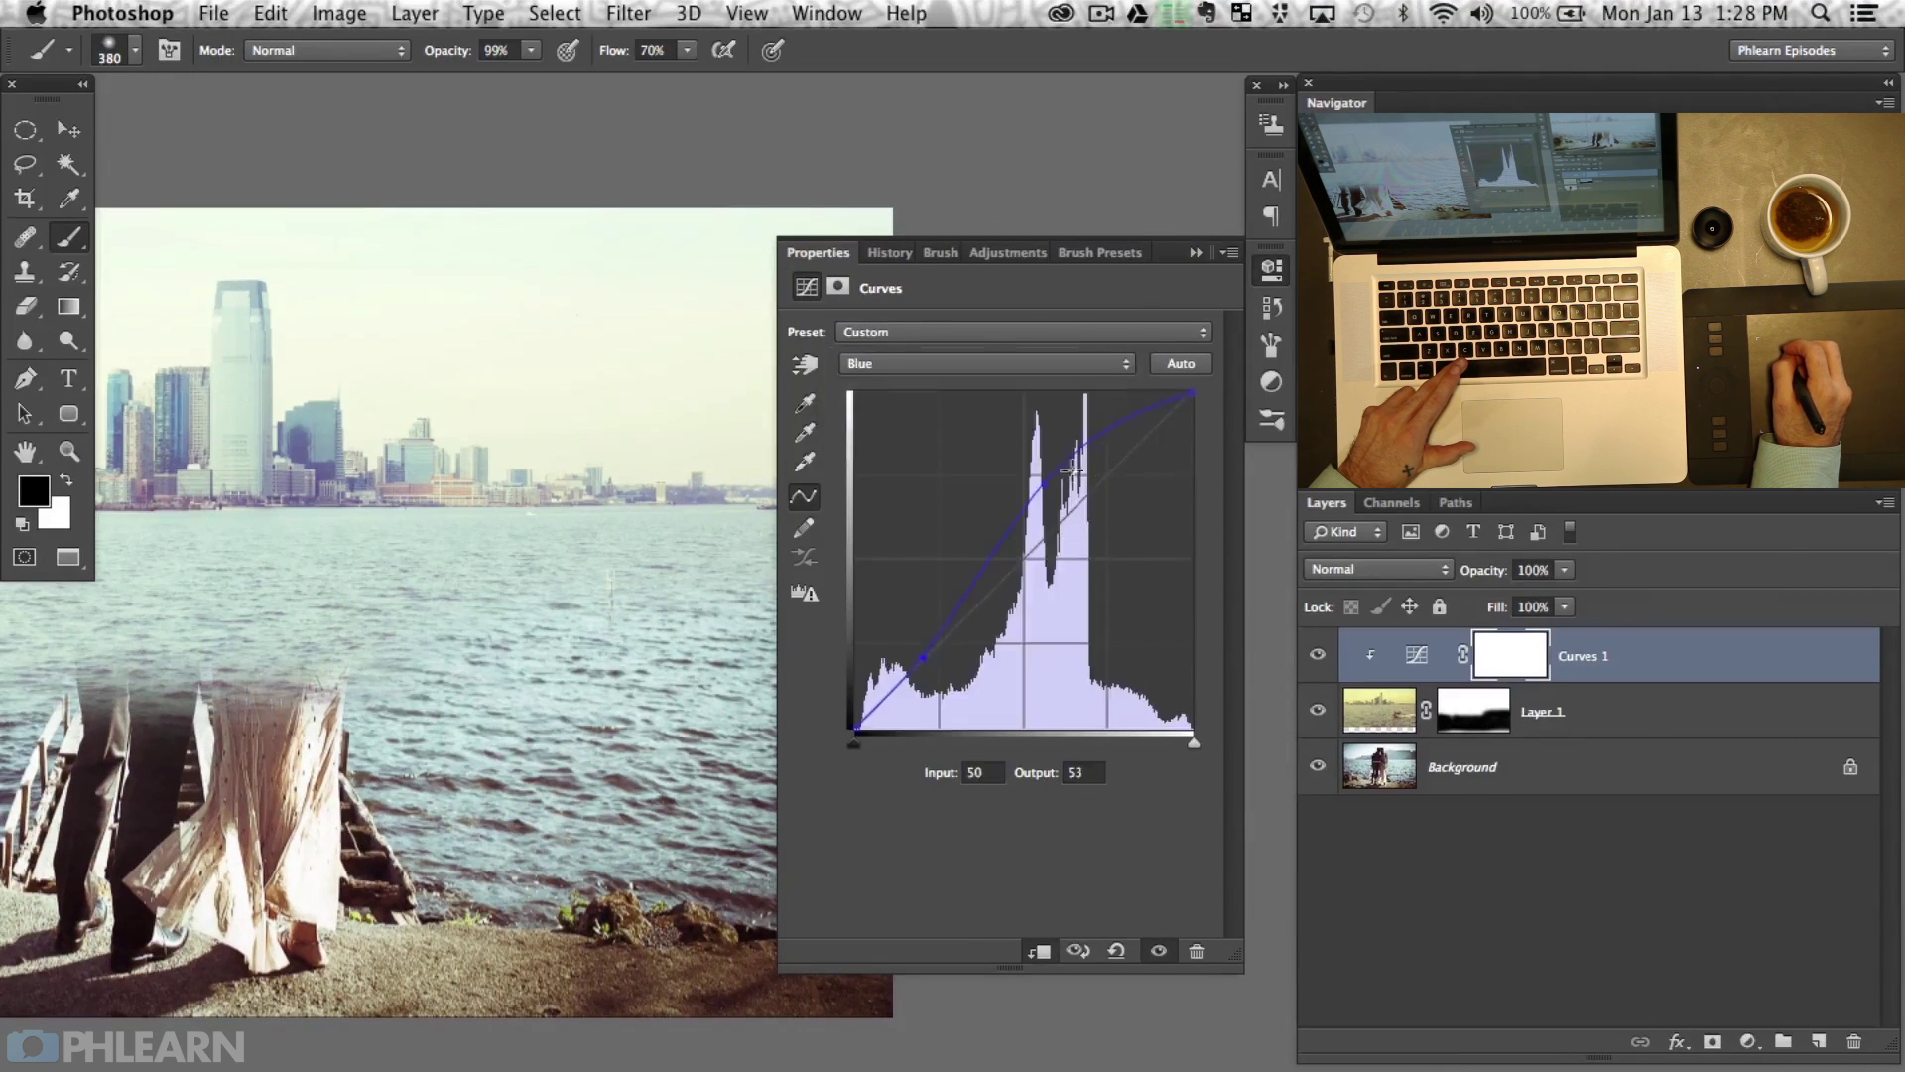
drag(1045, 483, 1039, 480)
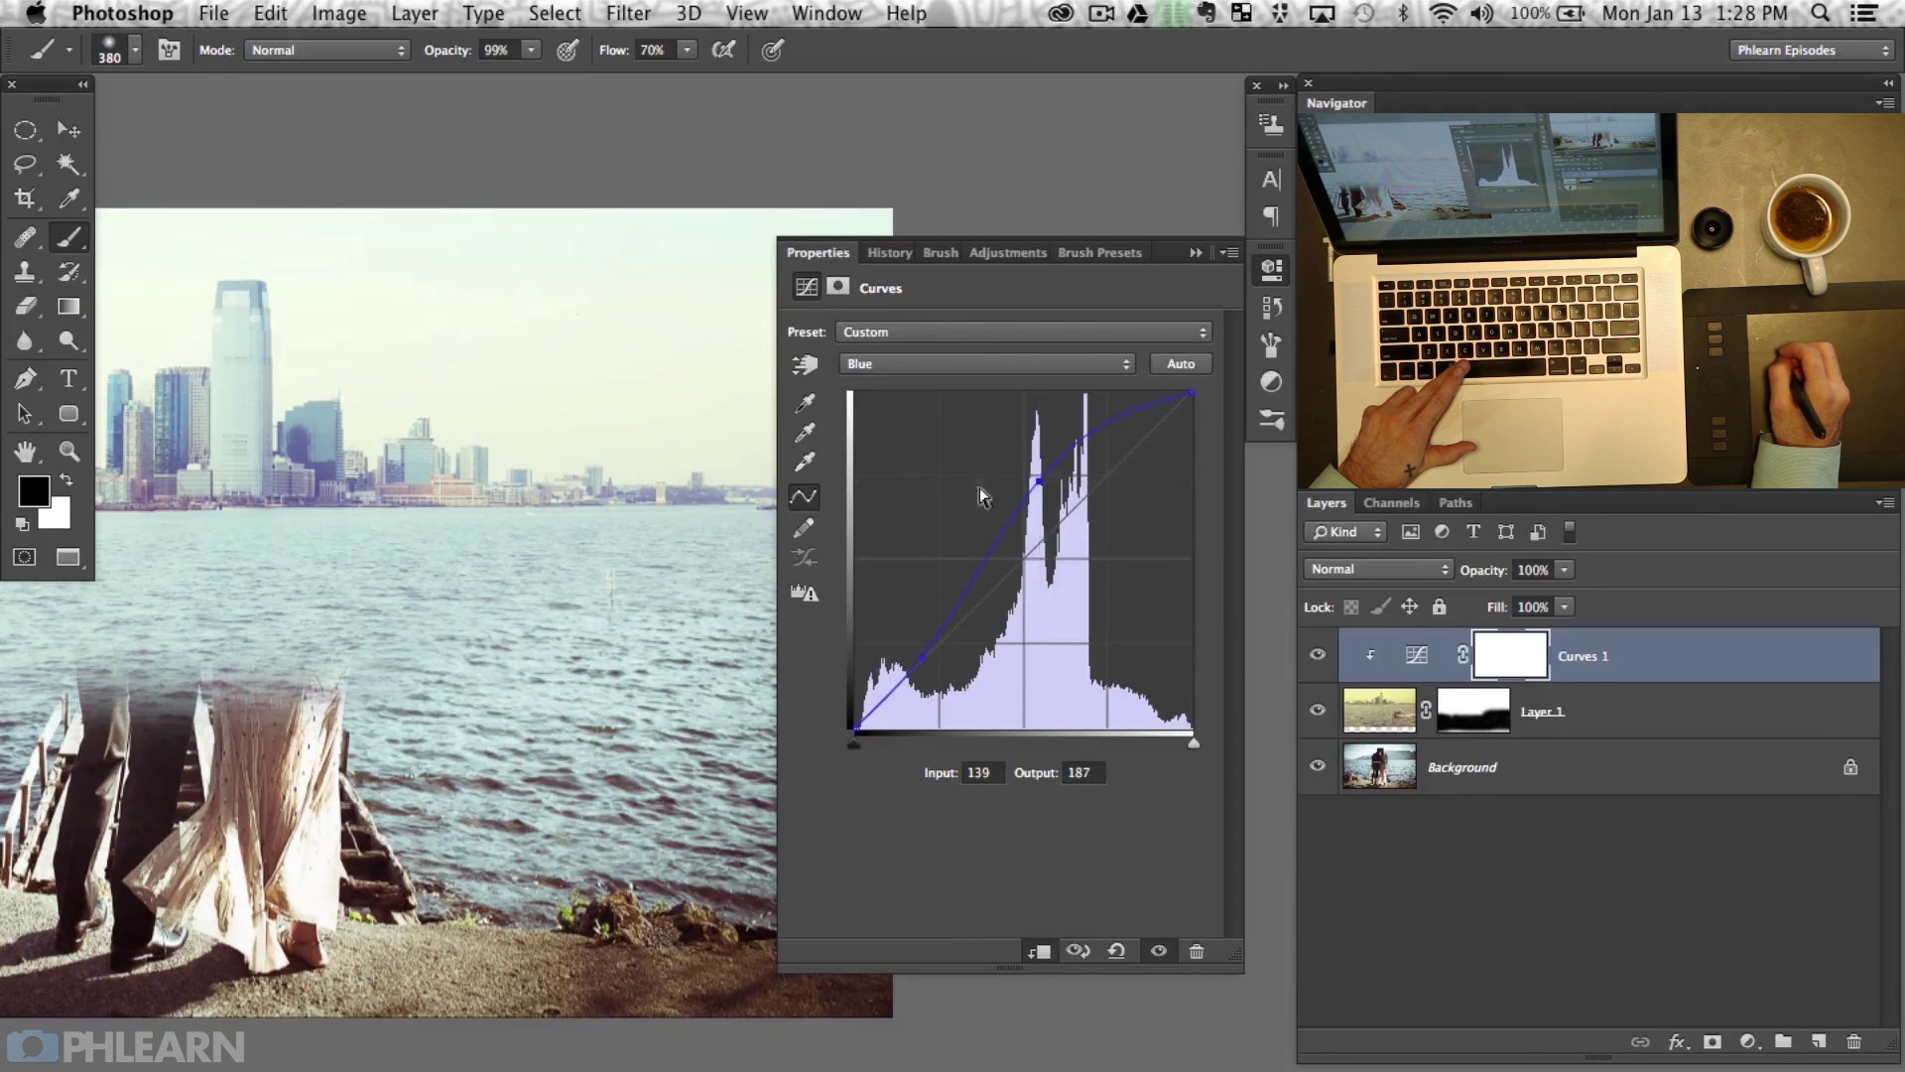
drag(295, 763, 552, 737)
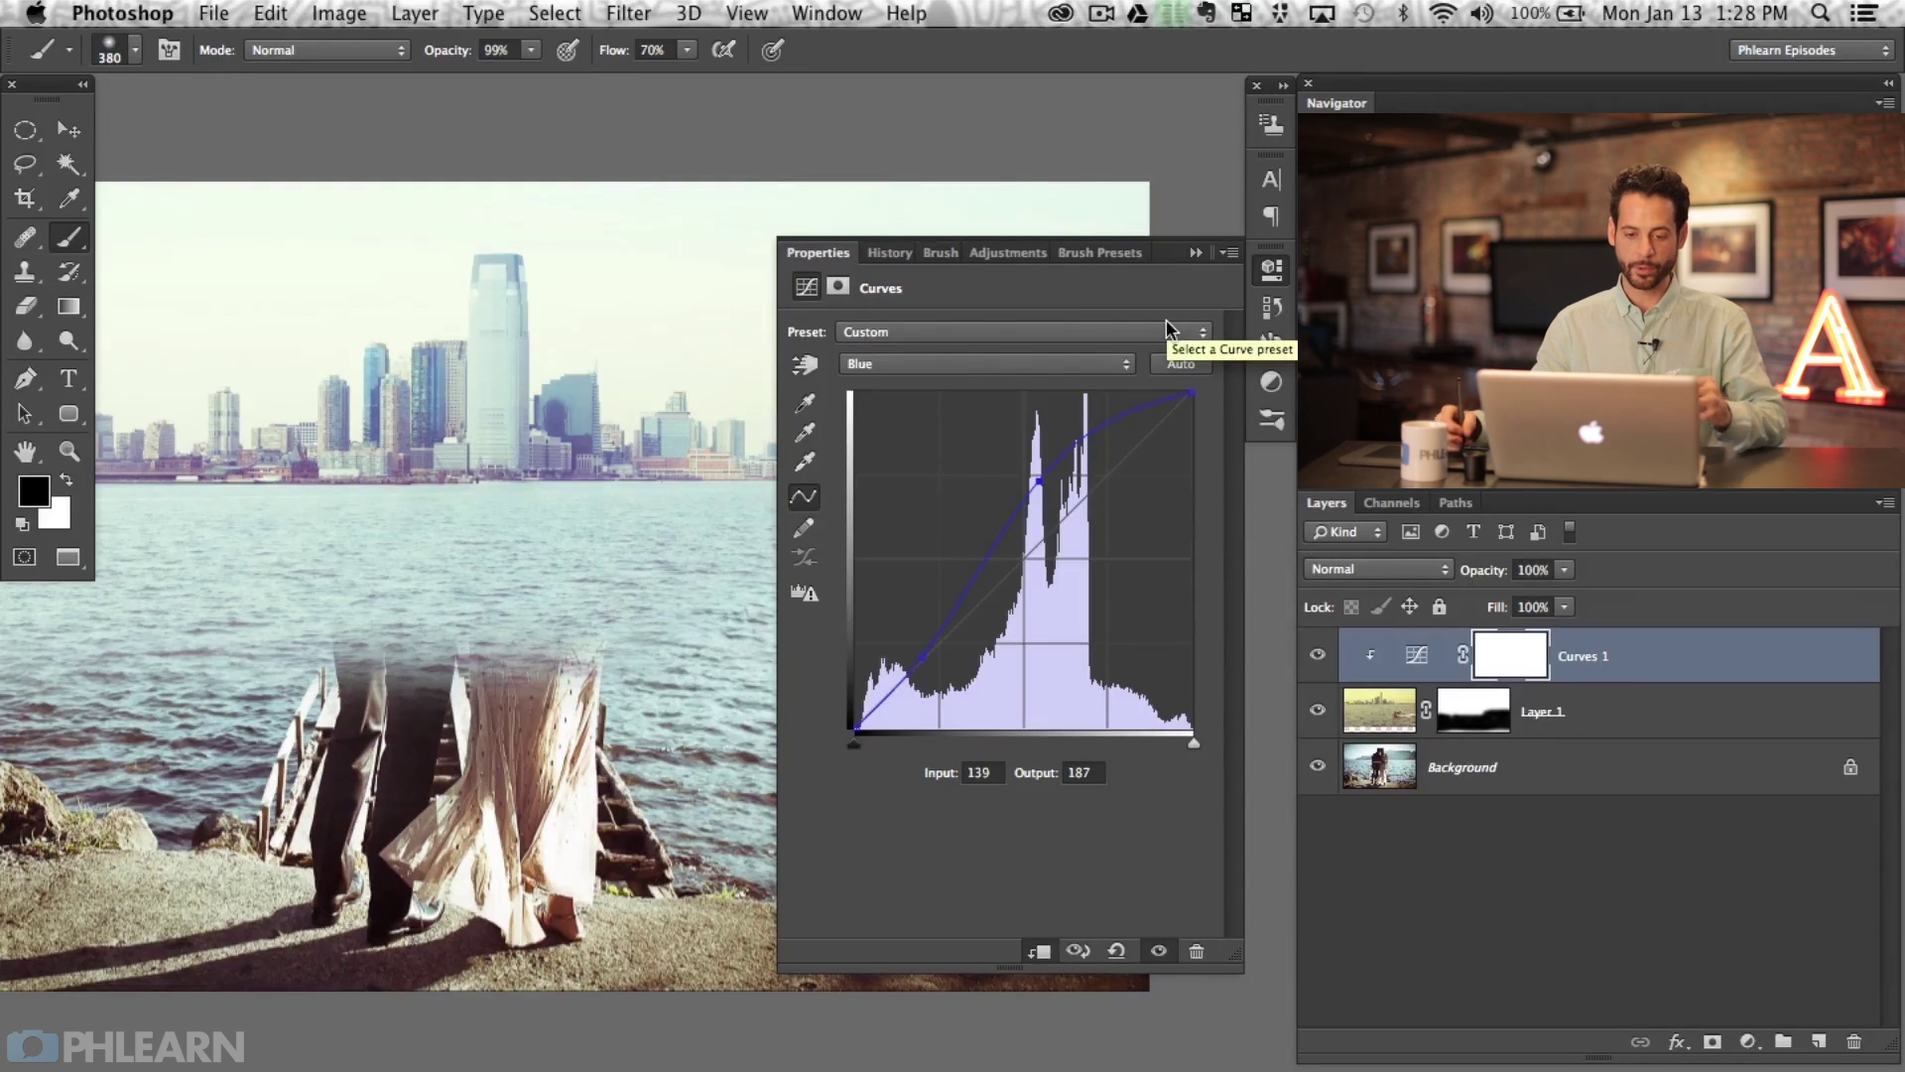
Collapse the curve settings and compare the image with the Curves adjustment and the skyline layer each hidden and shown.
drag(451, 650, 844, 668)
click(1273, 266)
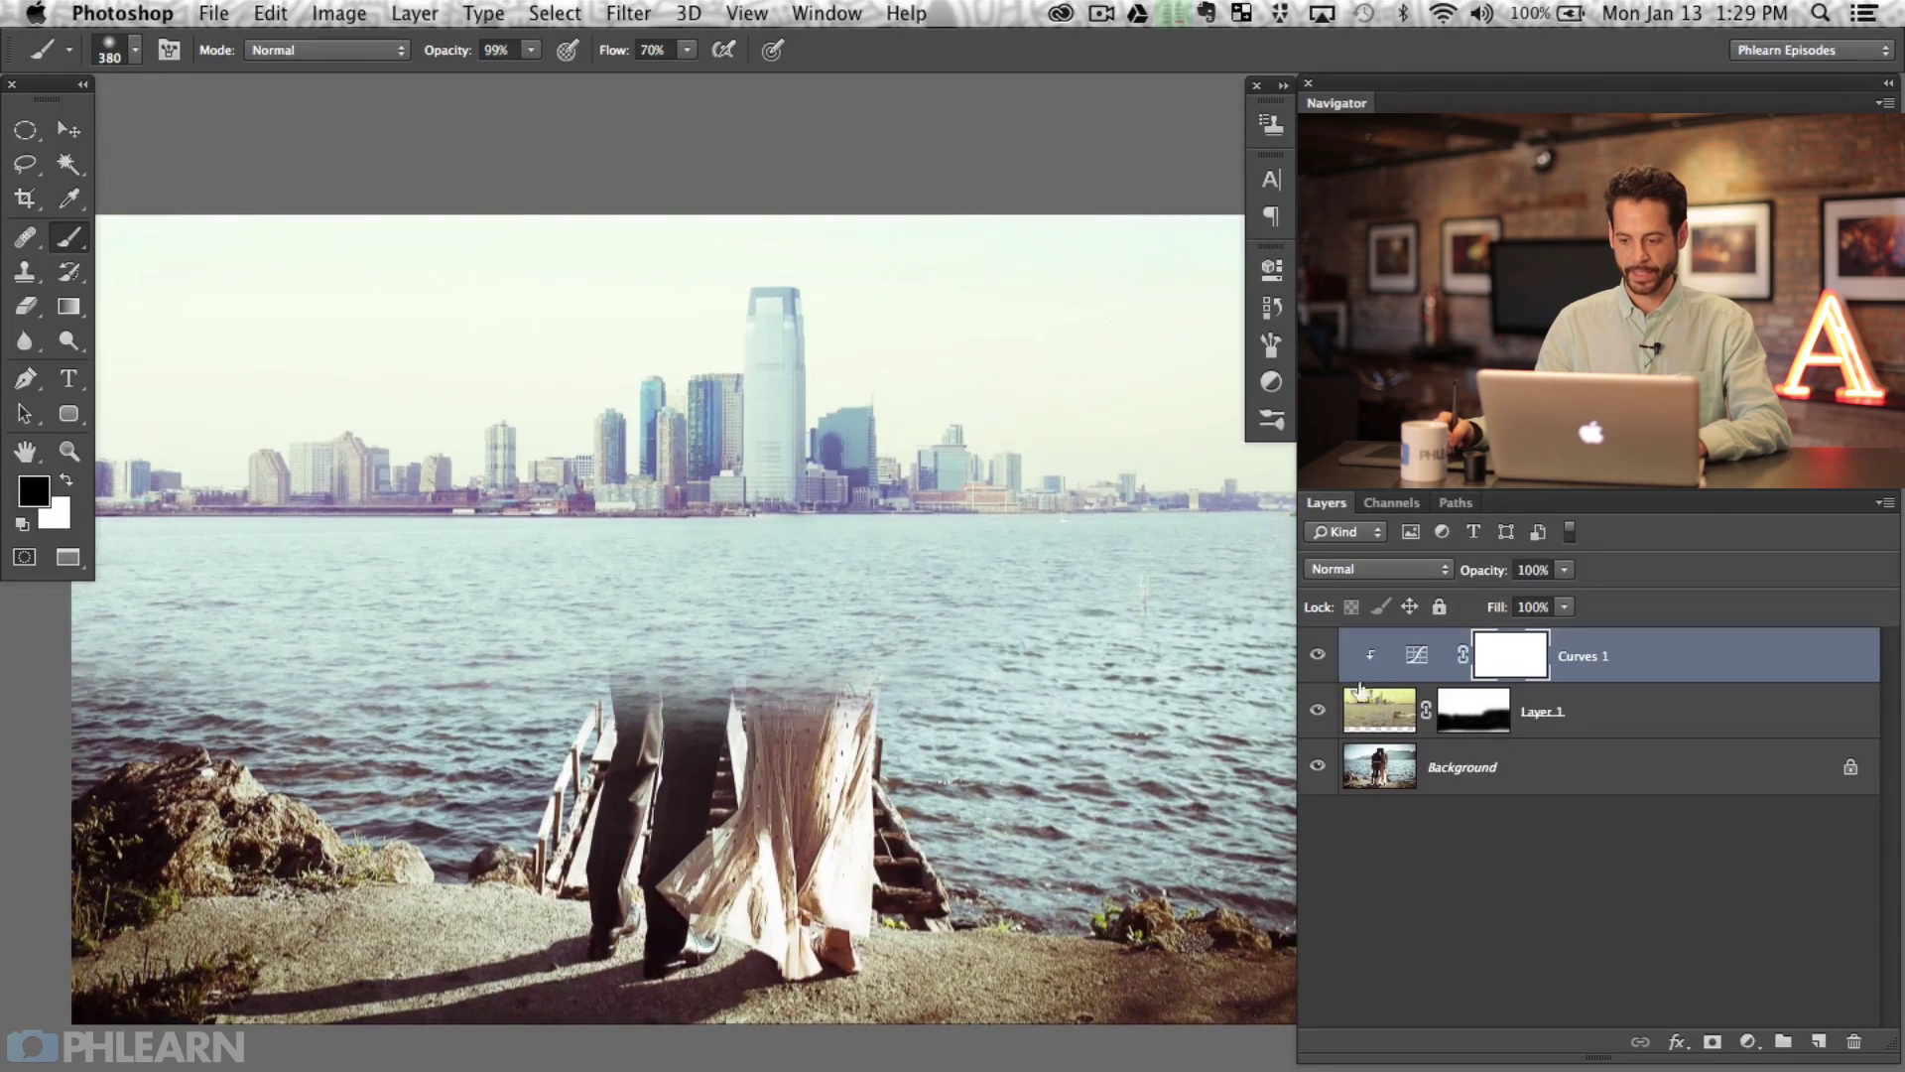
click(1315, 659)
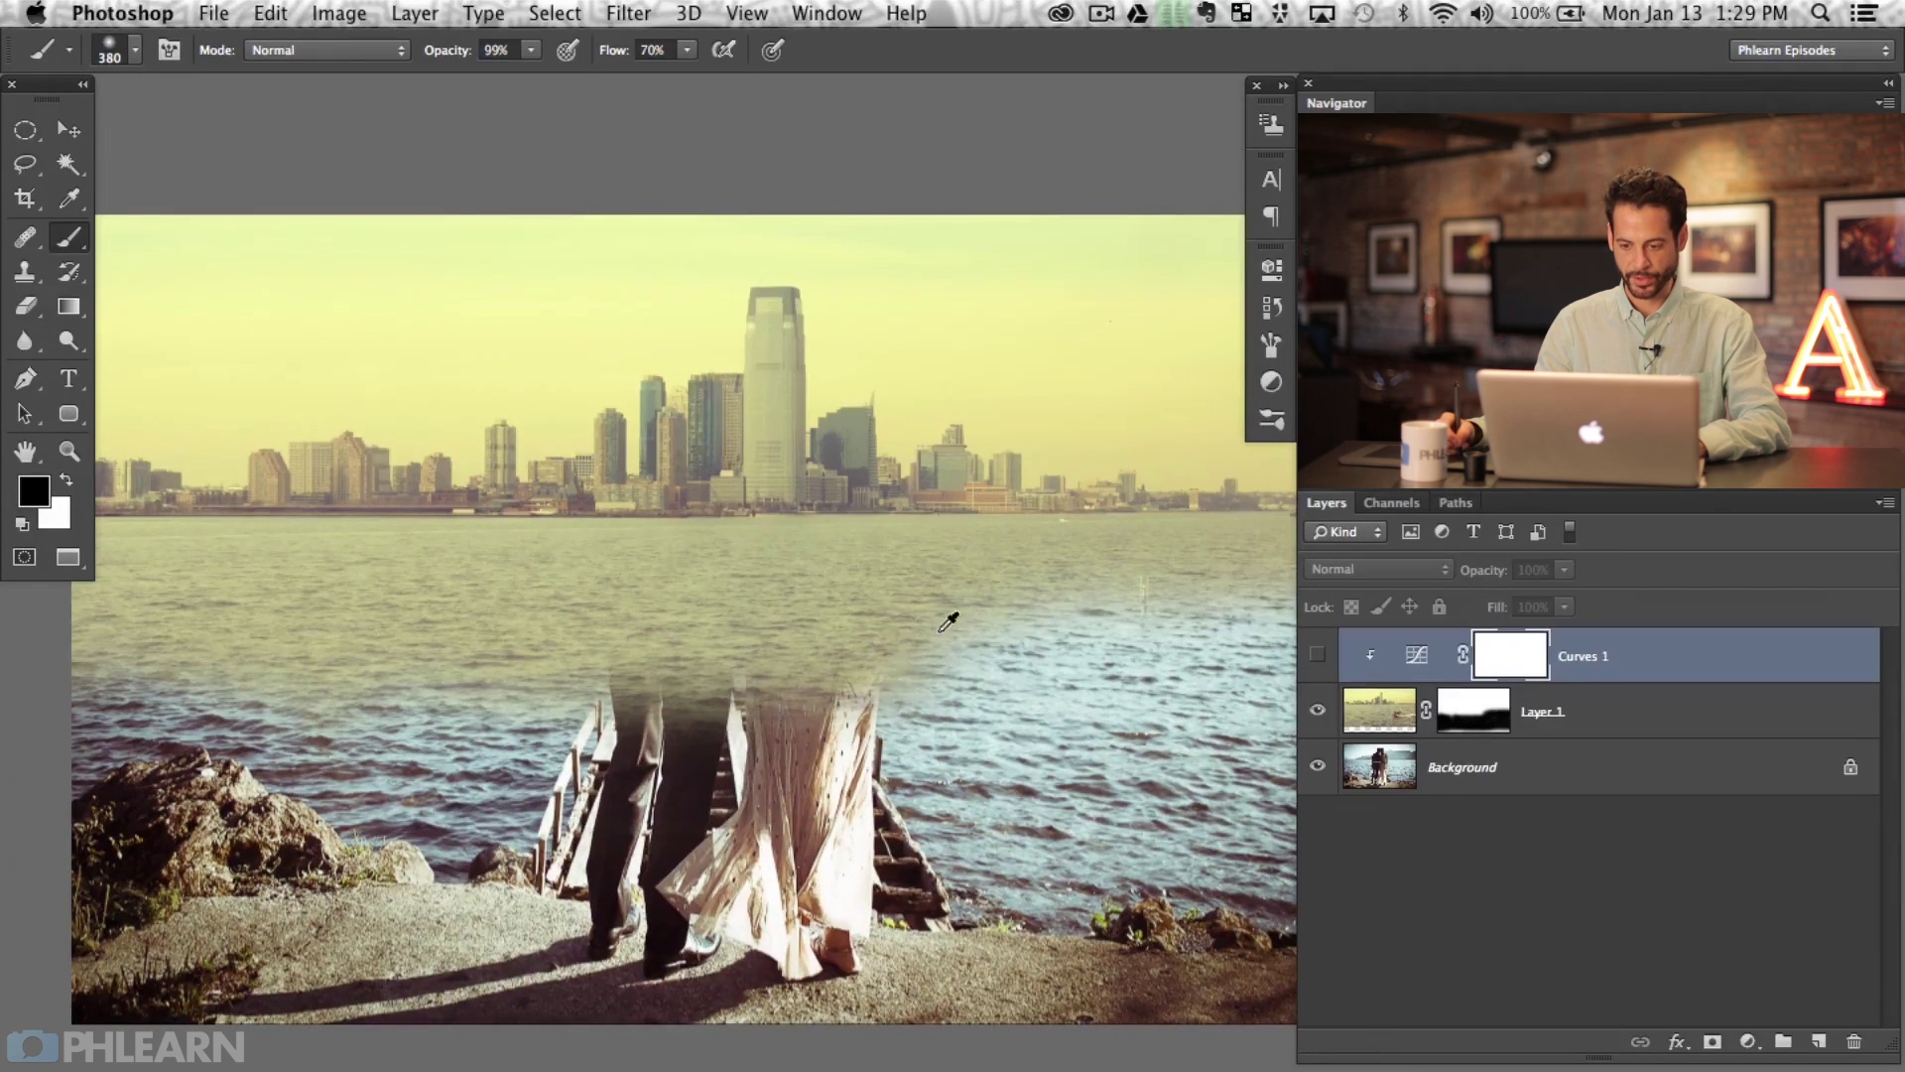
click(1316, 661)
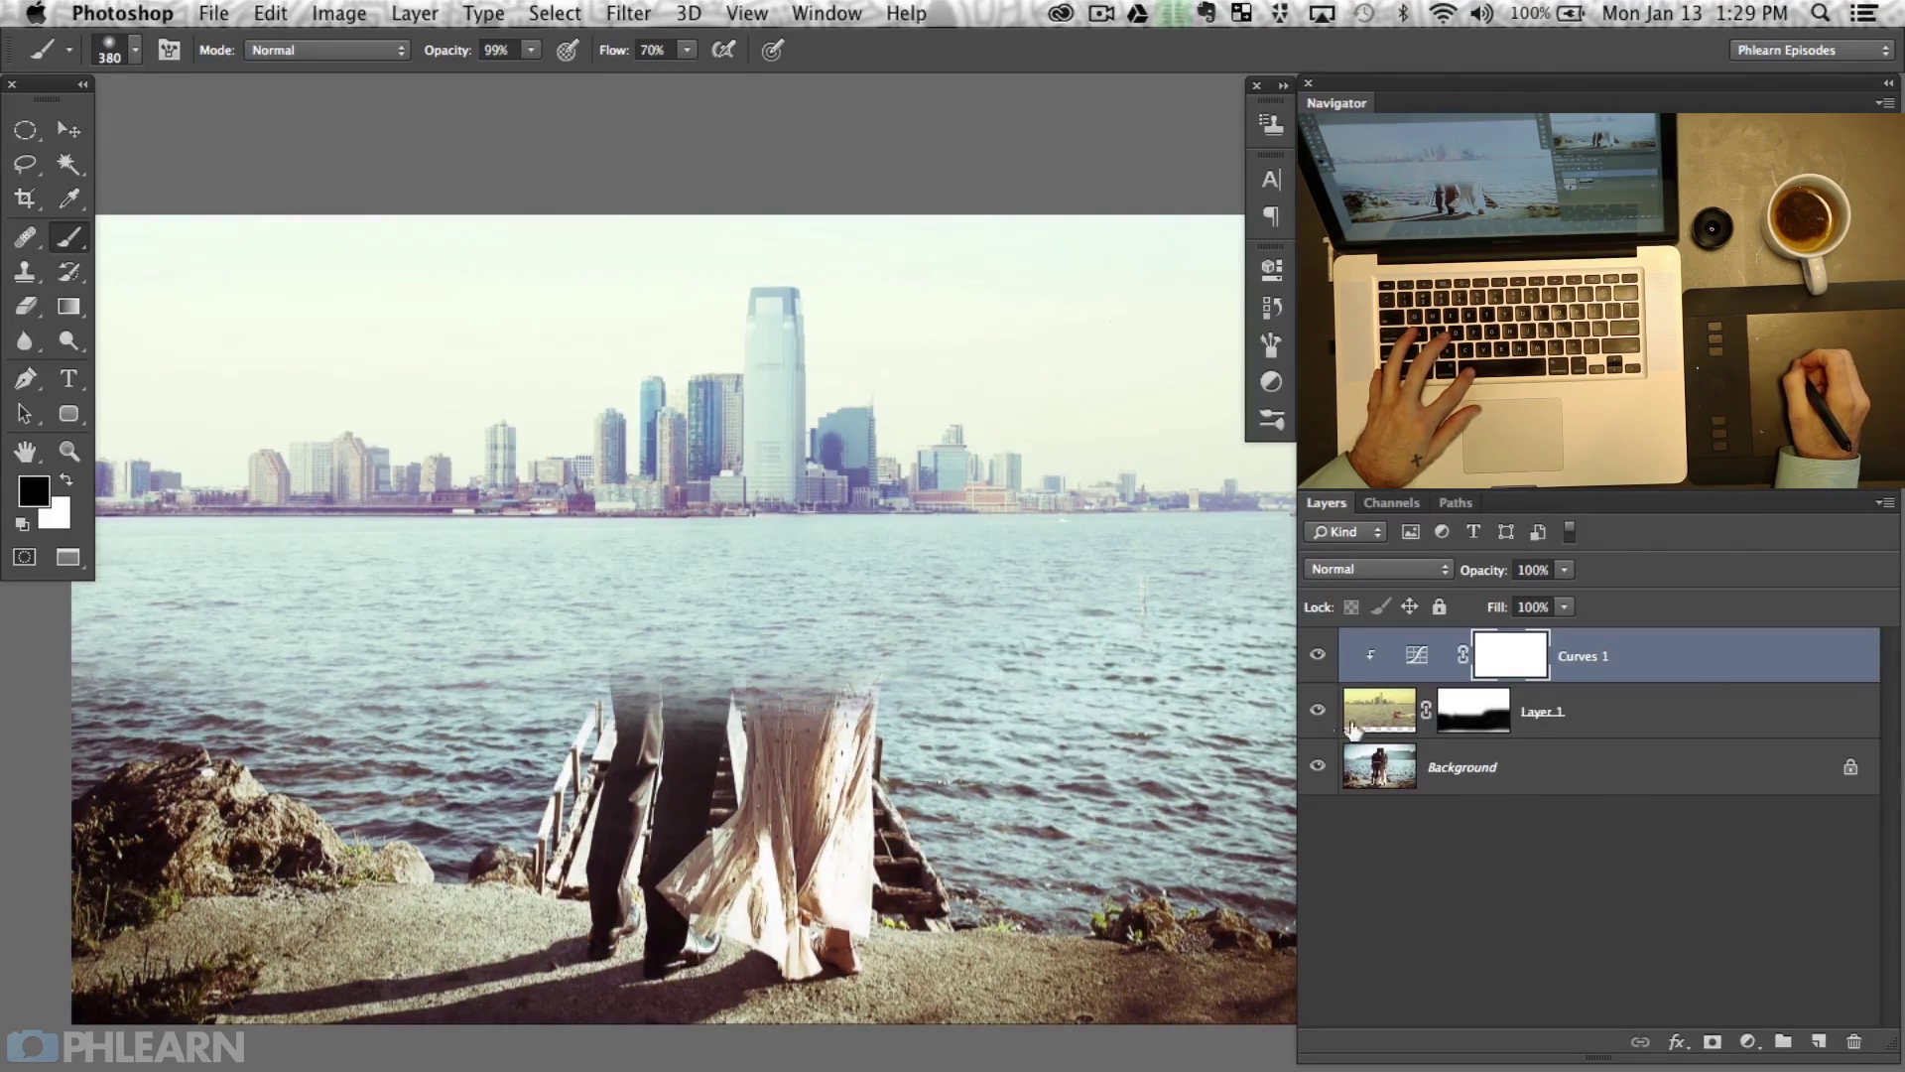
click(1318, 710)
click(1318, 710)
click(1318, 710)
click(1318, 710)
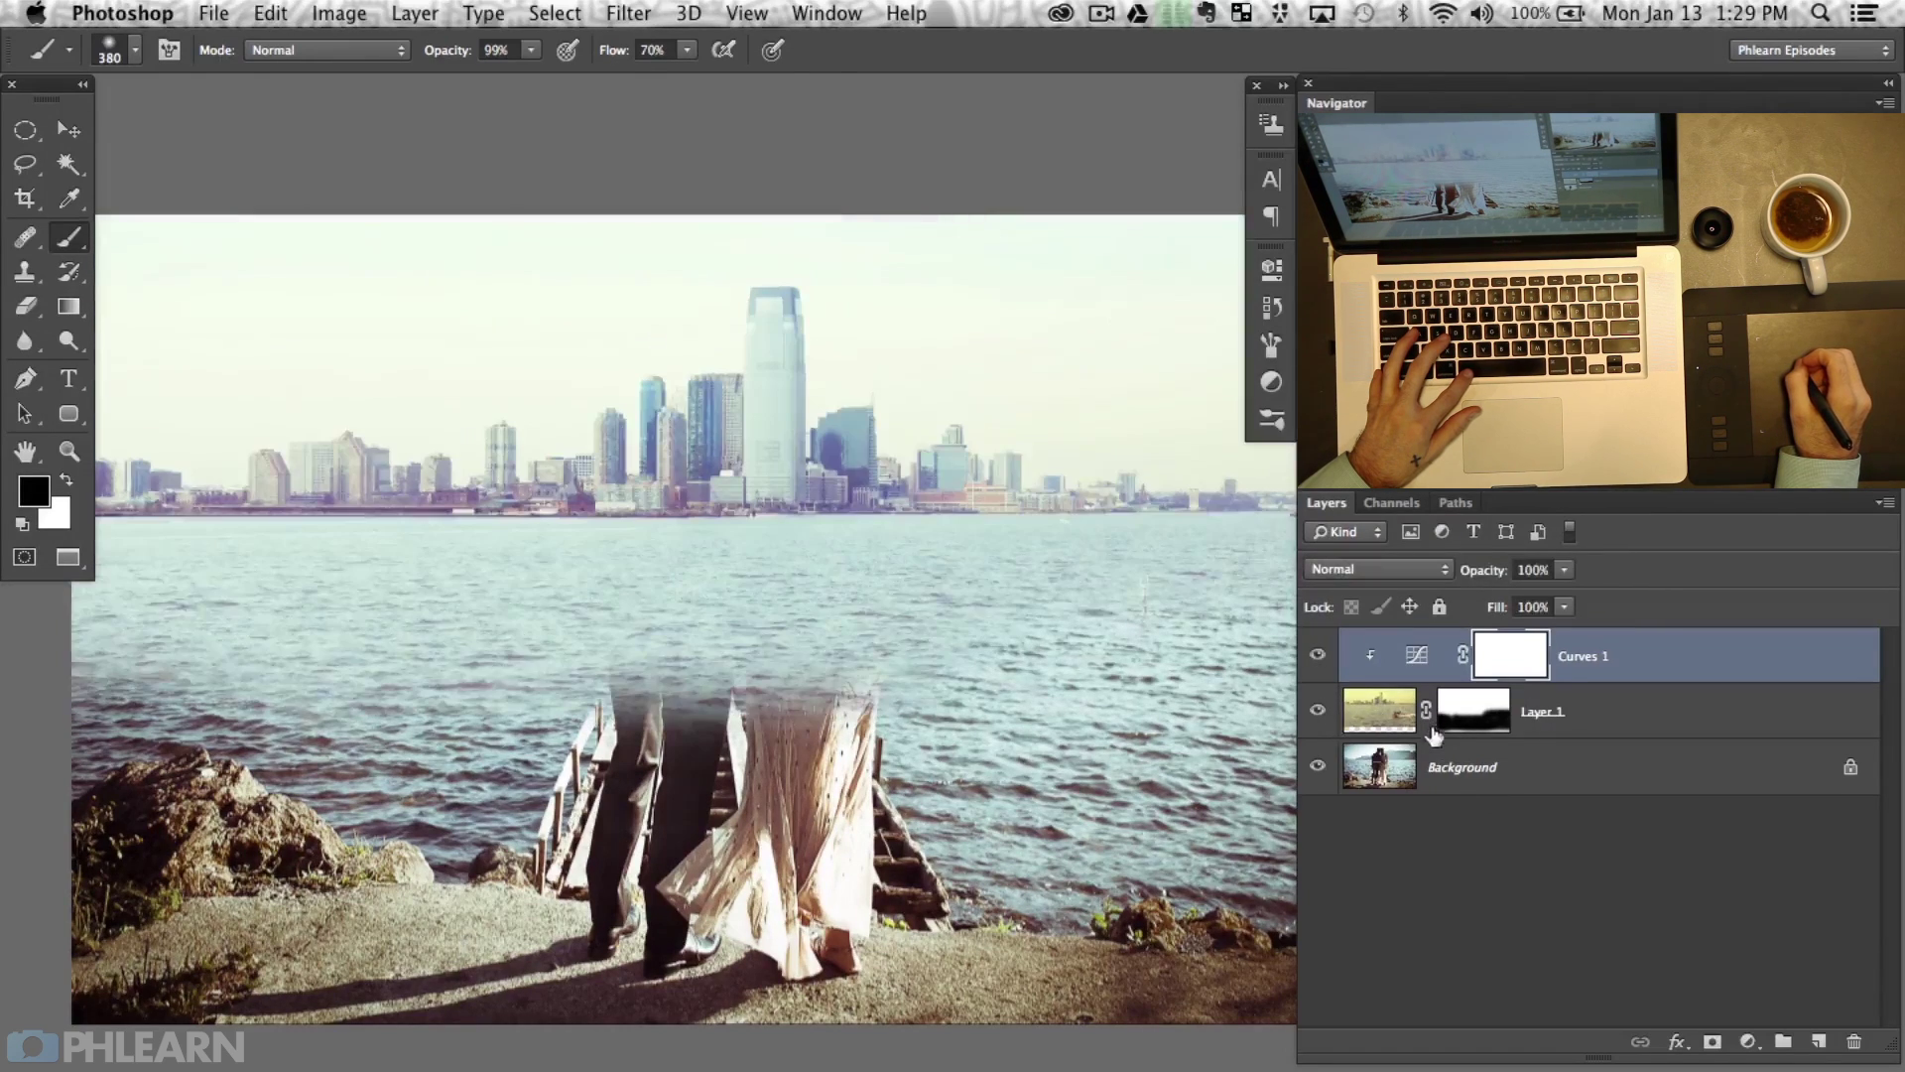
Blend the water transition on the skyline layer's mask by painting black with a soft 675 px brush at 30% flow.
click(1463, 709)
drag(595, 733, 679, 759)
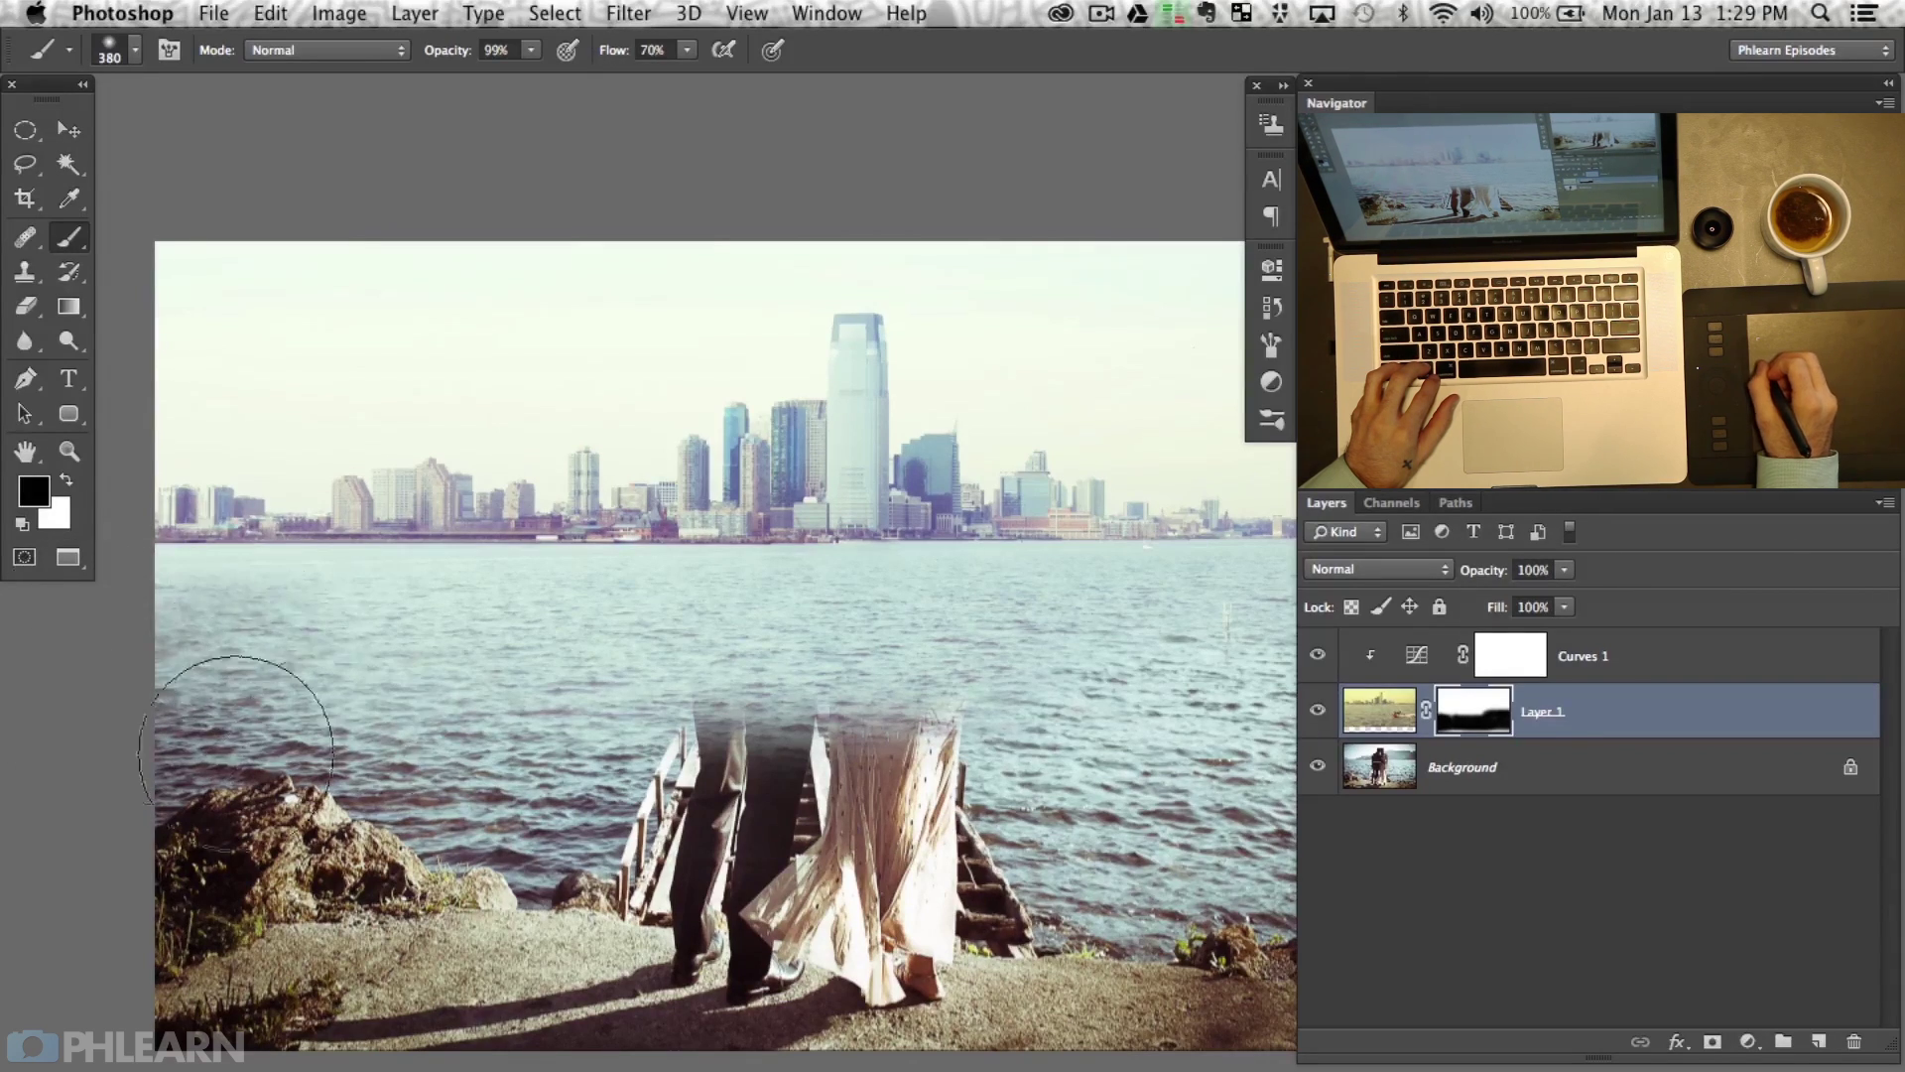
right_click(433, 625)
click(463, 811)
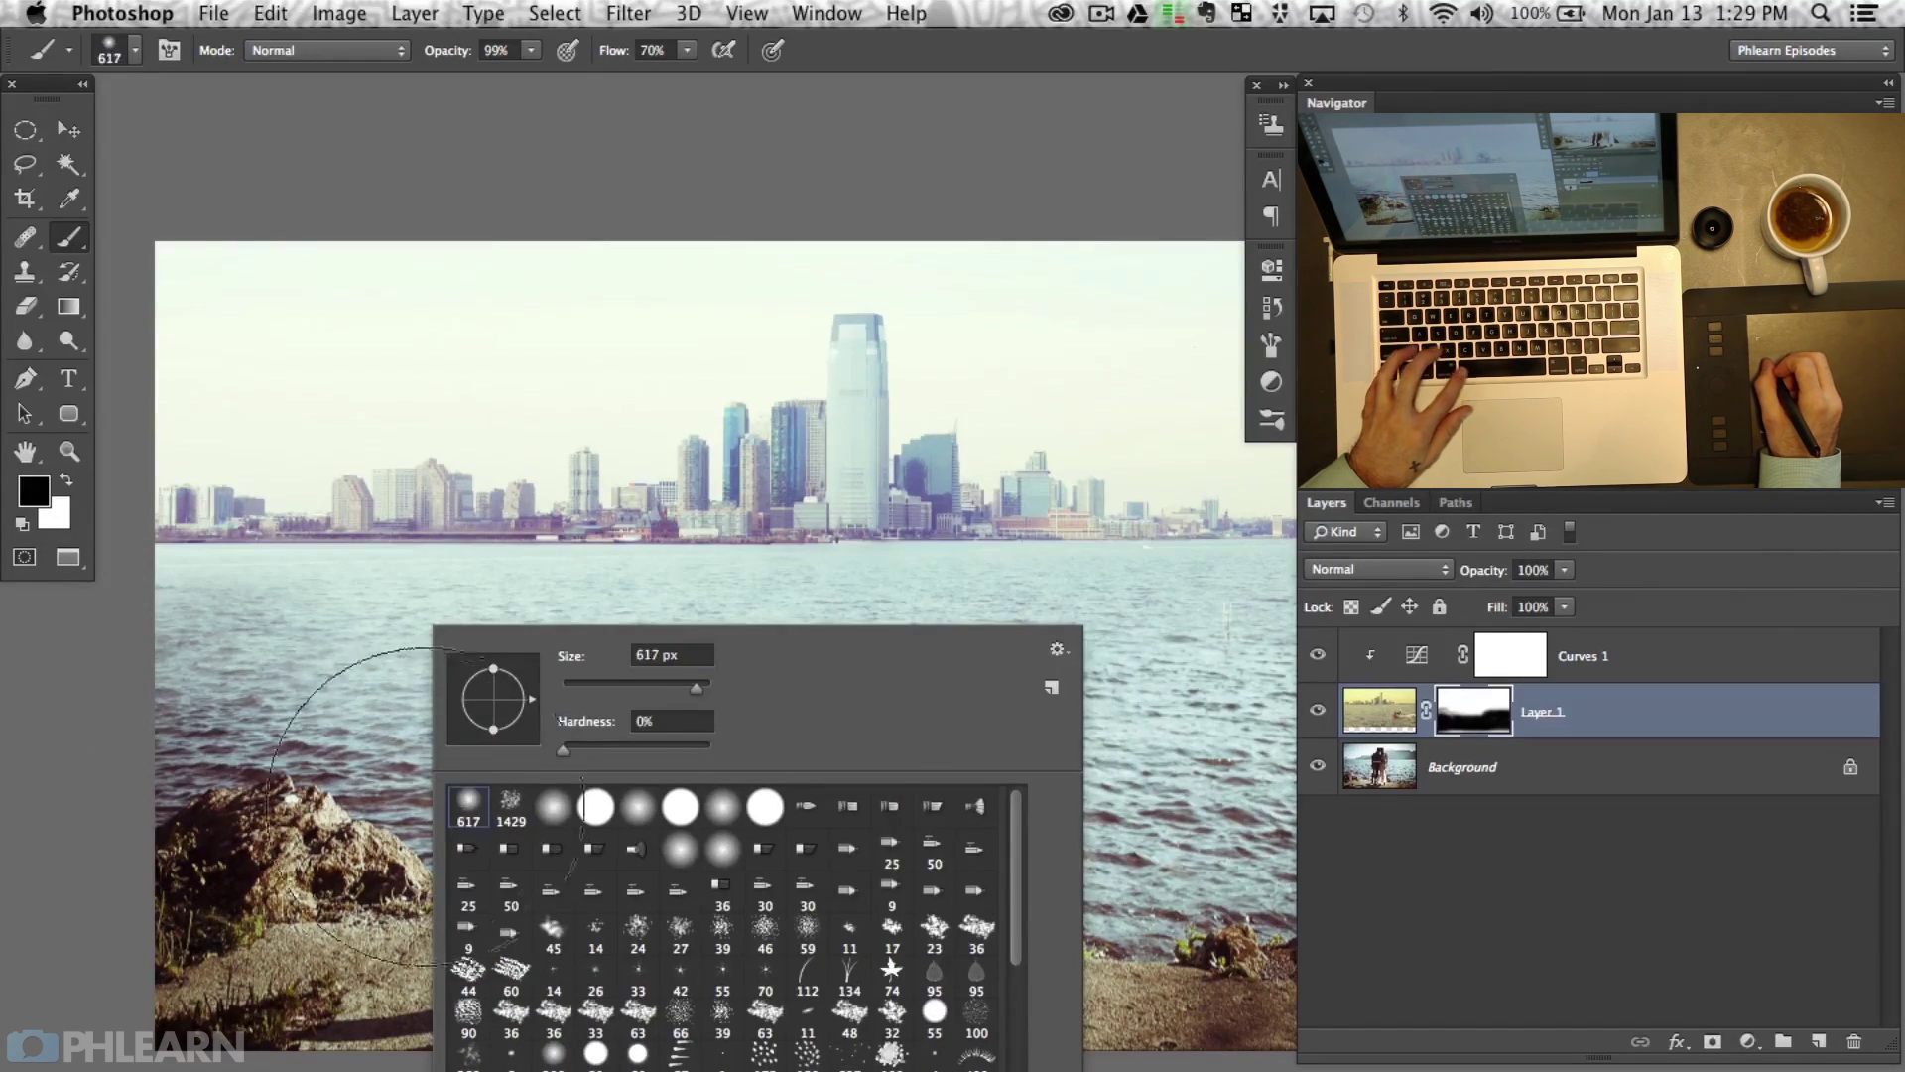
drag(332, 645, 357, 647)
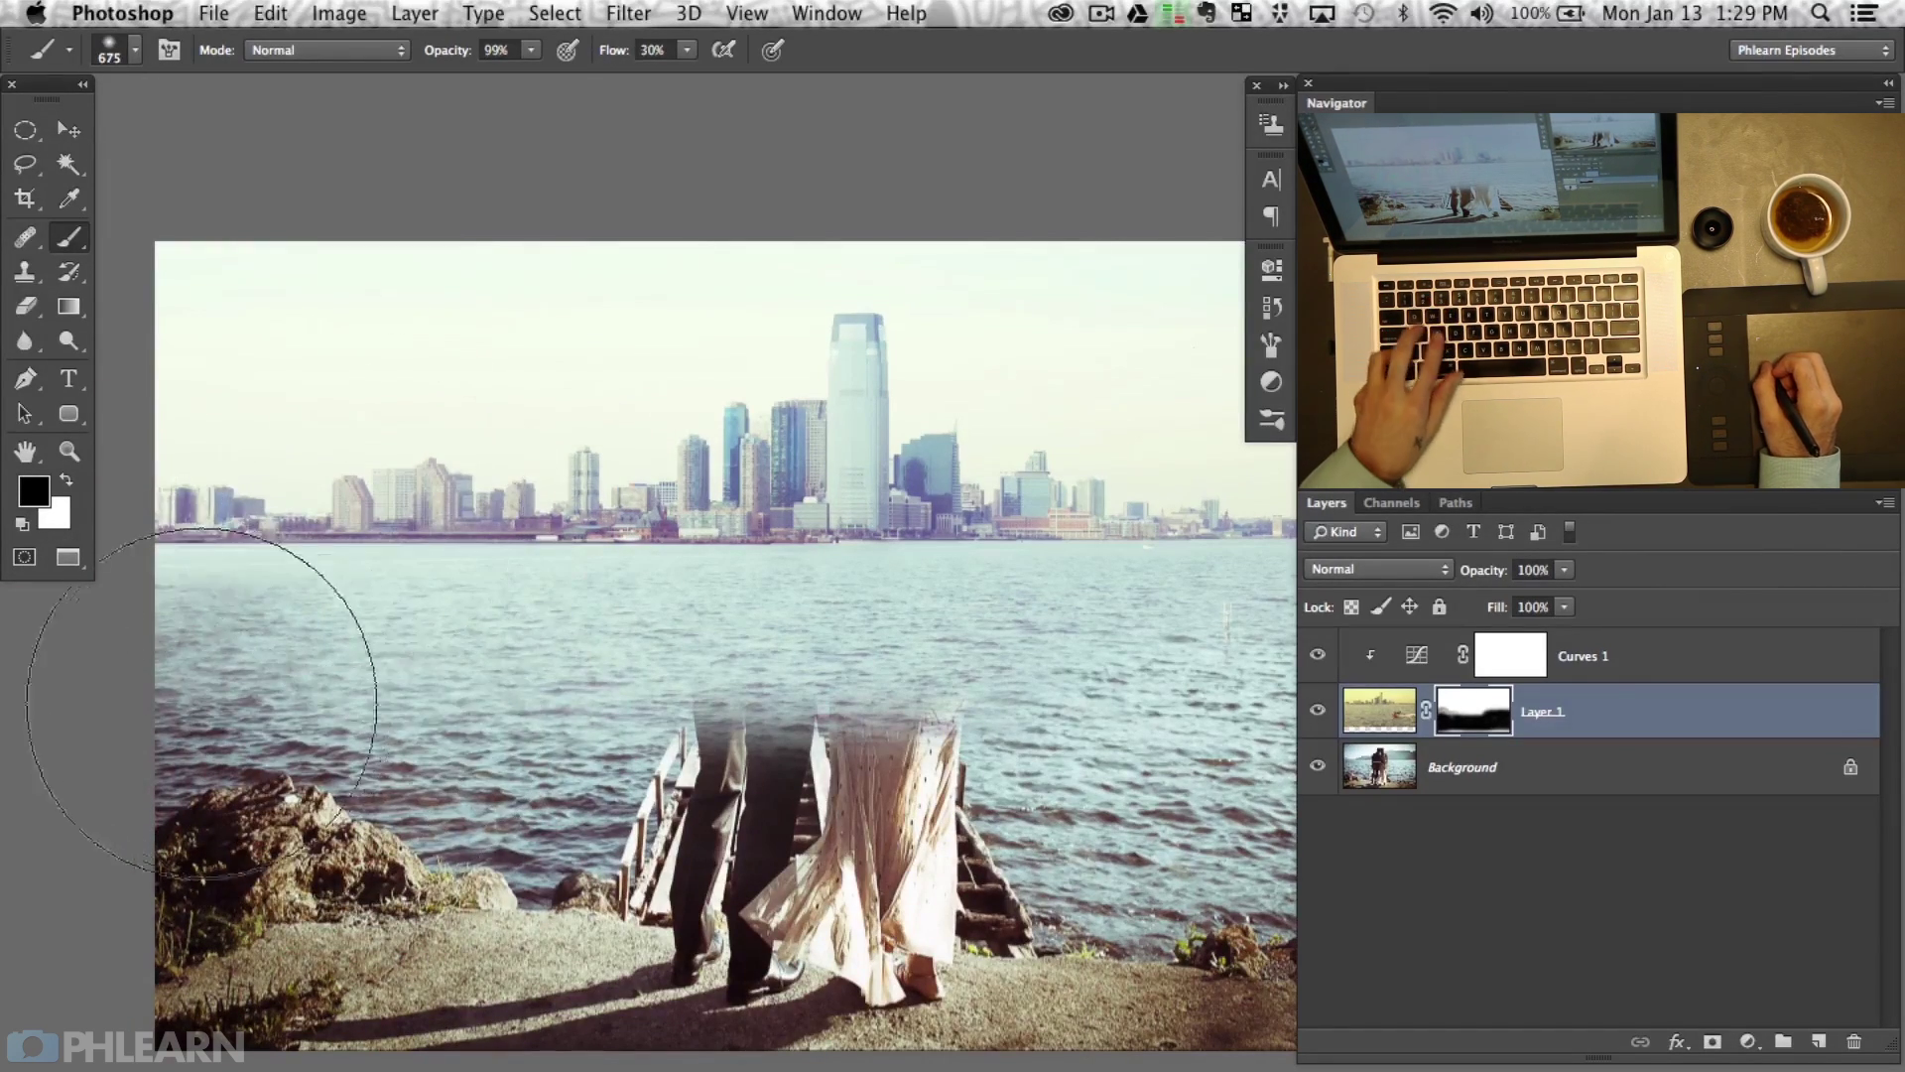
key(shift+3)
drag(851, 711, 855, 811)
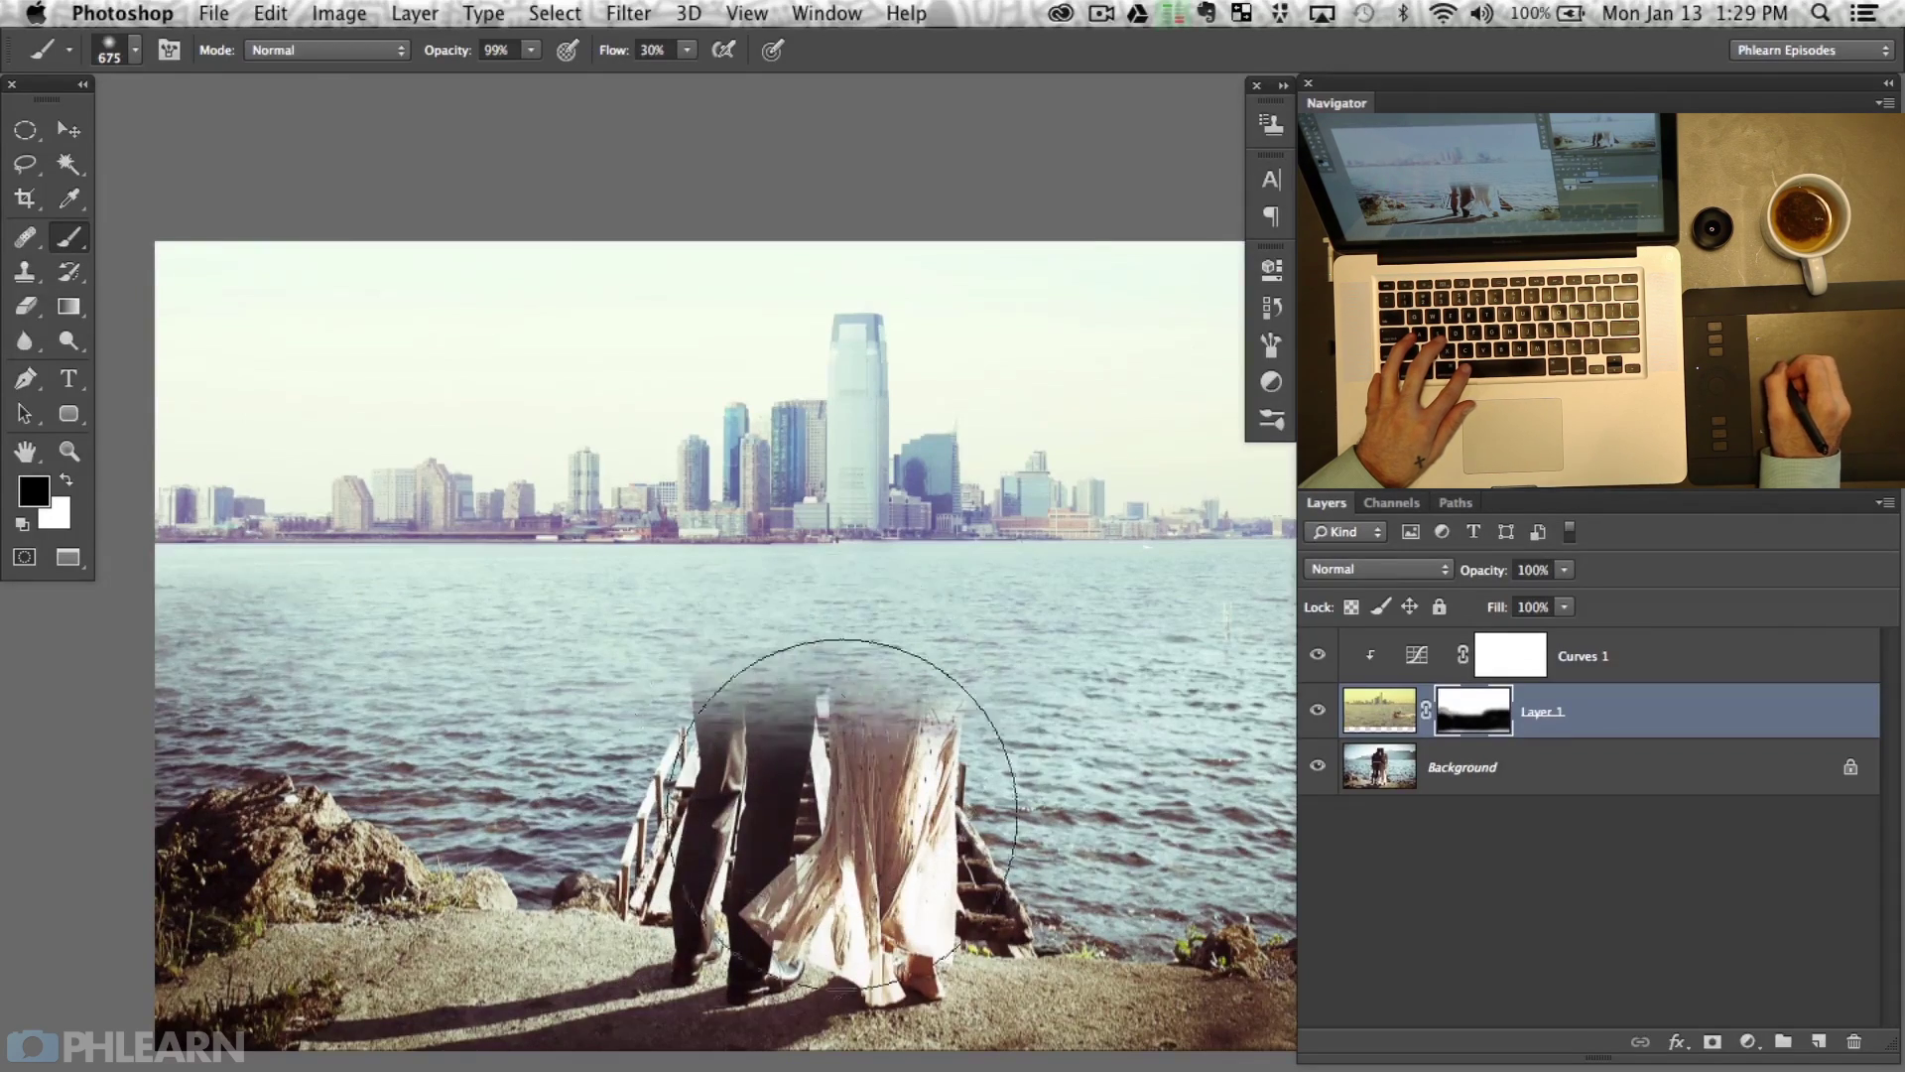
drag(1036, 774, 734, 747)
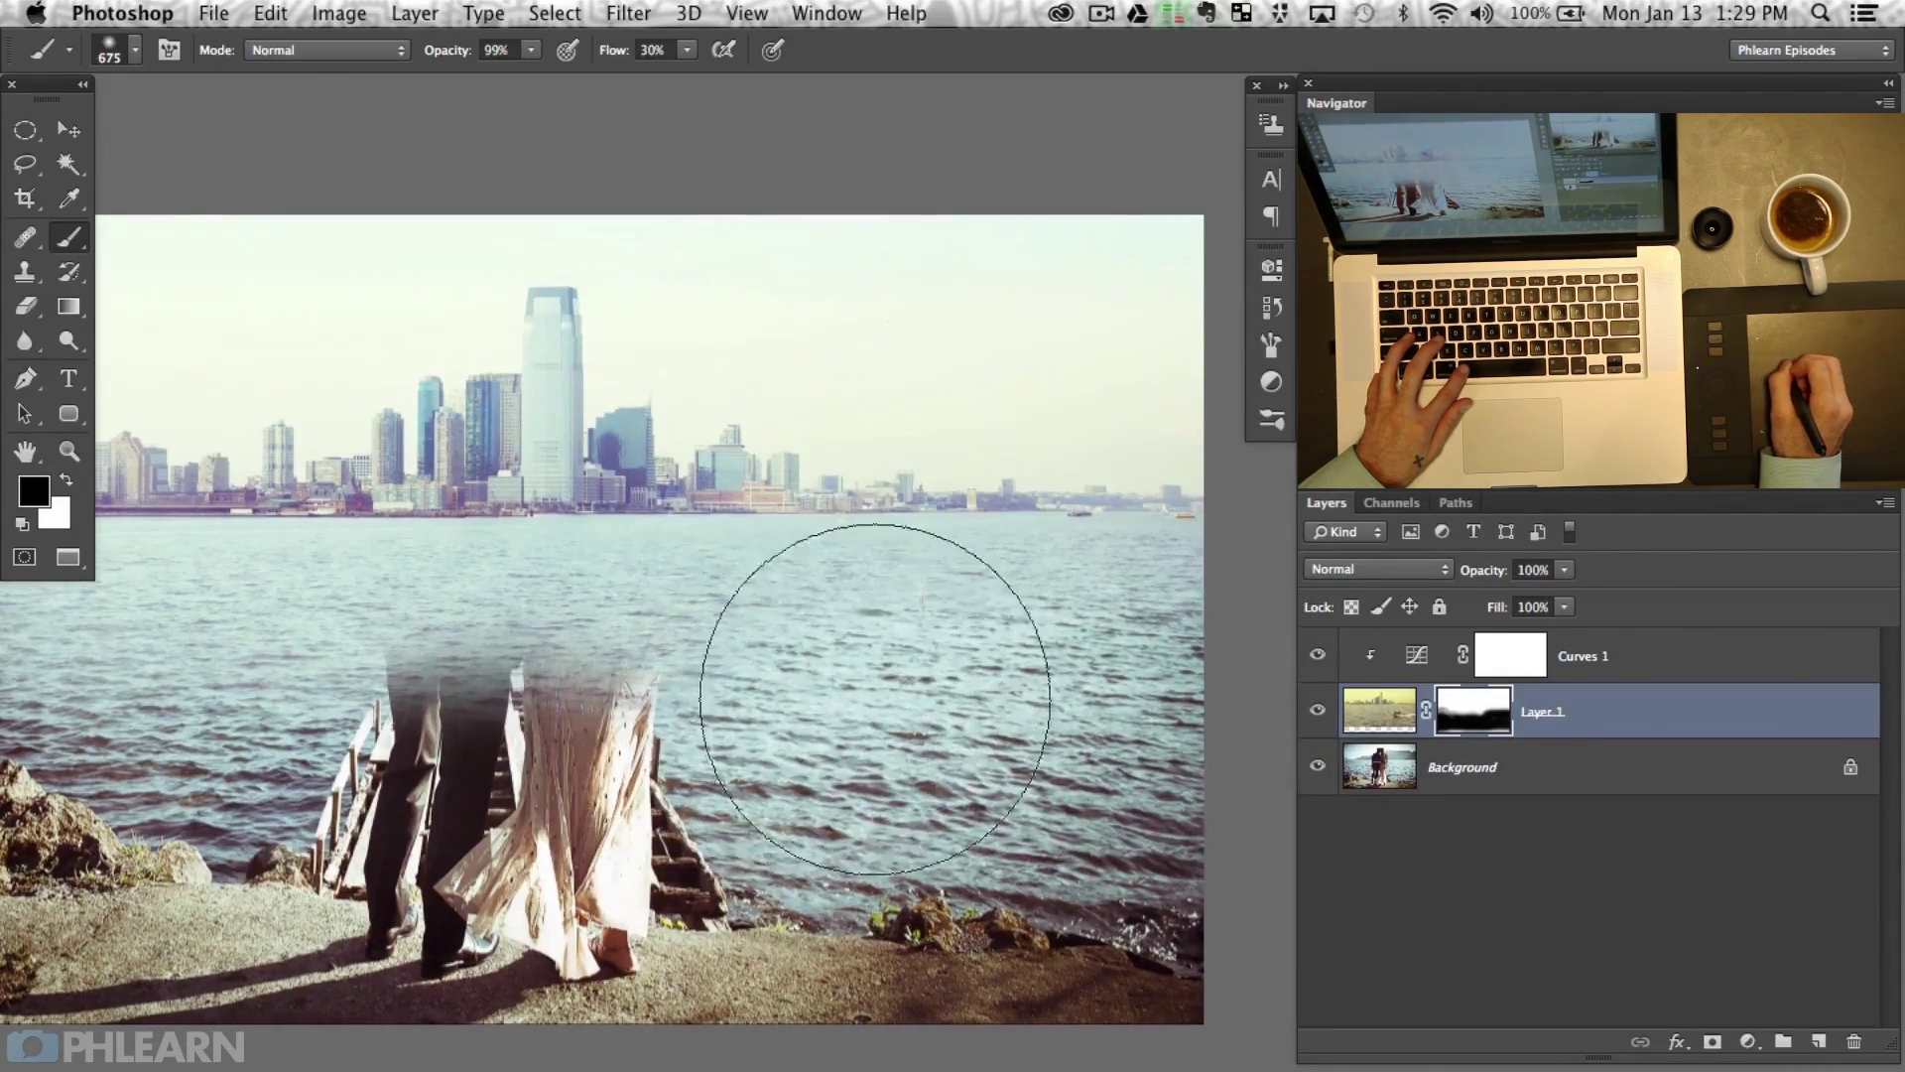
Uncover the couple's bodies and heads by painting black on the skyline layer's mask with a 94 px brush at 70% flow.
scroll(786, 762, left, 5)
drag(787, 762, 724, 777)
mouse_move(756, 667)
mouse_down()
mouse_move(645, 632)
mouse_move(666, 741)
mouse_move(702, 669)
mouse_move(716, 466)
mouse_move(782, 545)
mouse_move(794, 501)
mouse_move(688, 339)
mouse_move(630, 502)
mouse_move(607, 462)
mouse_move(597, 492)
mouse_move(593, 709)
mouse_move(589, 668)
mouse_up()
key(shift+7)
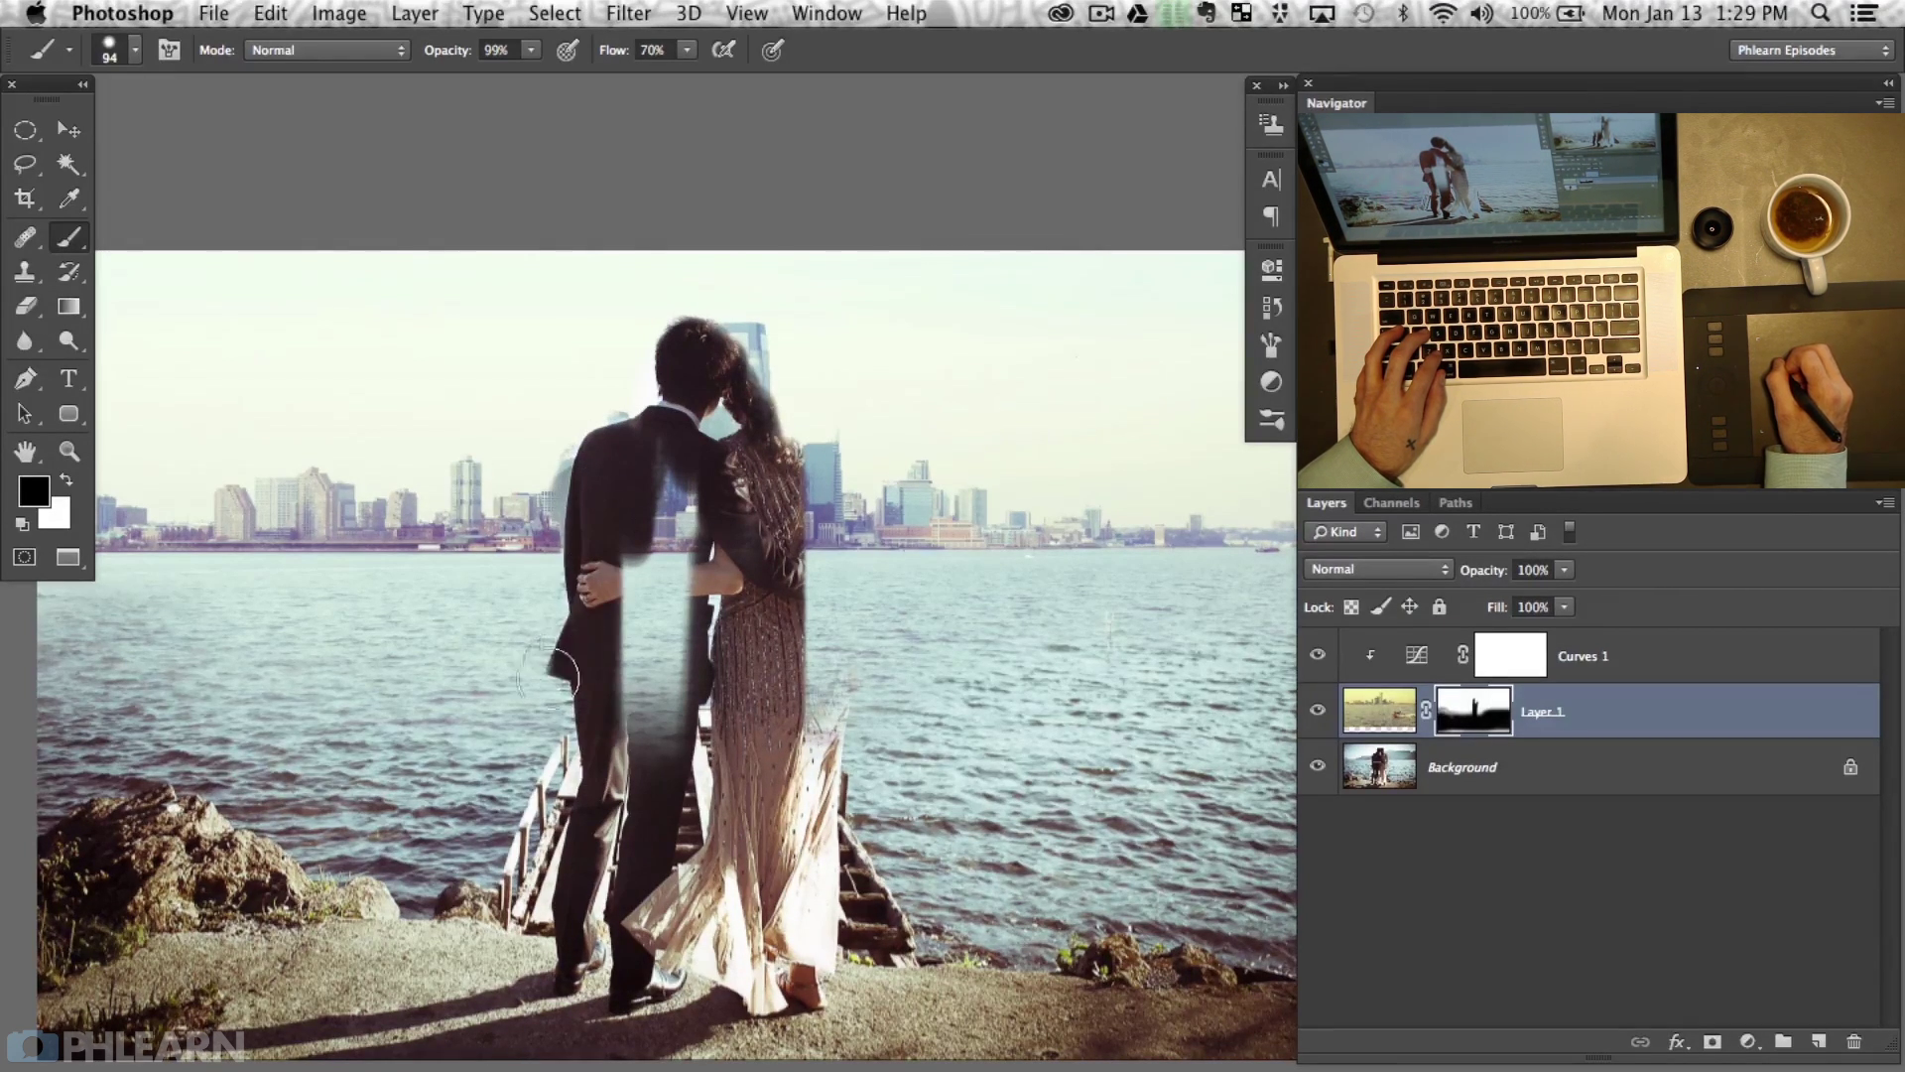
mouse_move(634, 595)
mouse_down()
mouse_move(646, 476)
mouse_move(660, 709)
mouse_move(638, 484)
mouse_up()
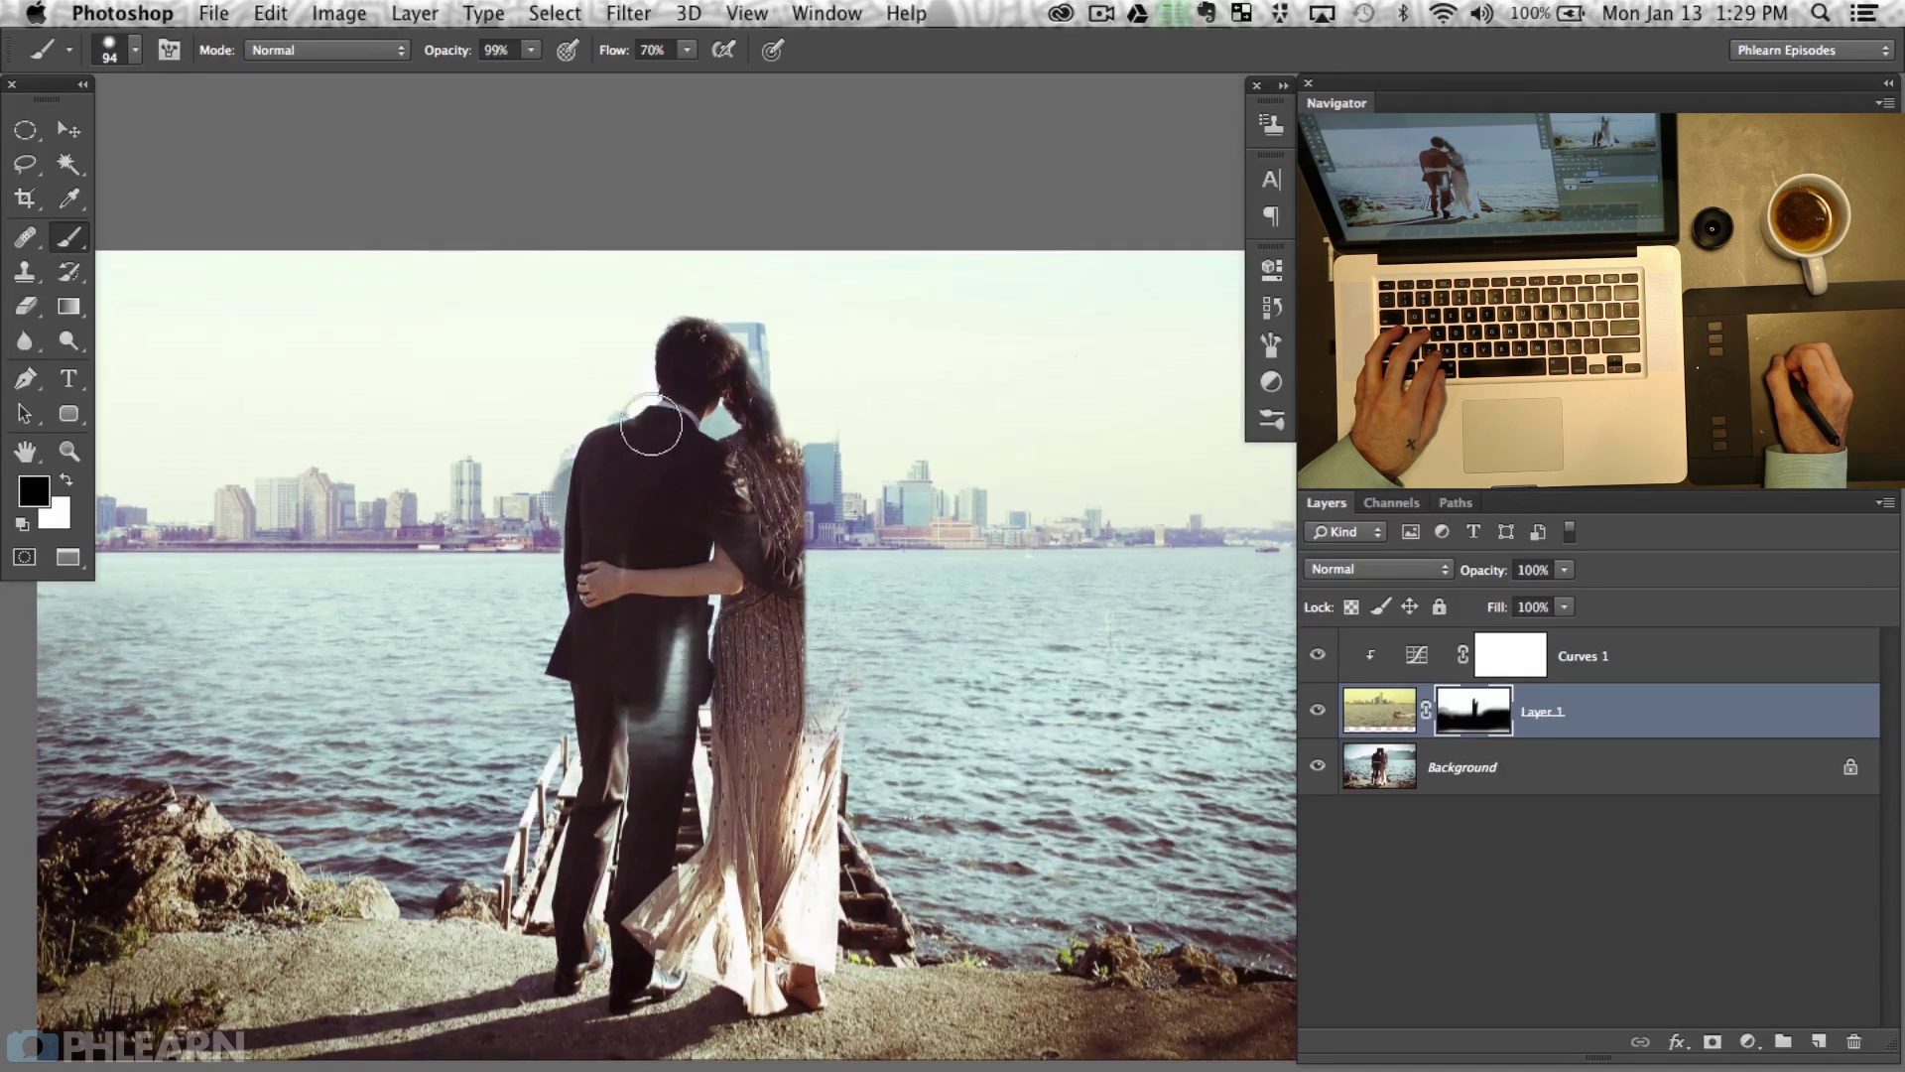
mouse_move(626, 607)
mouse_down()
mouse_move(650, 789)
mouse_move(679, 637)
mouse_move(806, 636)
mouse_move(833, 694)
mouse_move(829, 591)
mouse_move(854, 675)
mouse_up()
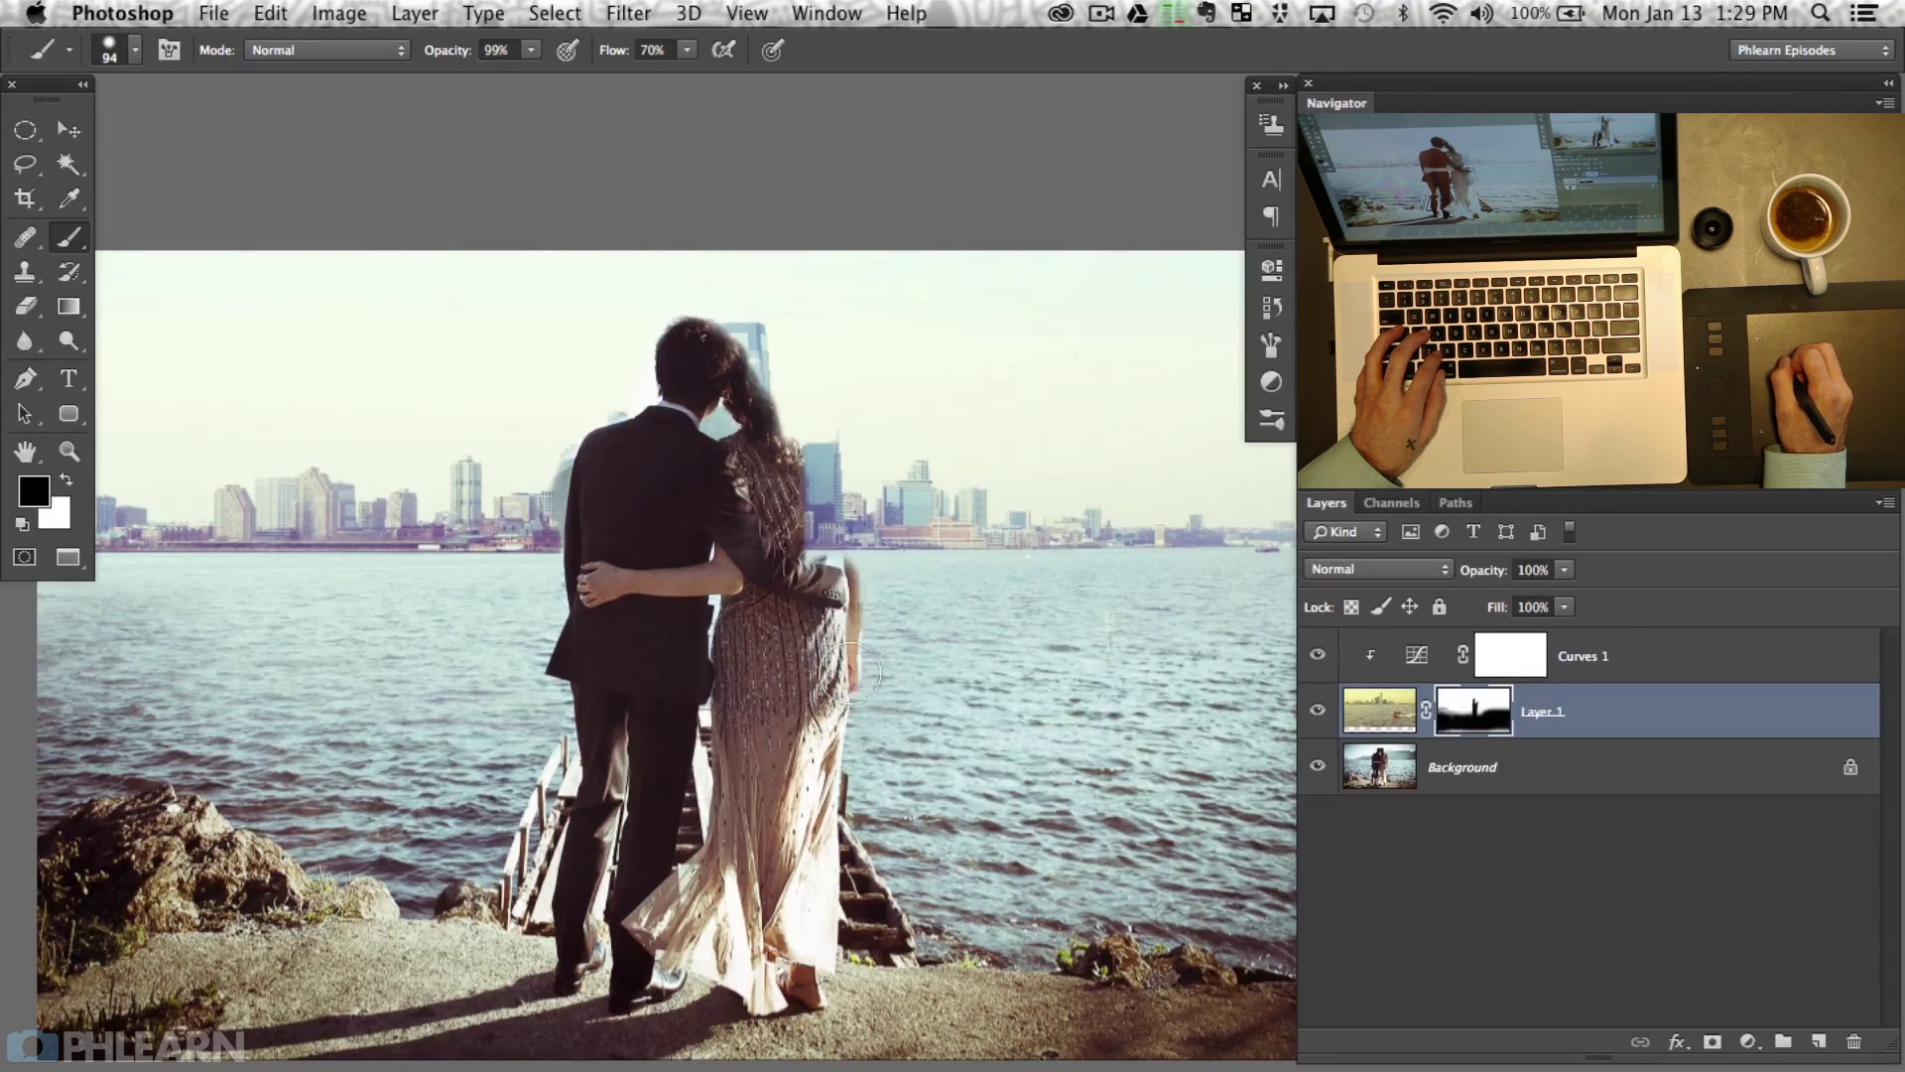
mouse_move(834, 572)
mouse_down()
mouse_move(799, 427)
mouse_move(735, 372)
mouse_move(752, 356)
mouse_move(741, 330)
mouse_up()
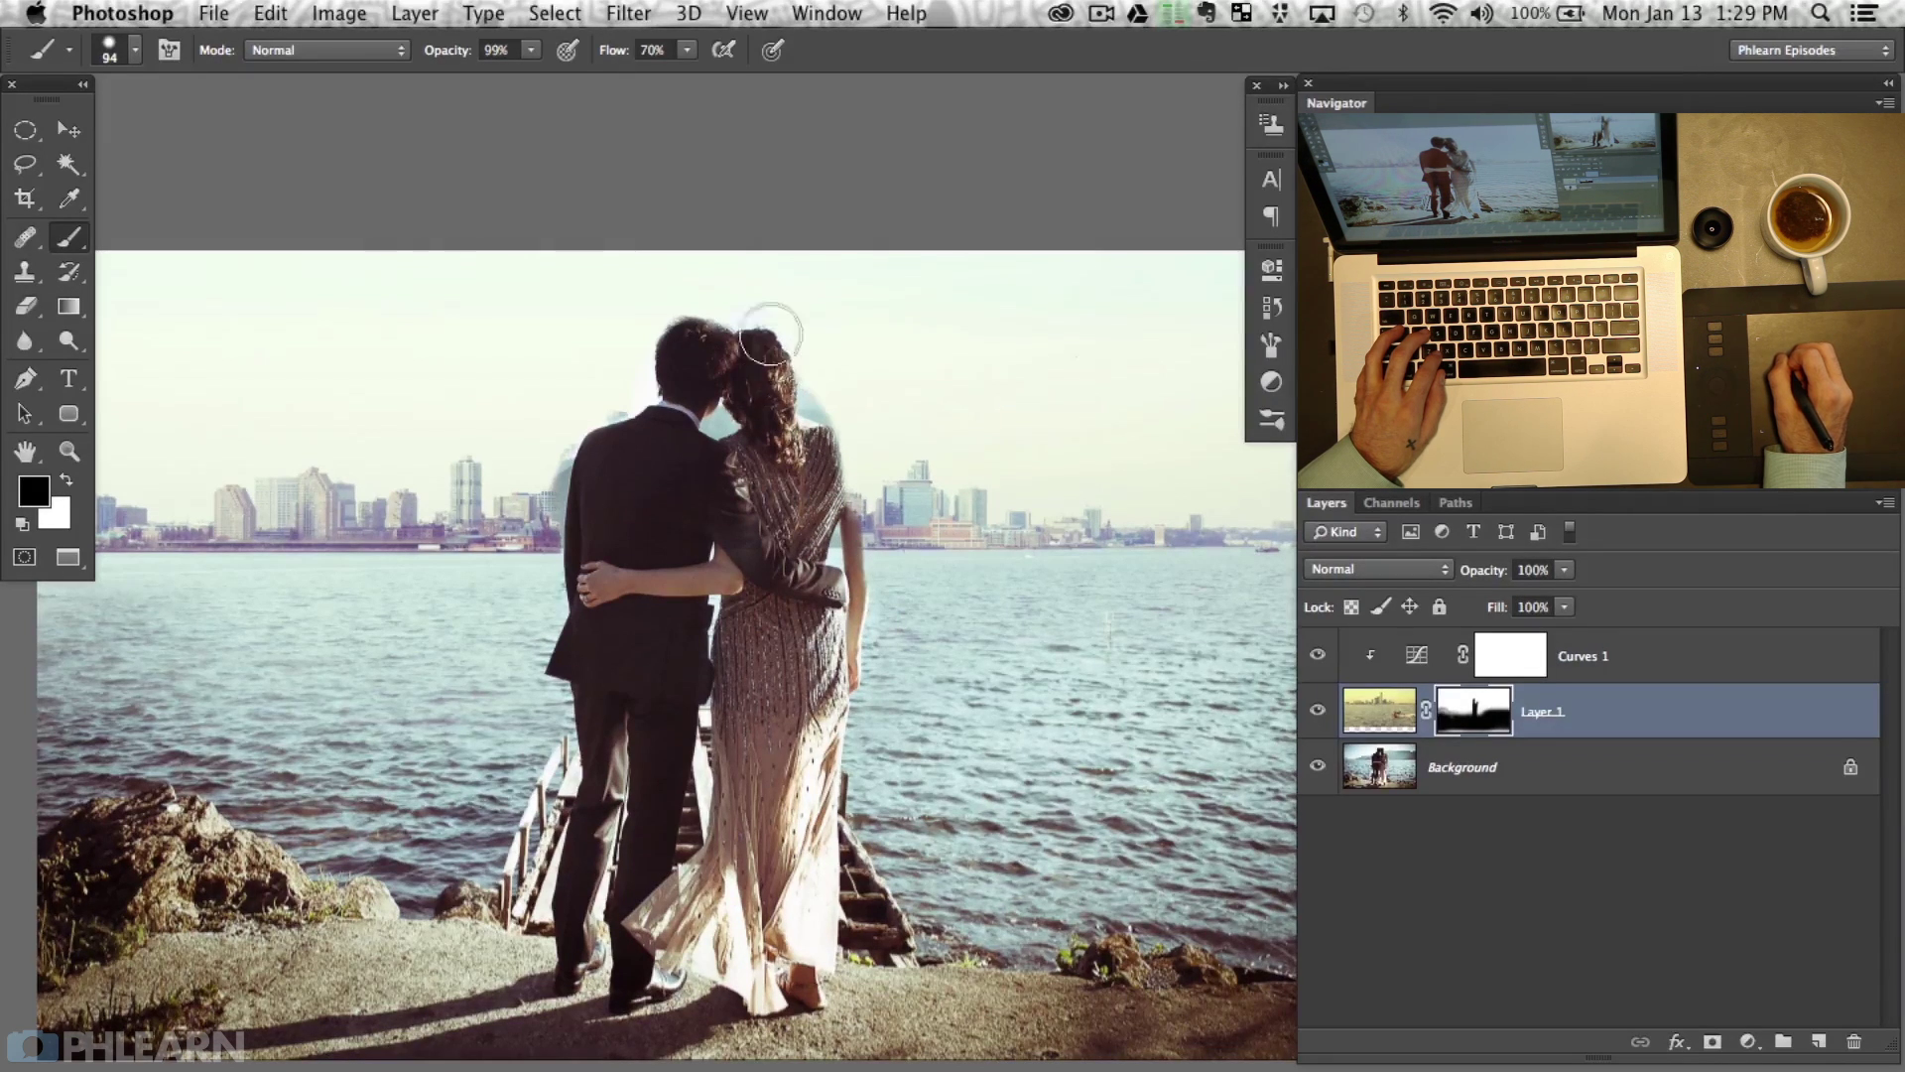
drag(835, 496, 836, 459)
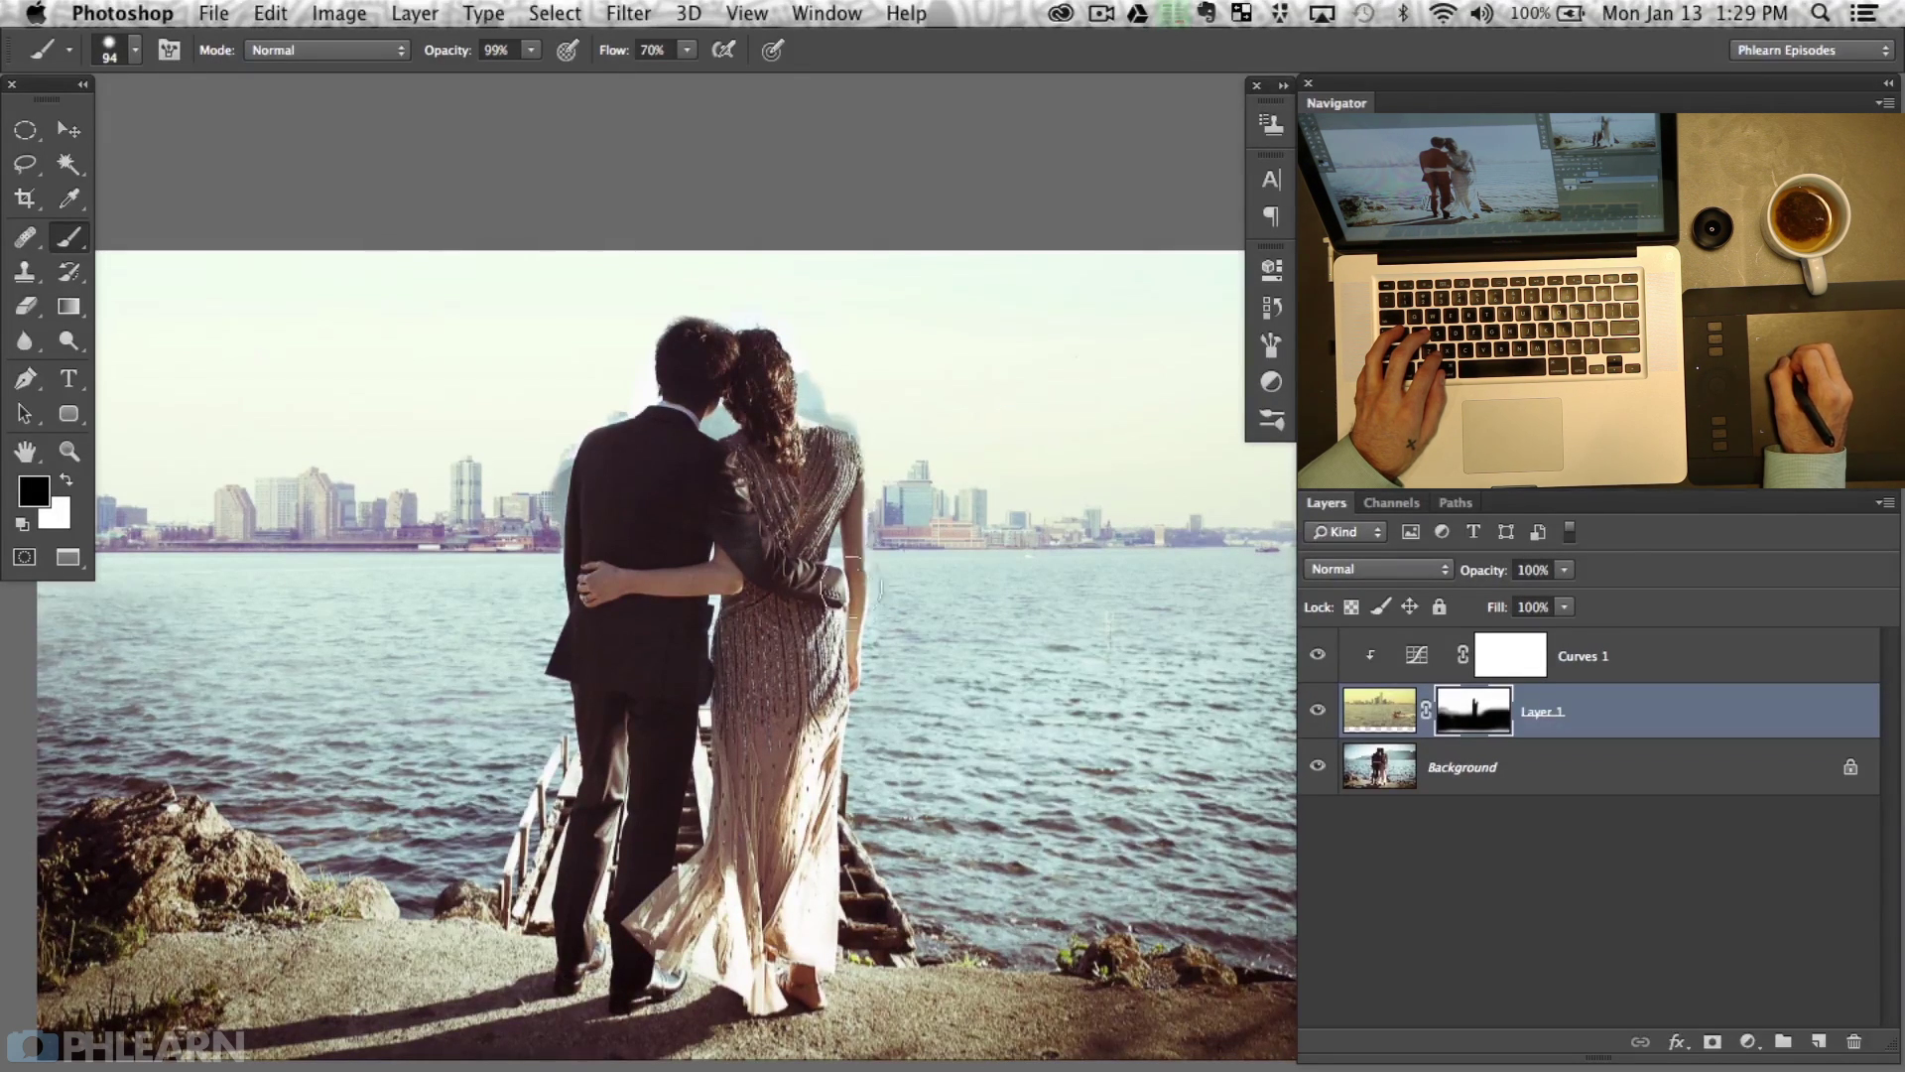
Restore the skyline beside the woman's upper arm by painting white on the mask with a 23 px brush.
key(super+plus)
key(super+plus)
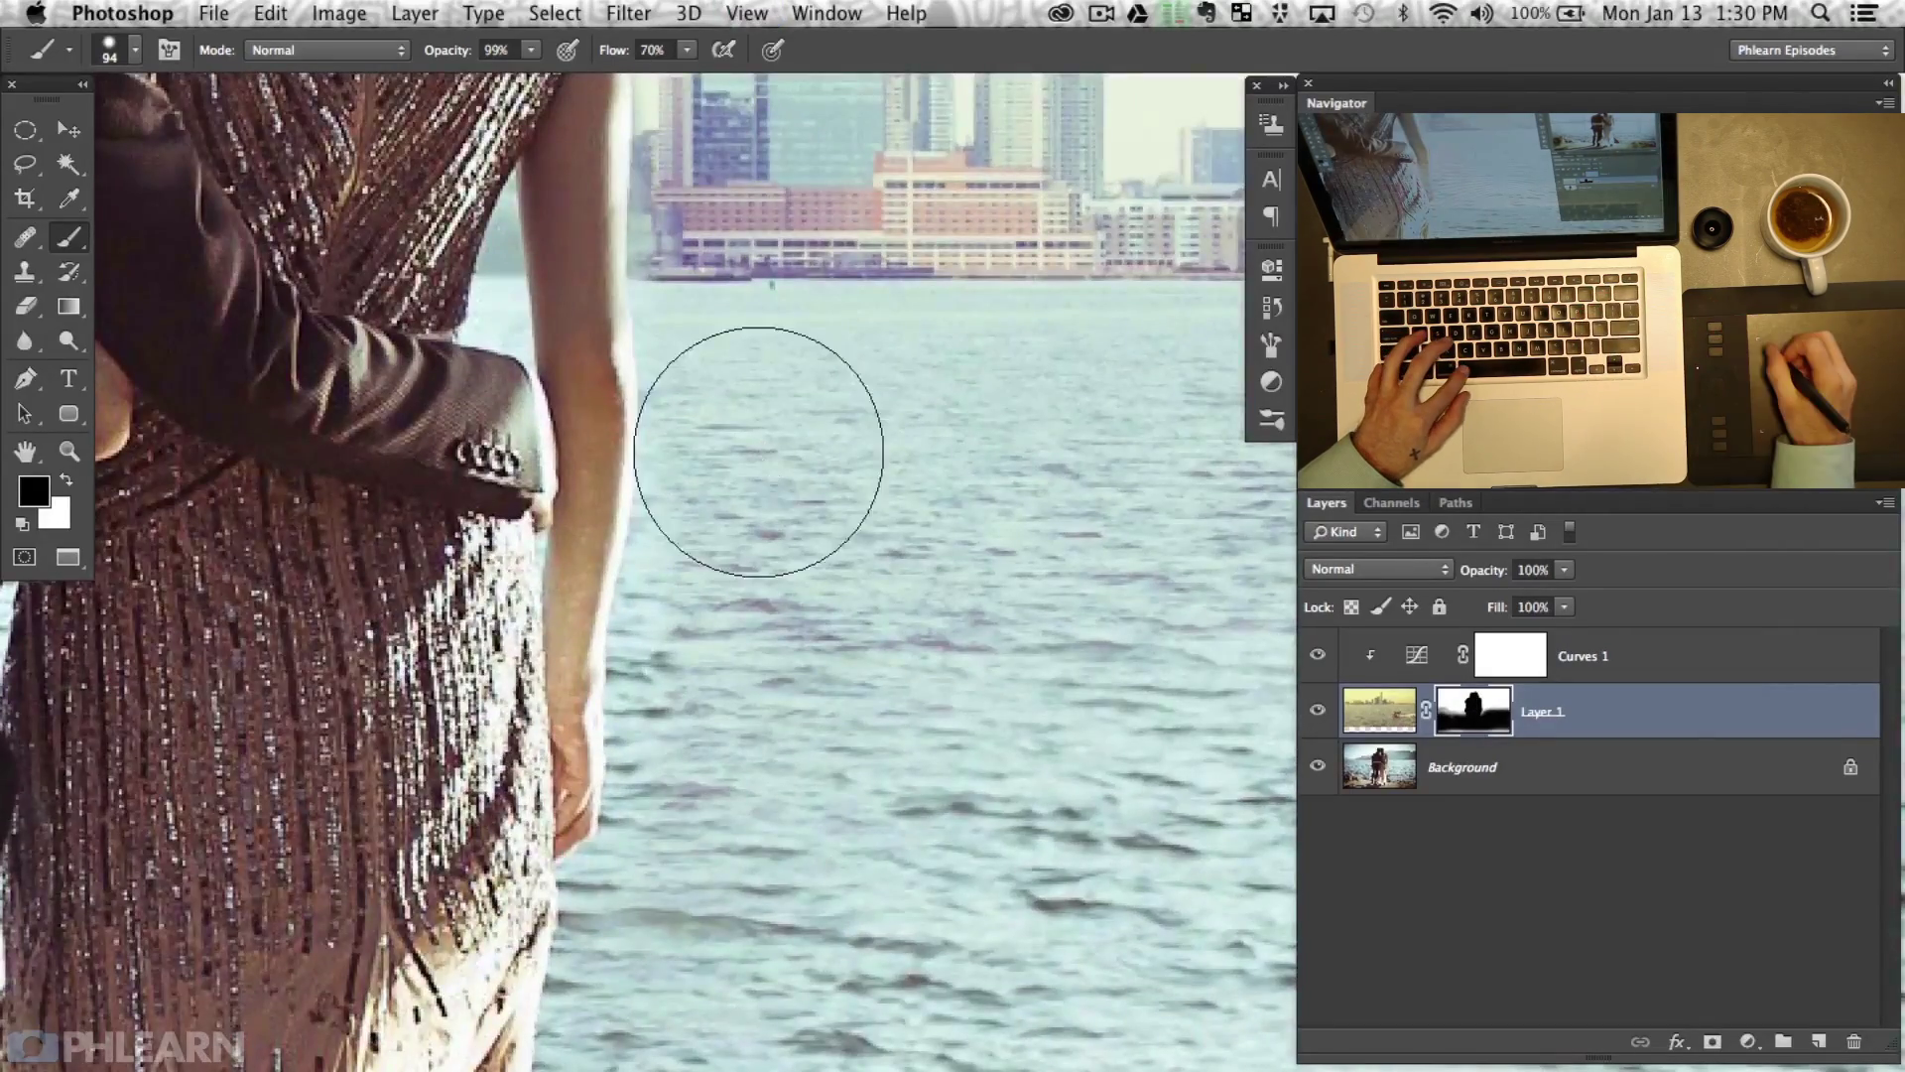
drag(776, 481, 933, 893)
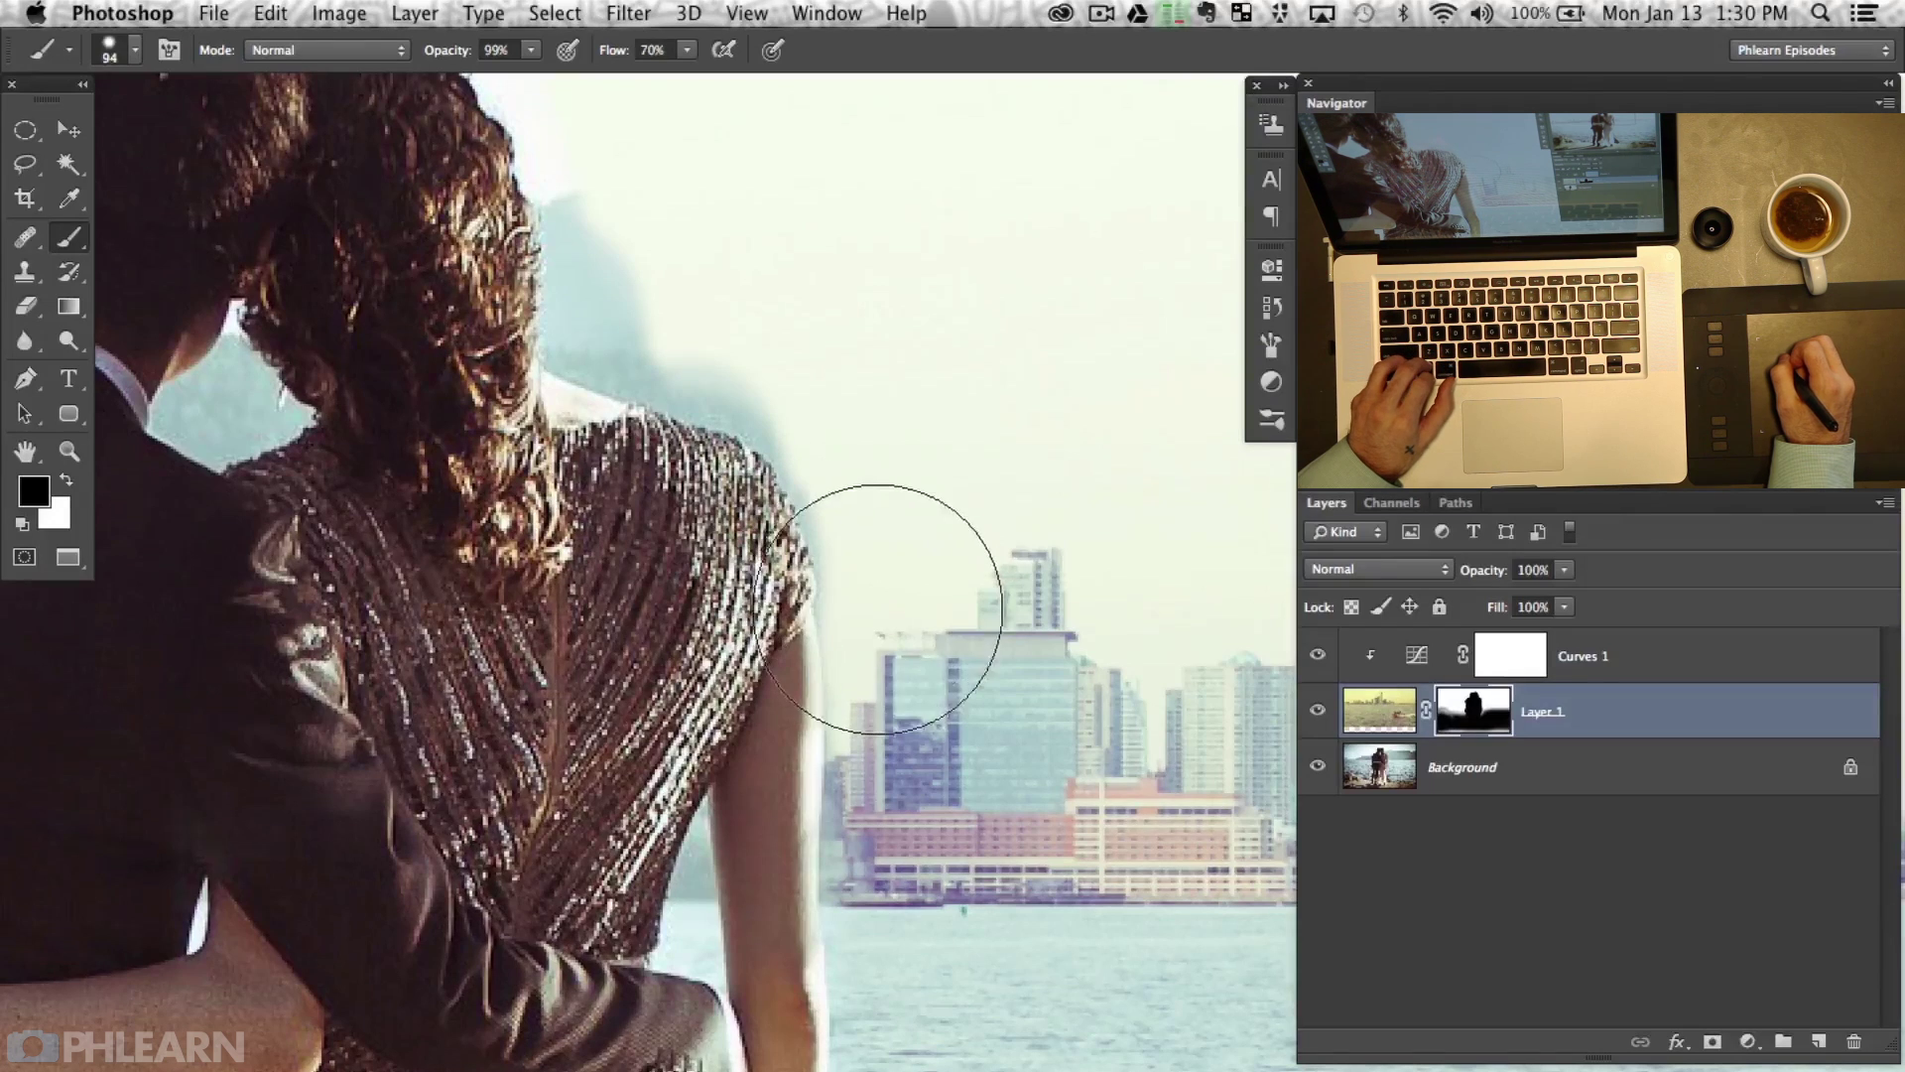
drag(878, 608, 844, 609)
key(x)
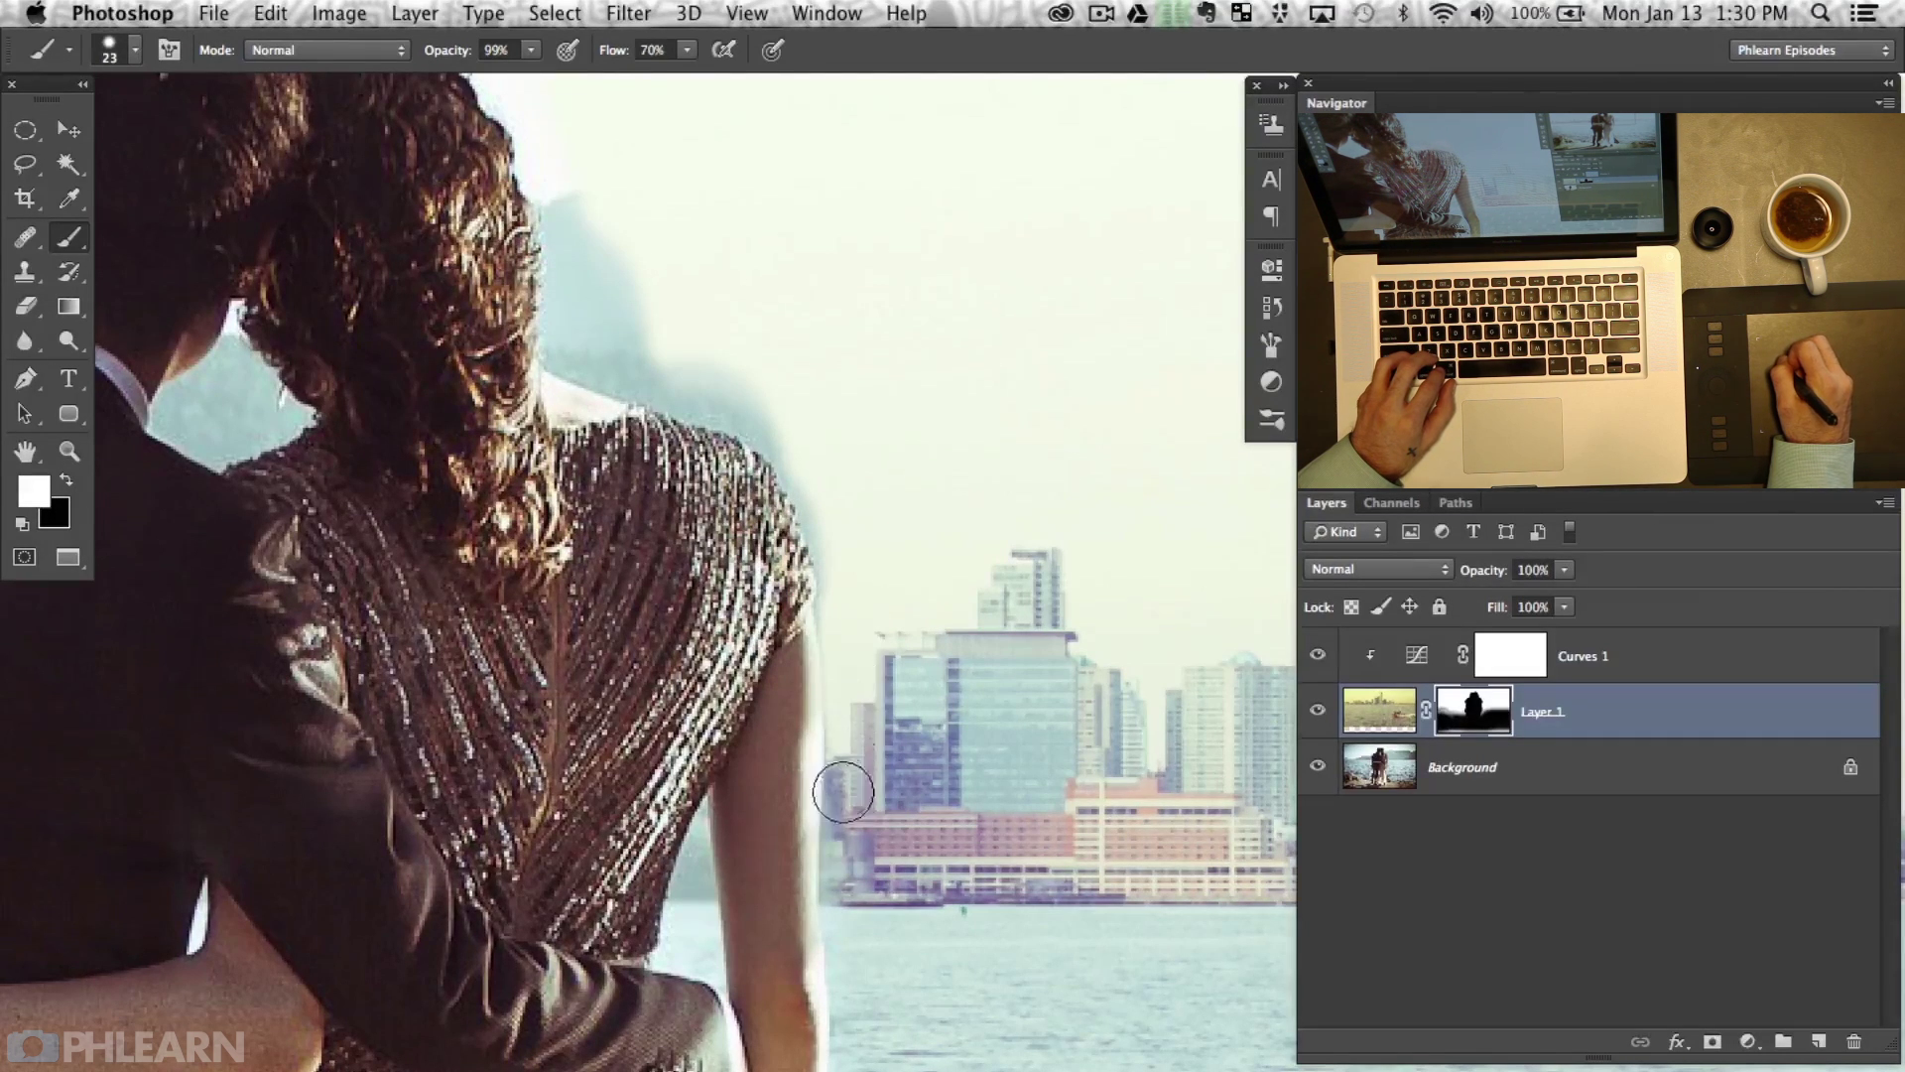
Restore the skyline layer above the woman's shoulder and beside her hair by painting white on its mask with a 13 px brush at 80% flow.
mouse_move(893, 562)
mouse_down()
mouse_move(932, 703)
mouse_move(936, 685)
mouse_up()
mouse_move(895, 711)
mouse_down()
mouse_move(865, 703)
mouse_move(866, 660)
mouse_up()
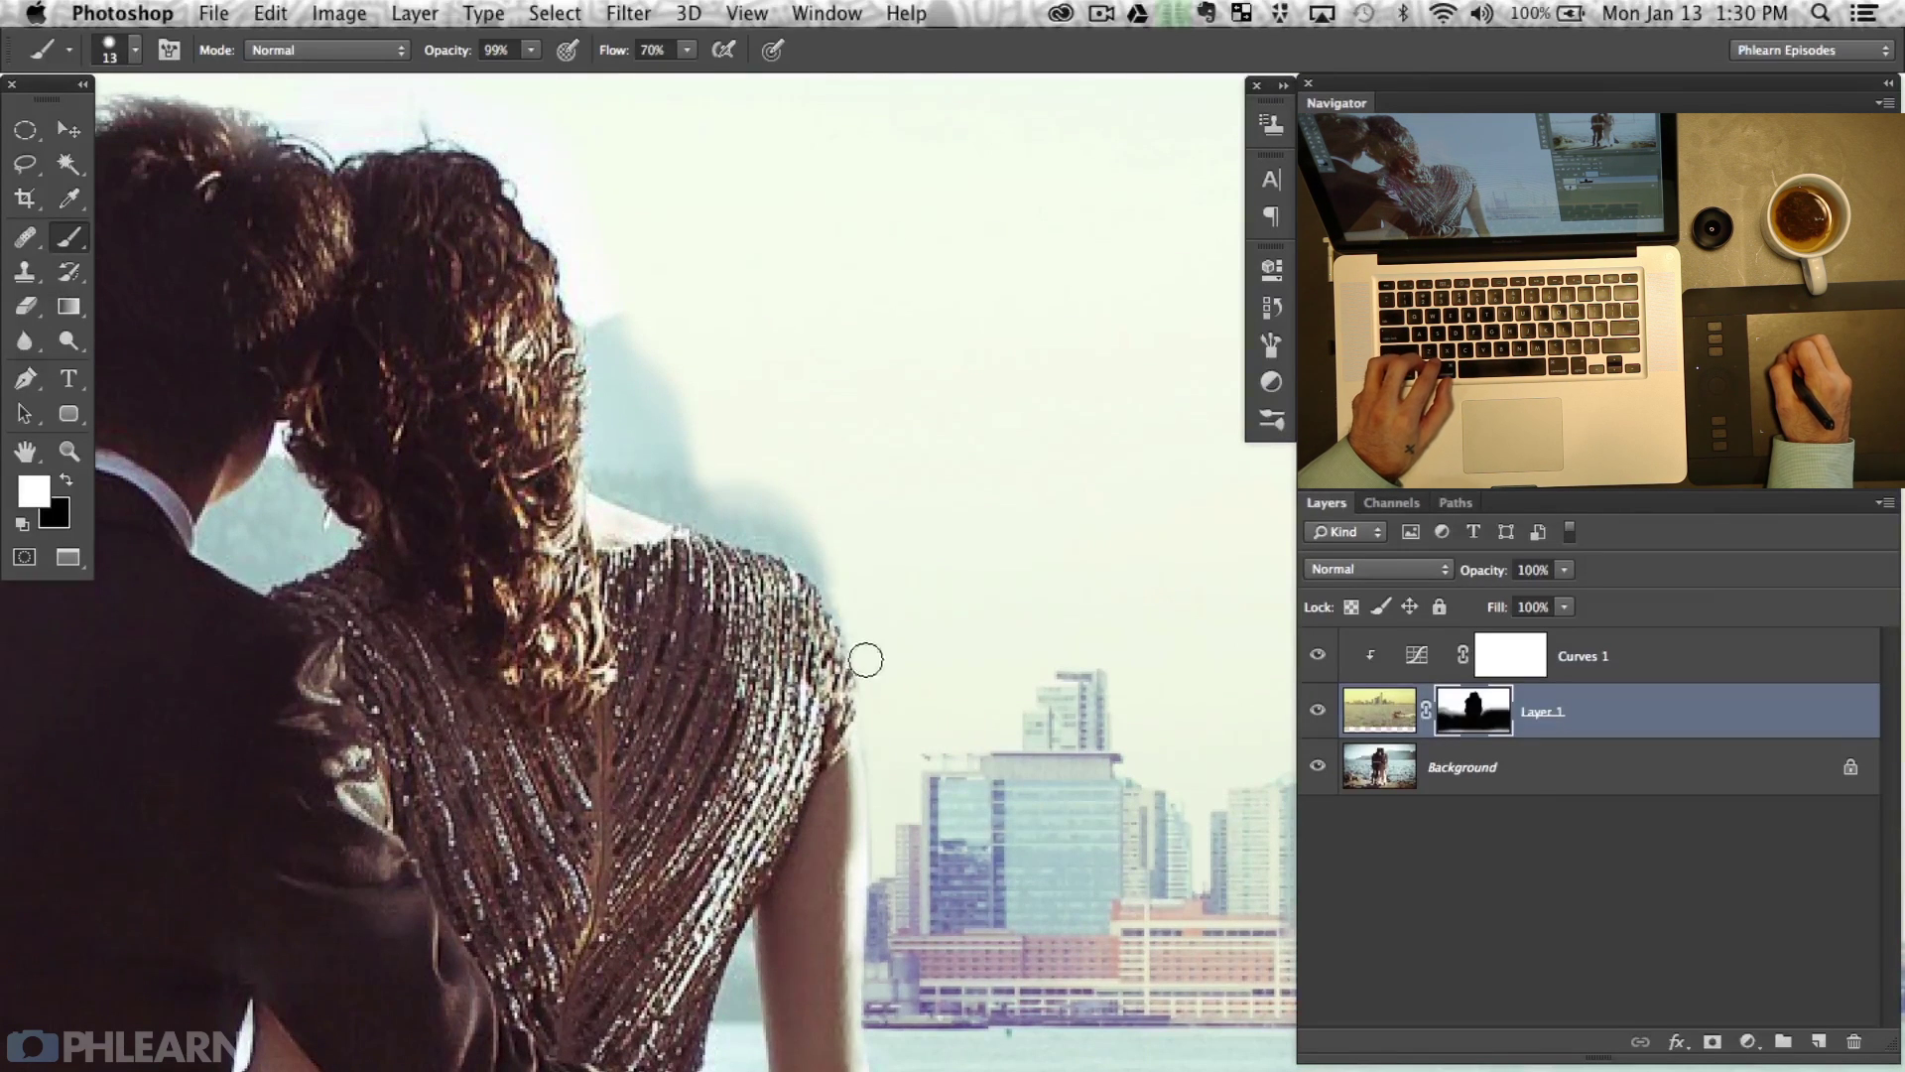
key(shift+8)
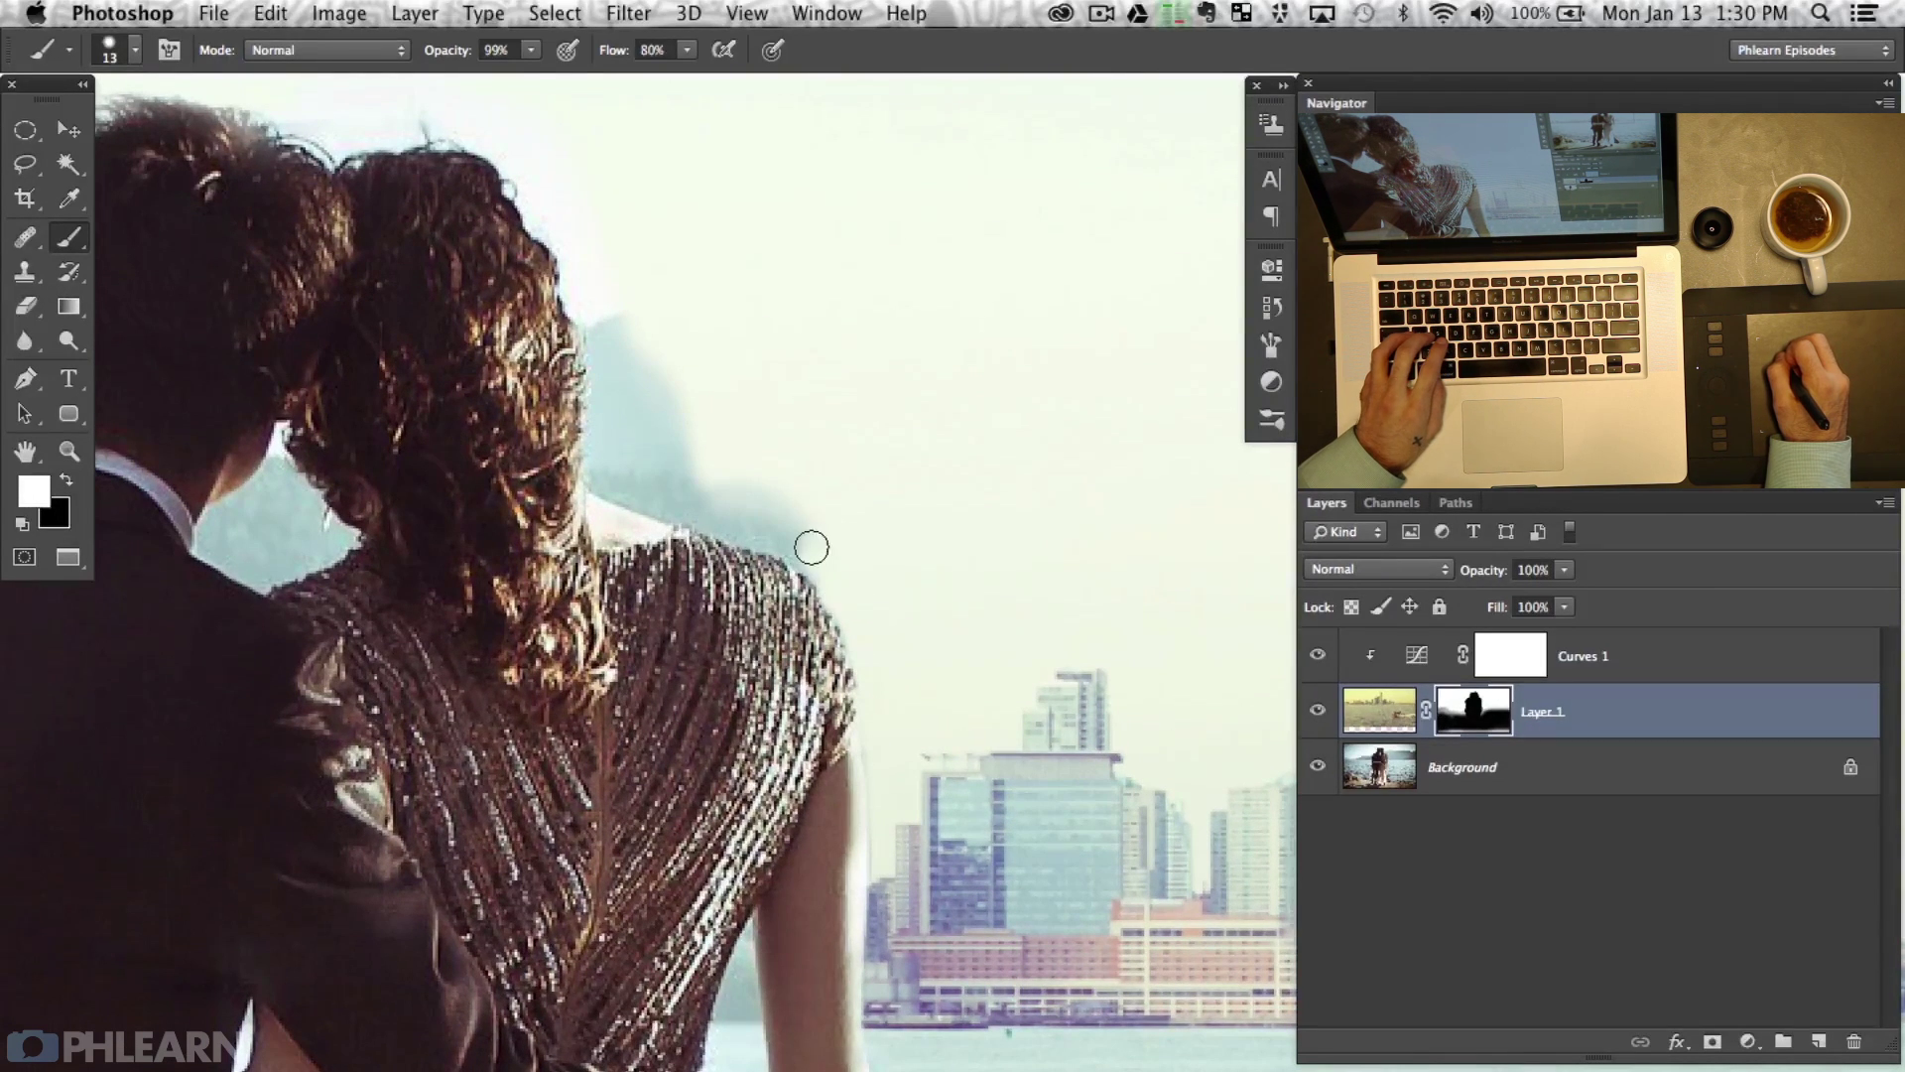
drag(824, 570, 691, 503)
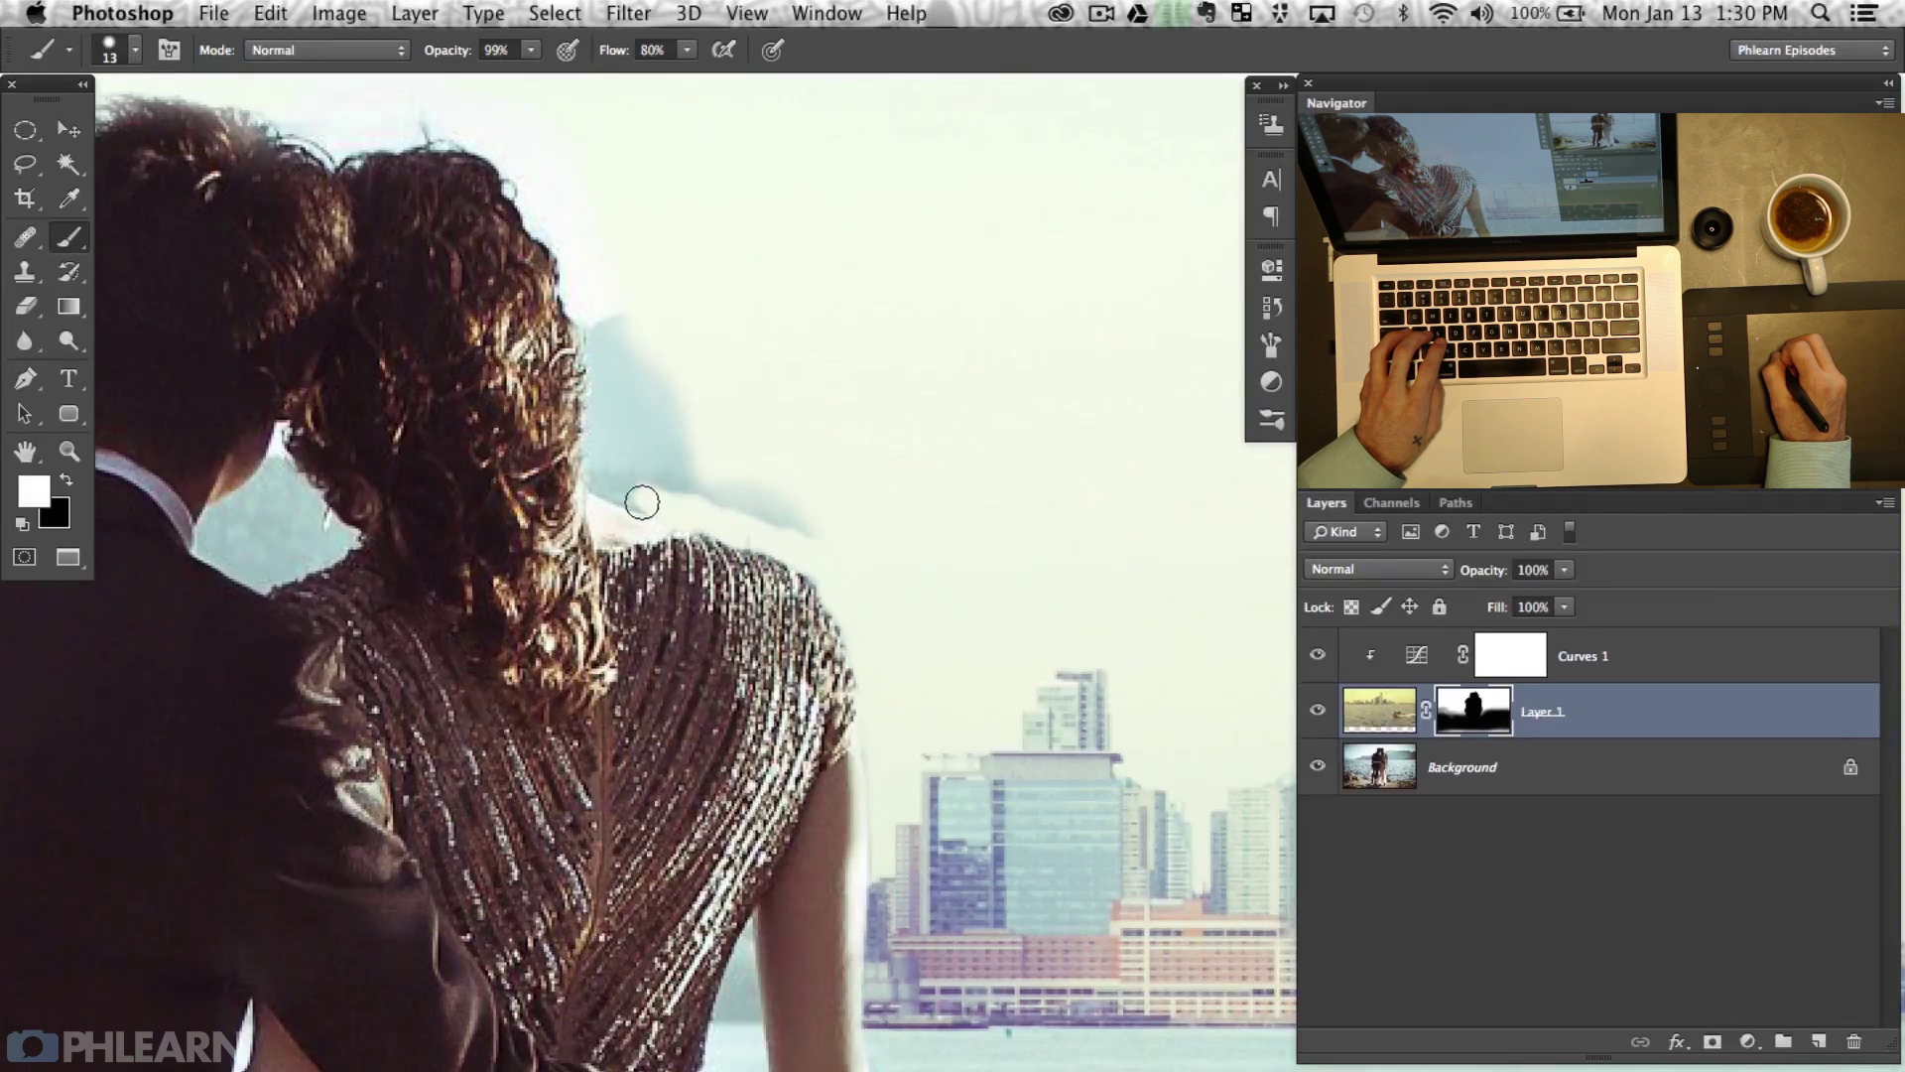
drag(594, 457, 600, 449)
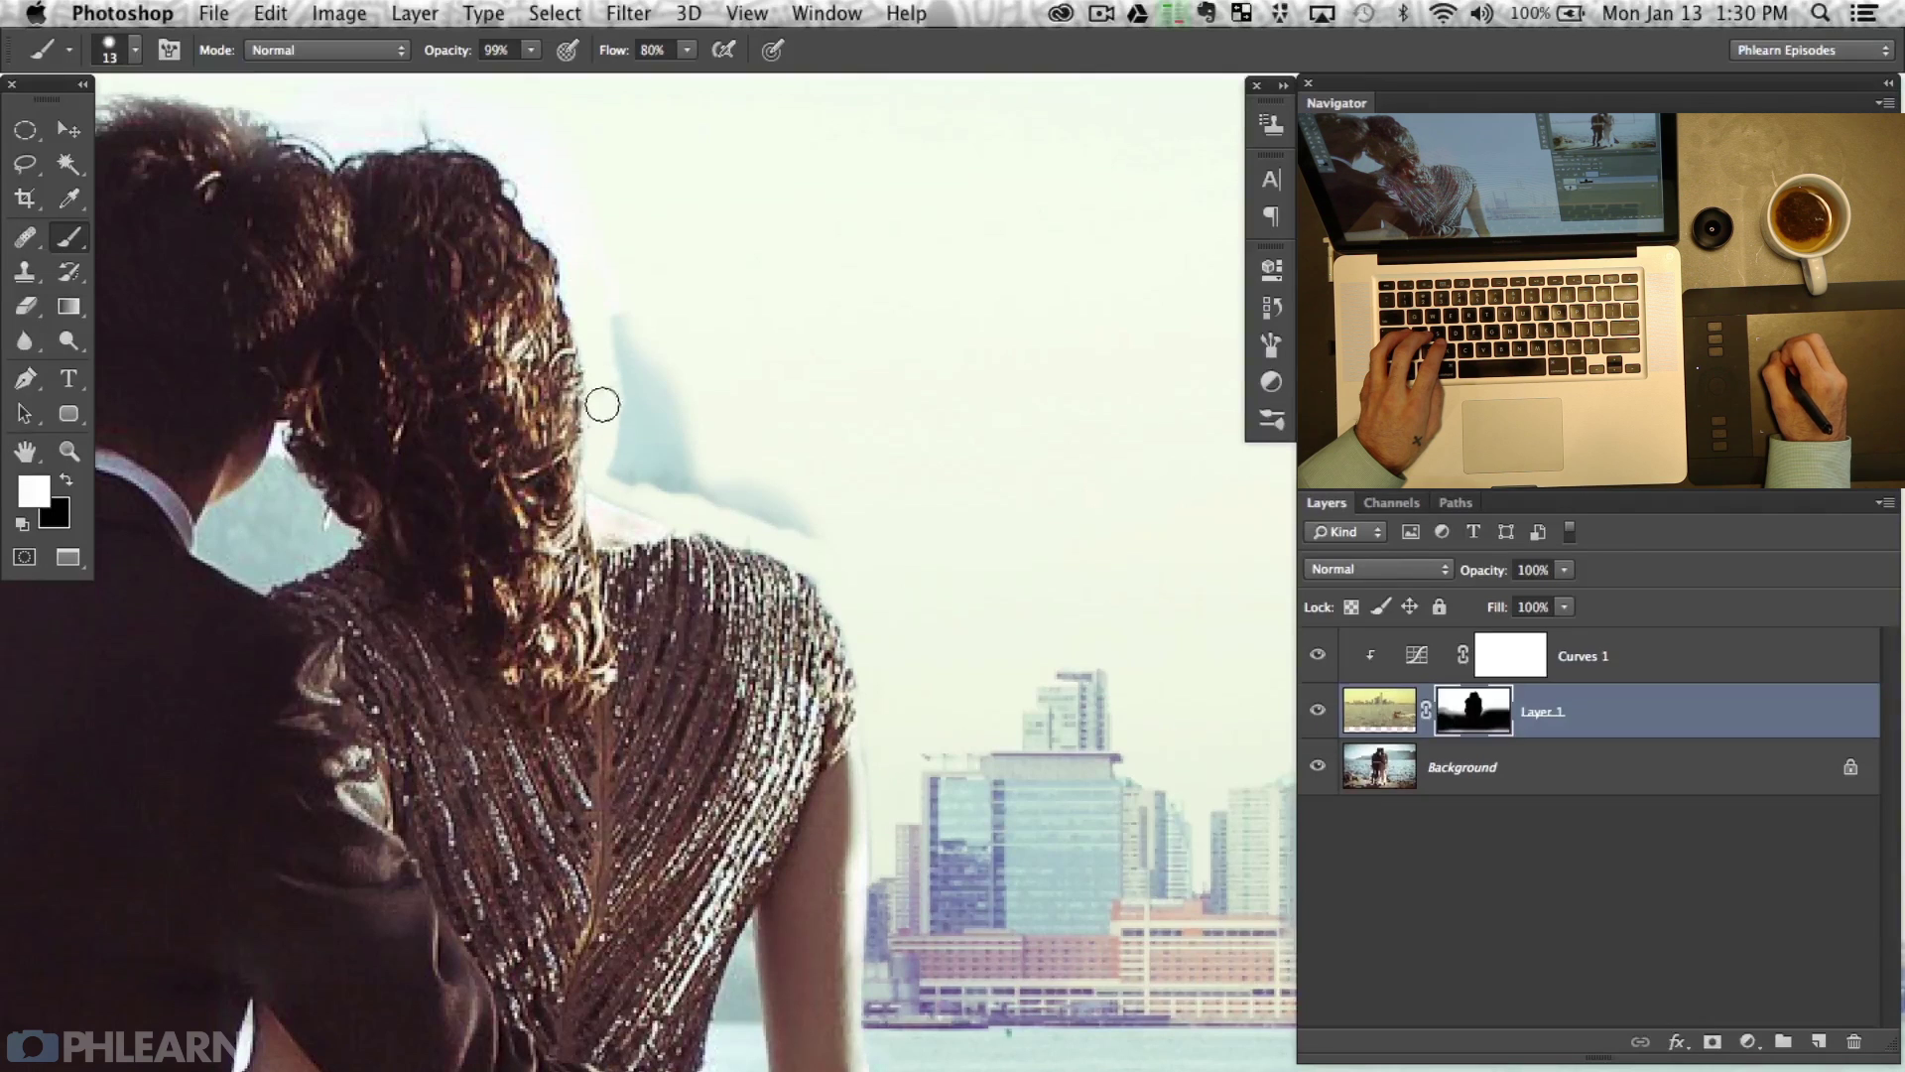
Restore the sky around the tops of the couple's heads by painting white on the skyline layer's mask with a 24 px brush.
mouse_move(611, 356)
mouse_down()
mouse_move(629, 355)
mouse_move(663, 483)
mouse_move(647, 383)
mouse_move(645, 432)
mouse_move(872, 577)
mouse_up()
key(space)
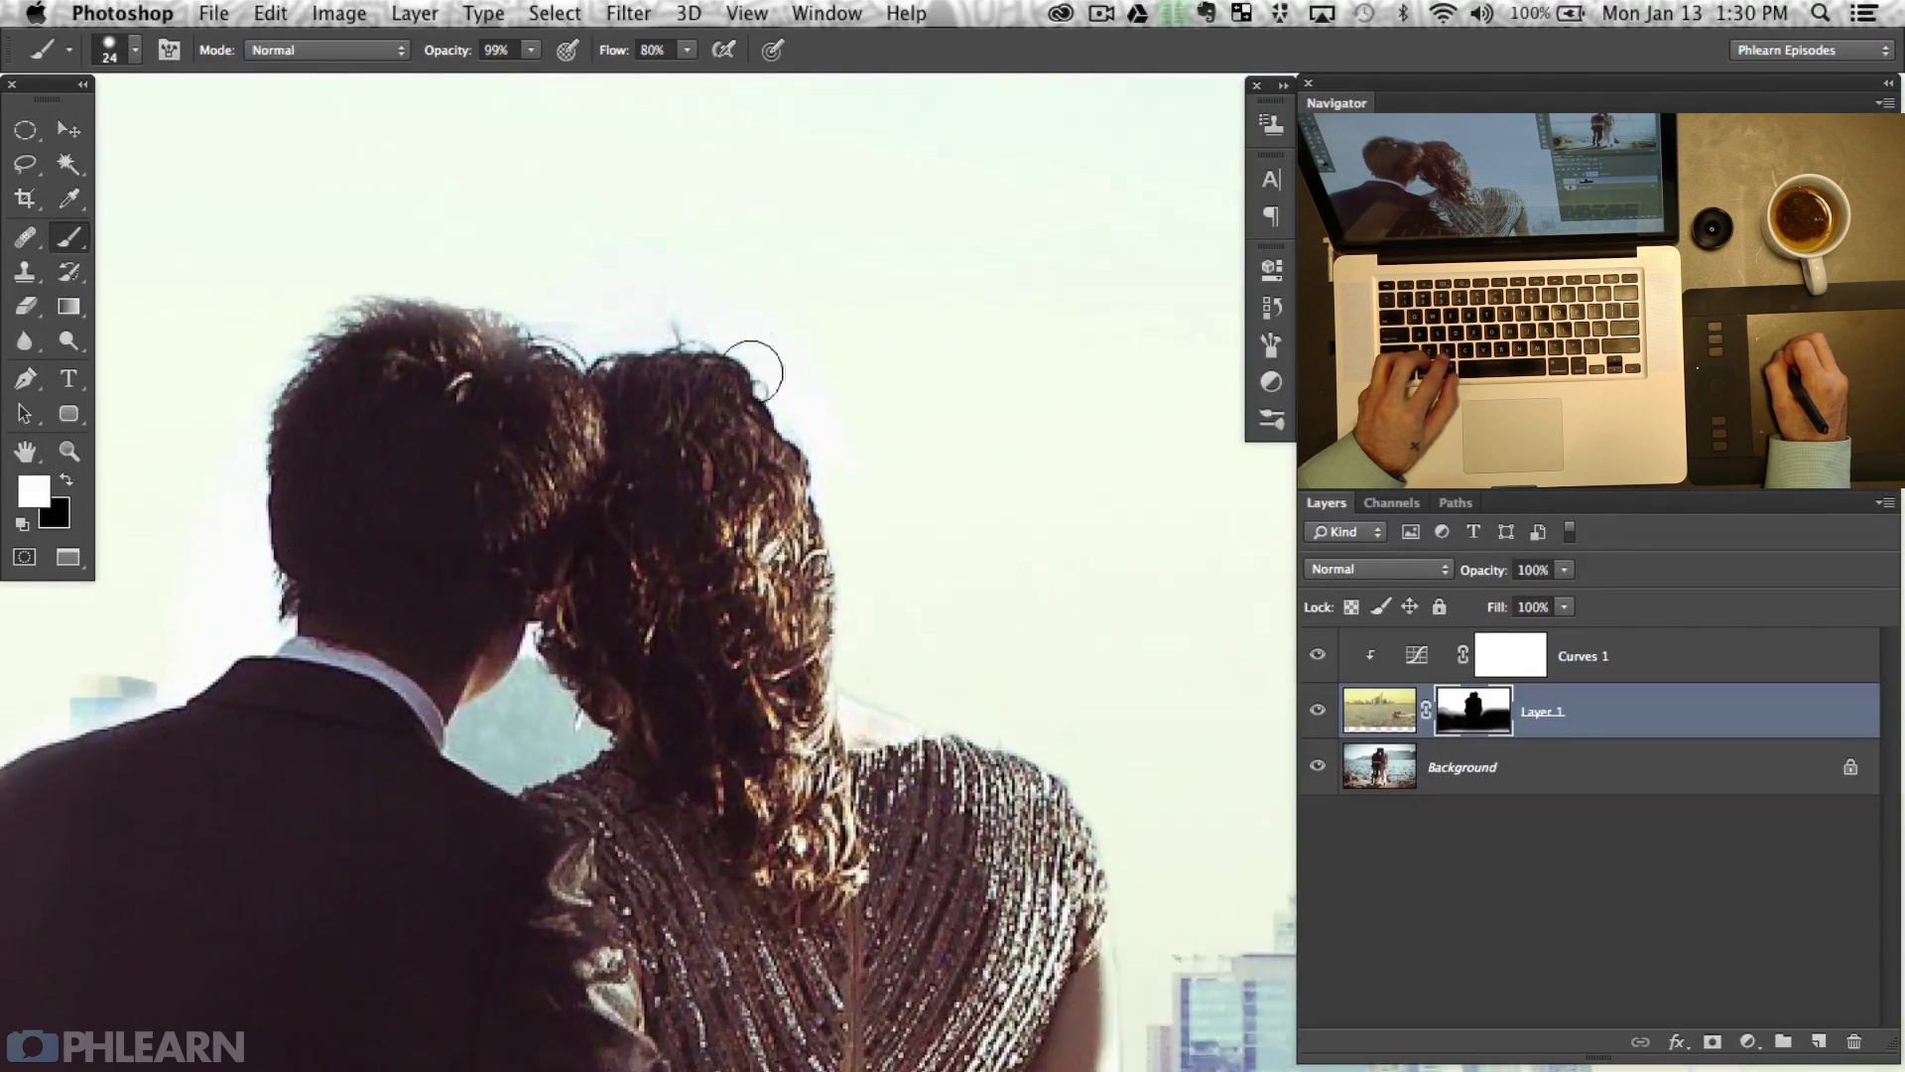
mouse_move(752, 372)
mouse_down()
mouse_move(816, 404)
mouse_move(633, 289)
mouse_move(588, 306)
mouse_move(747, 380)
mouse_move(712, 369)
mouse_up()
key(x)
key(x)
mouse_move(616, 295)
mouse_down()
mouse_move(579, 317)
mouse_move(602, 339)
mouse_move(654, 310)
mouse_move(650, 345)
mouse_move(616, 342)
mouse_move(642, 317)
mouse_move(558, 323)
mouse_up()
Refine the mask along the man's shoulder and outer sleeve with white and black strokes, reducing the brush to 14 px.
key(x)
drag(261, 583, 456, 526)
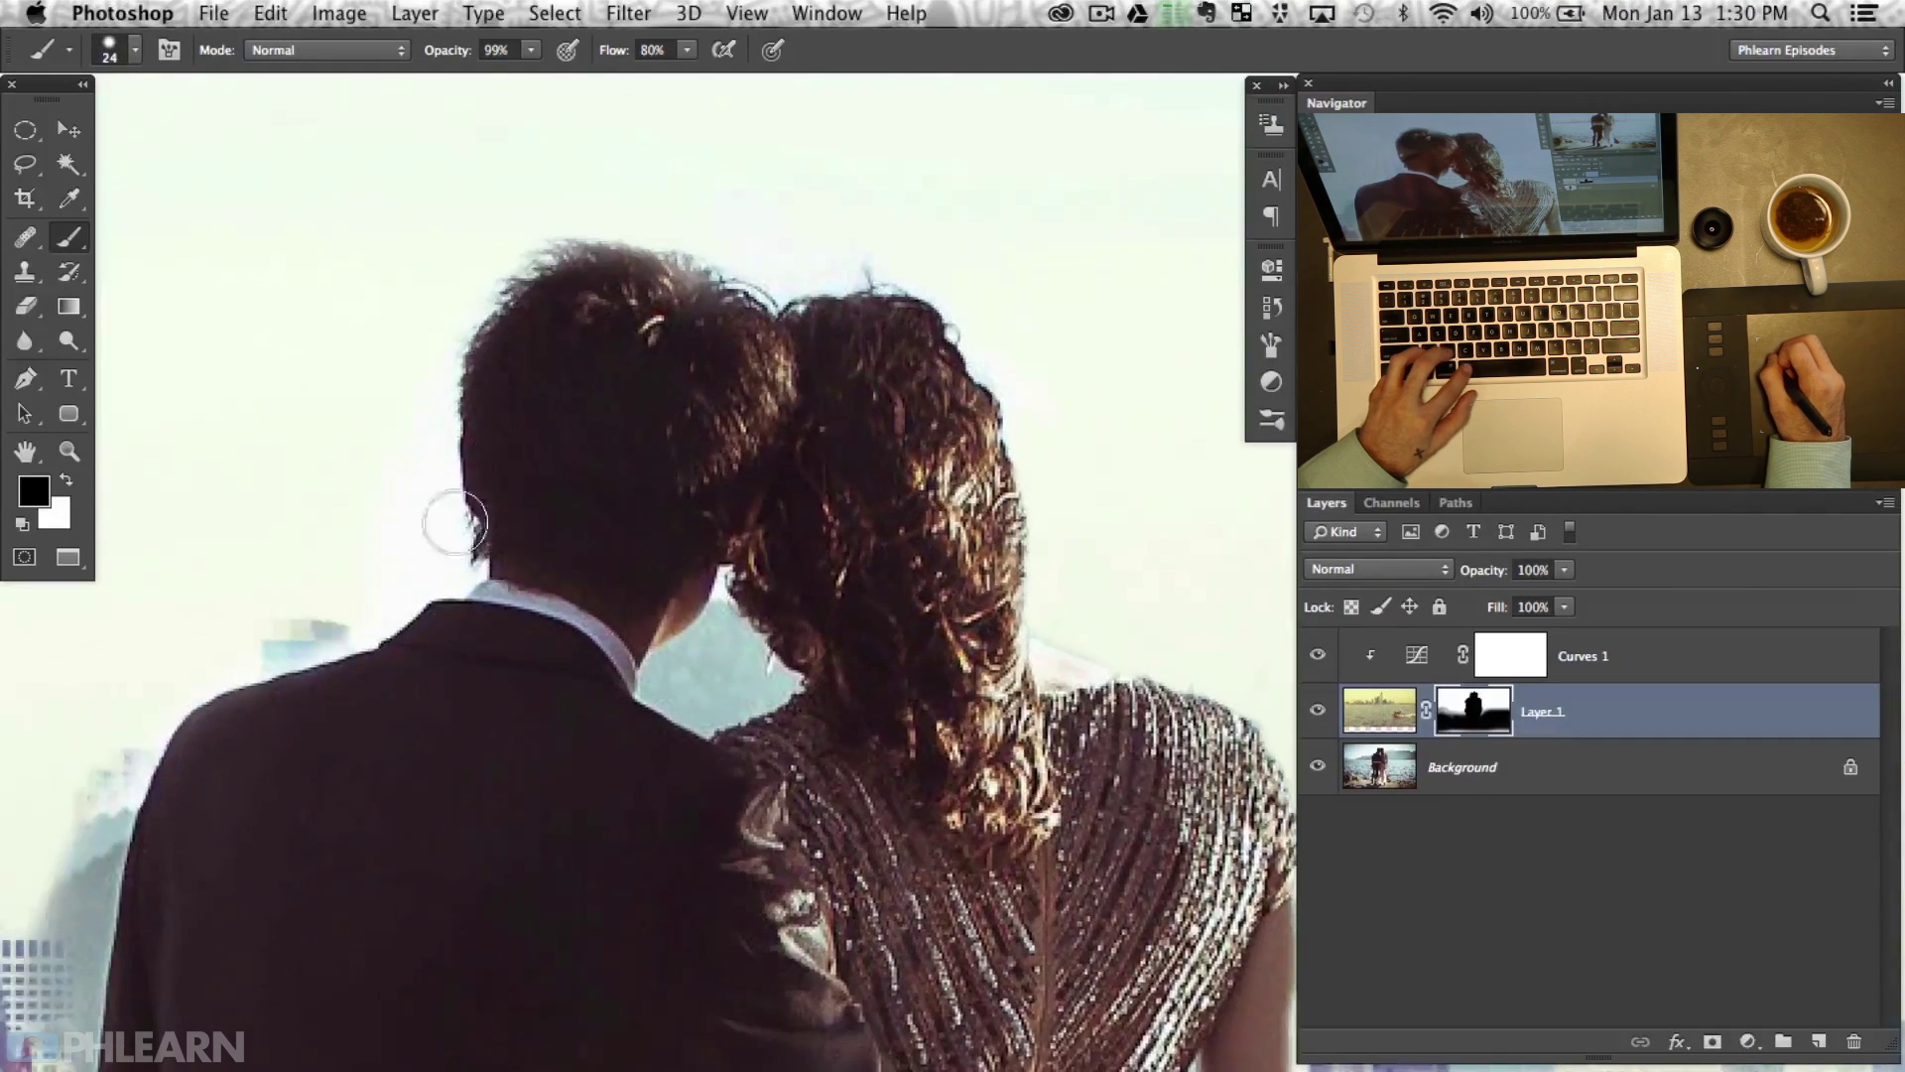
mouse_move(318, 616)
mouse_down()
mouse_move(337, 616)
mouse_move(281, 634)
mouse_move(311, 646)
mouse_move(188, 676)
mouse_move(349, 629)
mouse_move(277, 655)
mouse_up()
key(x)
drag(170, 716, 421, 536)
mouse_move(331, 596)
mouse_down()
mouse_move(327, 663)
mouse_move(391, 540)
mouse_move(340, 599)
mouse_move(358, 600)
mouse_move(303, 829)
mouse_move(326, 866)
mouse_up()
key(x)
drag(395, 709, 363, 720)
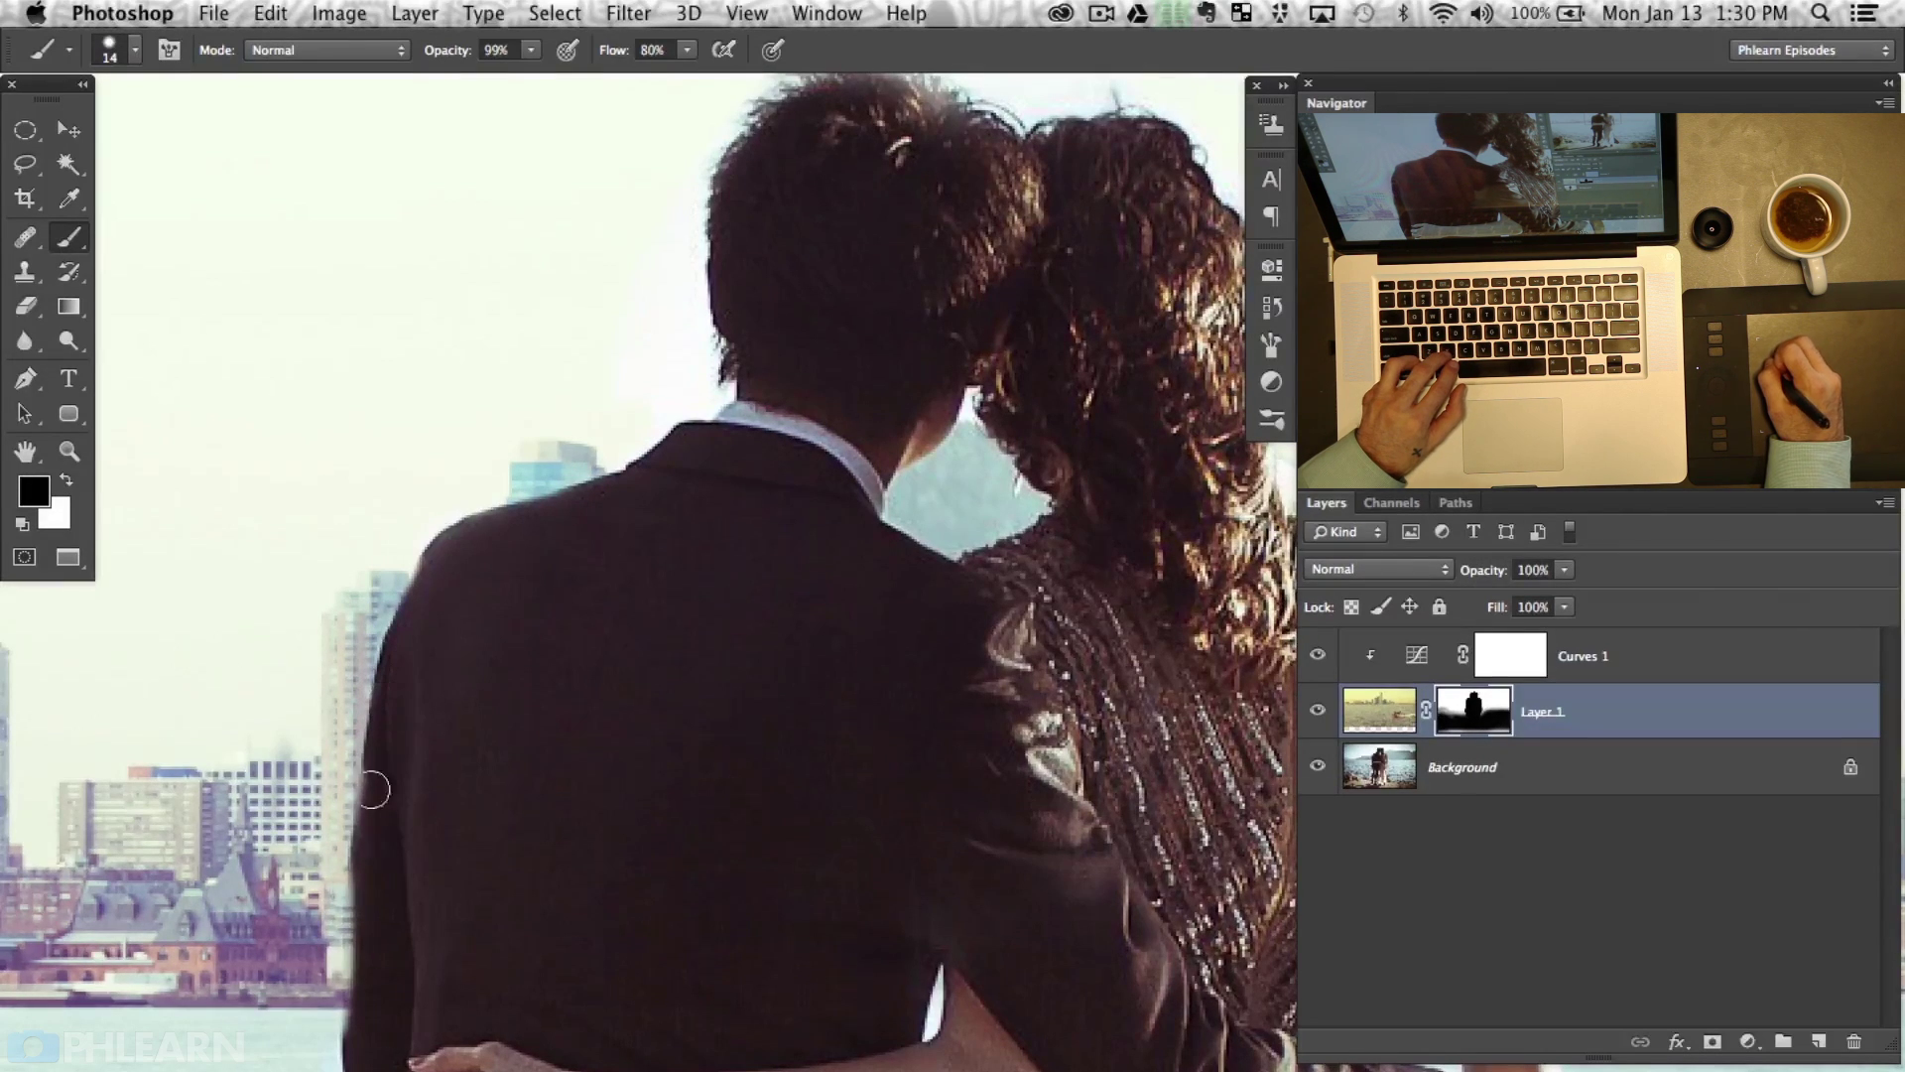
drag(372, 789, 357, 1062)
Fill the gap between the man's neck and the woman's hair with skyline by painting white on the mask at 14 px.
key(space)
mouse_move(731, 737)
mouse_down()
mouse_move(547, 671)
mouse_move(478, 730)
mouse_up()
key(x)
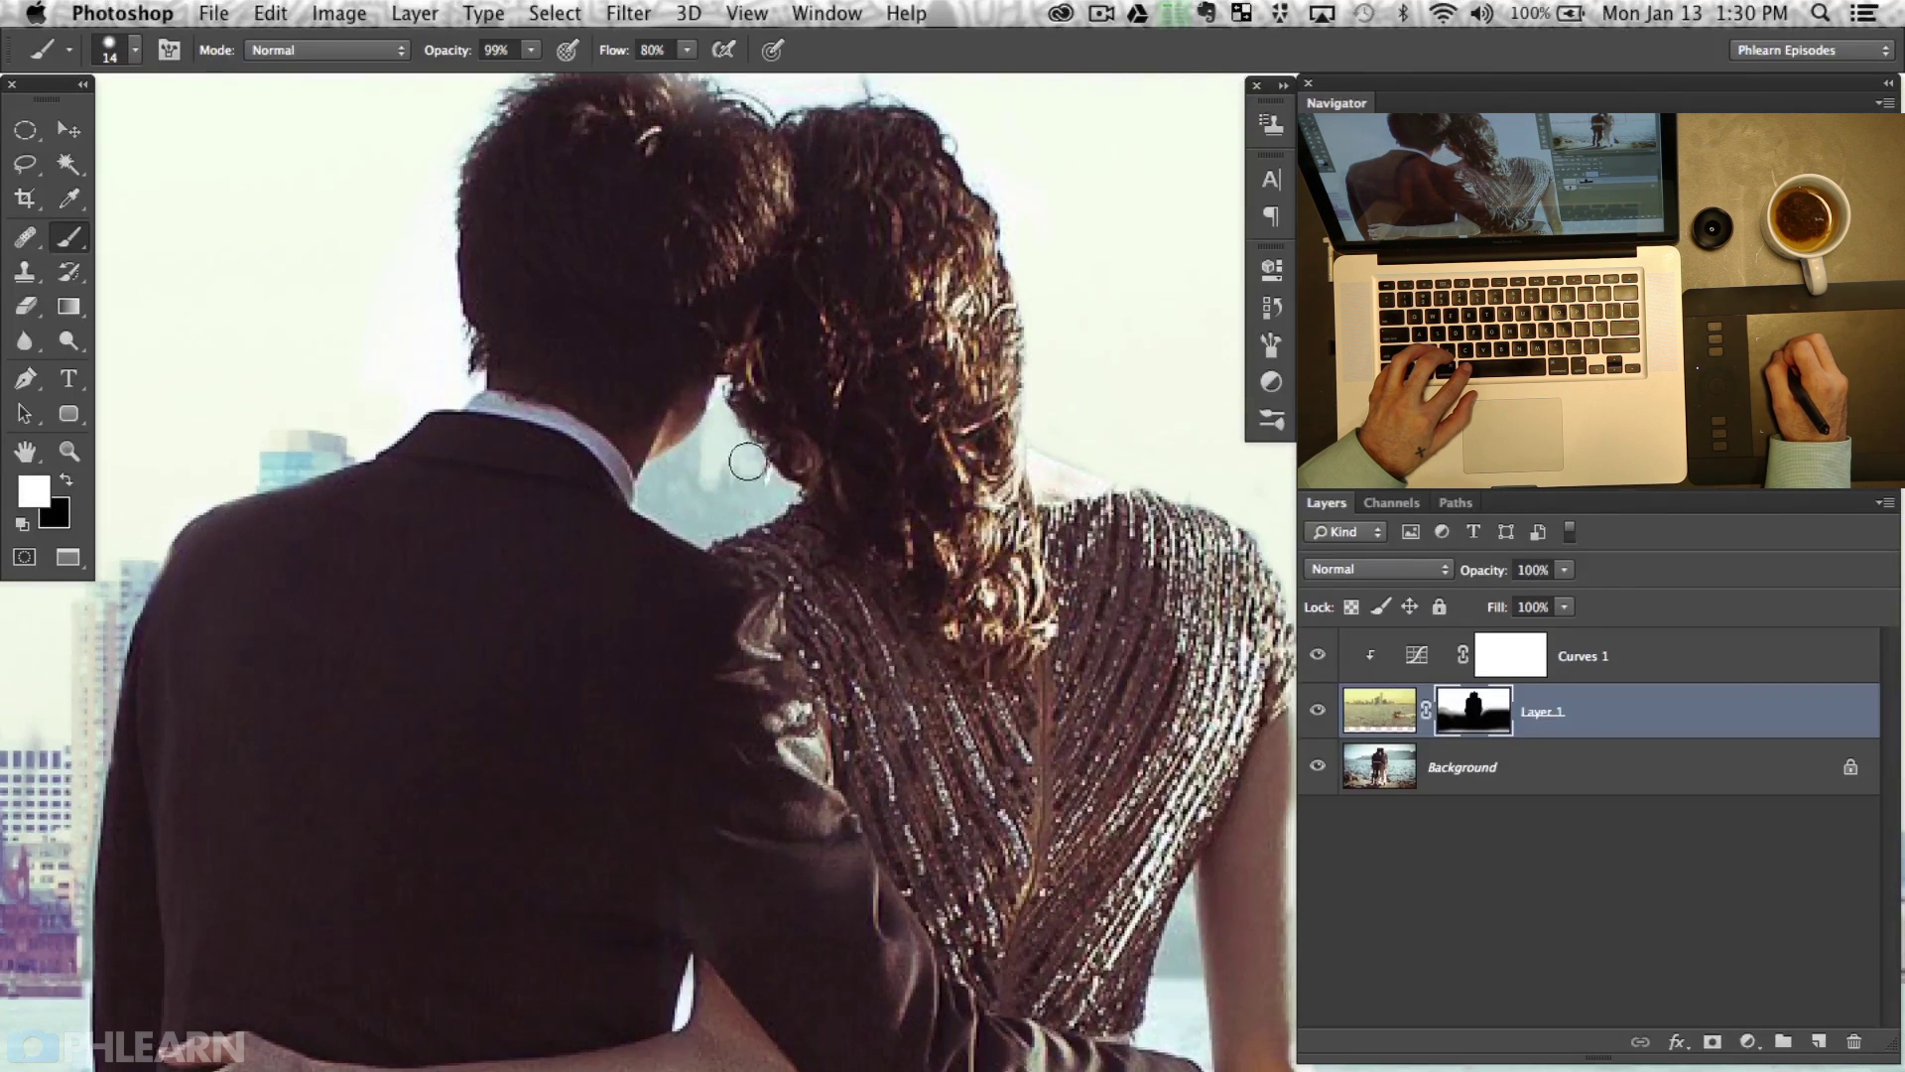
mouse_move(779, 486)
mouse_down()
mouse_move(712, 497)
mouse_move(728, 508)
mouse_move(719, 436)
mouse_move(675, 472)
mouse_up()
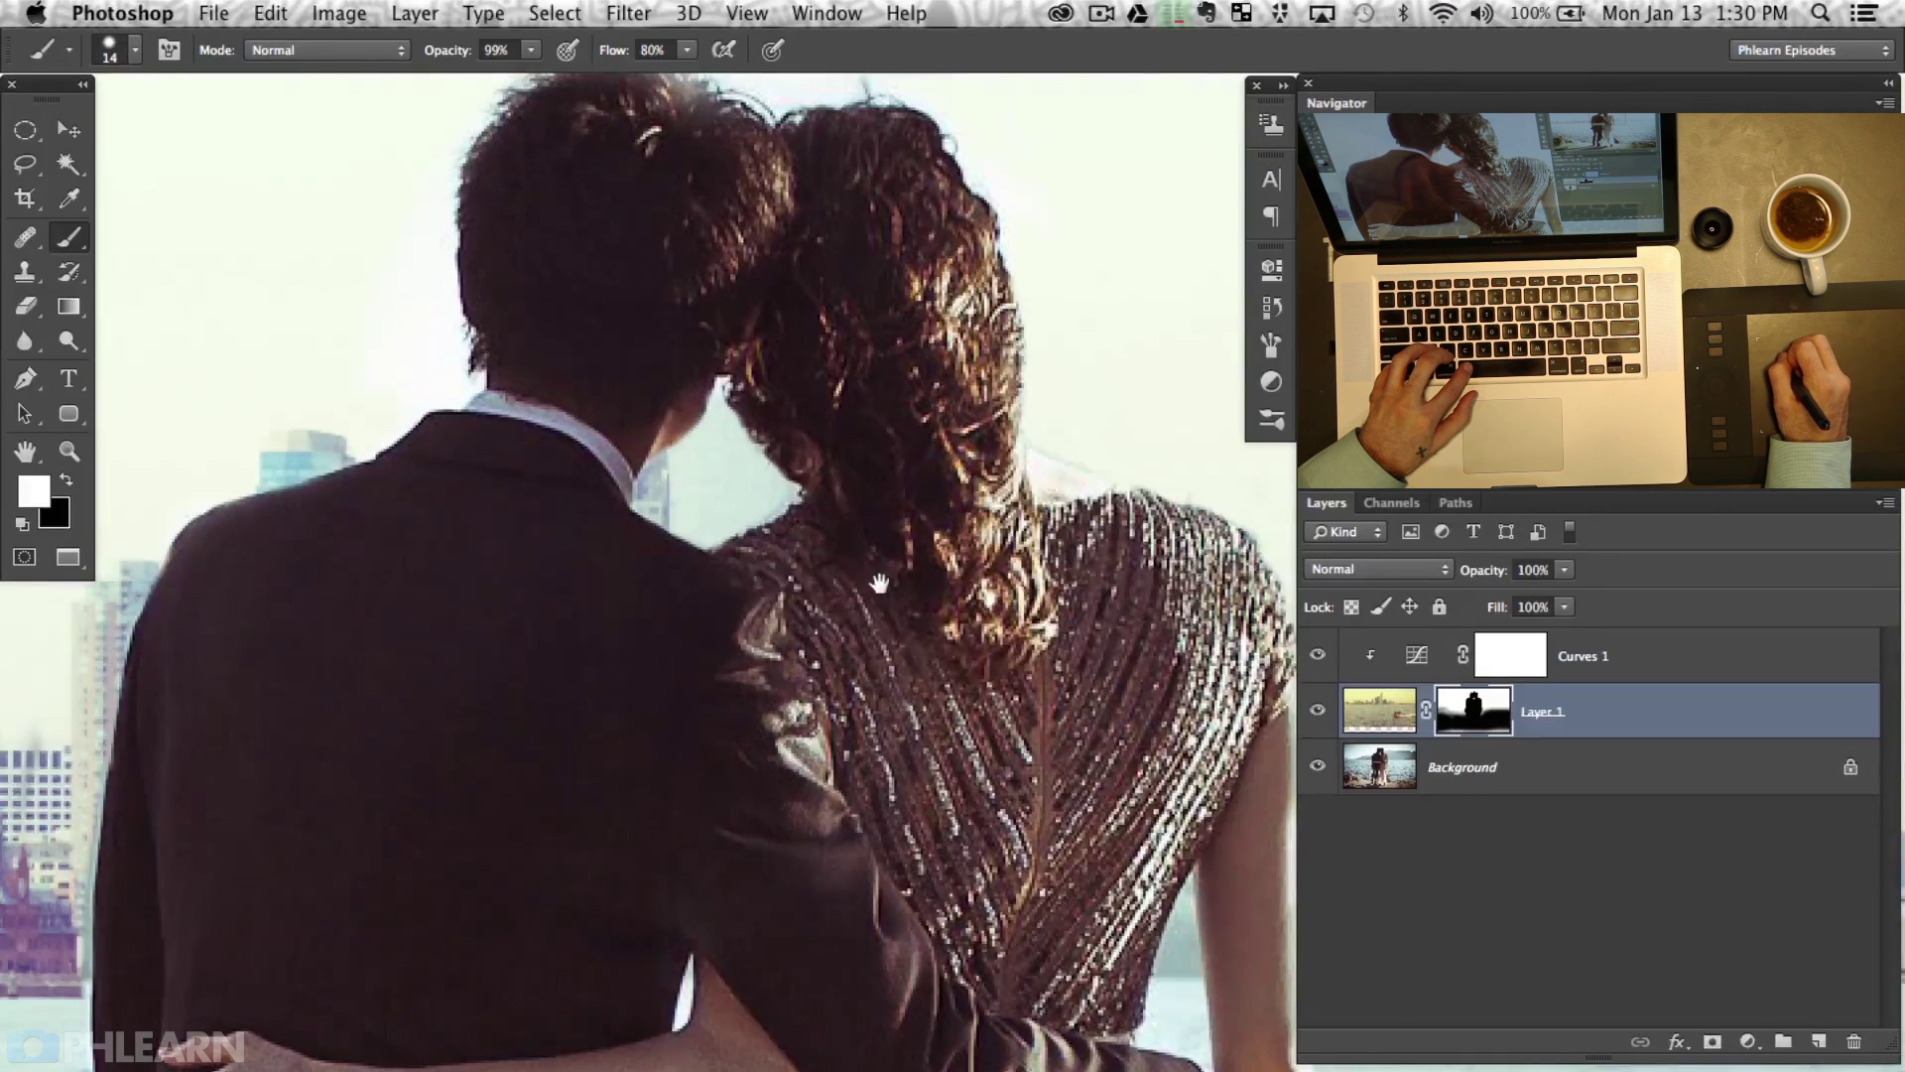
Paint white on the skyline layer's mask above the woman's shoulder and in the gap between her arm and dress.
drag(879, 584, 770, 572)
mouse_move(1014, 471)
mouse_down()
mouse_move(692, 223)
mouse_move(647, 218)
mouse_up()
drag(704, 679, 695, 700)
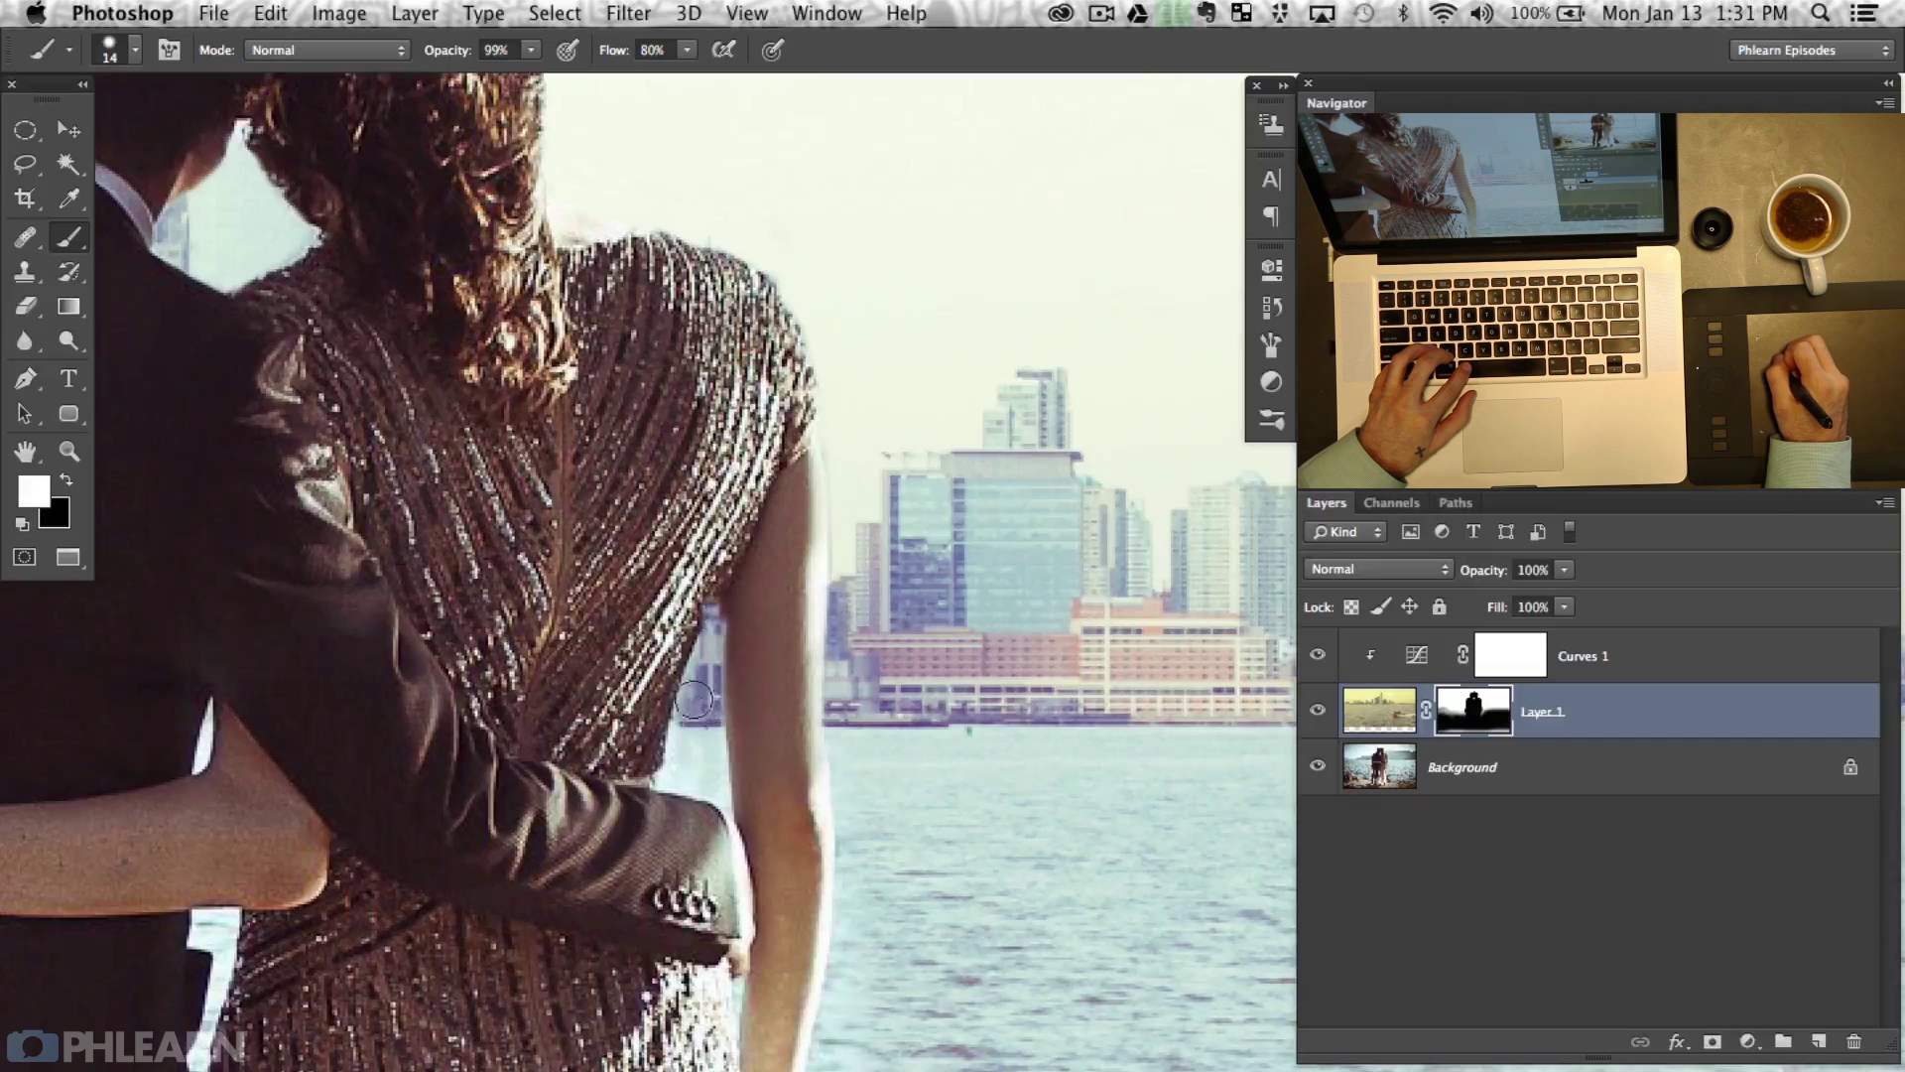
key(x)
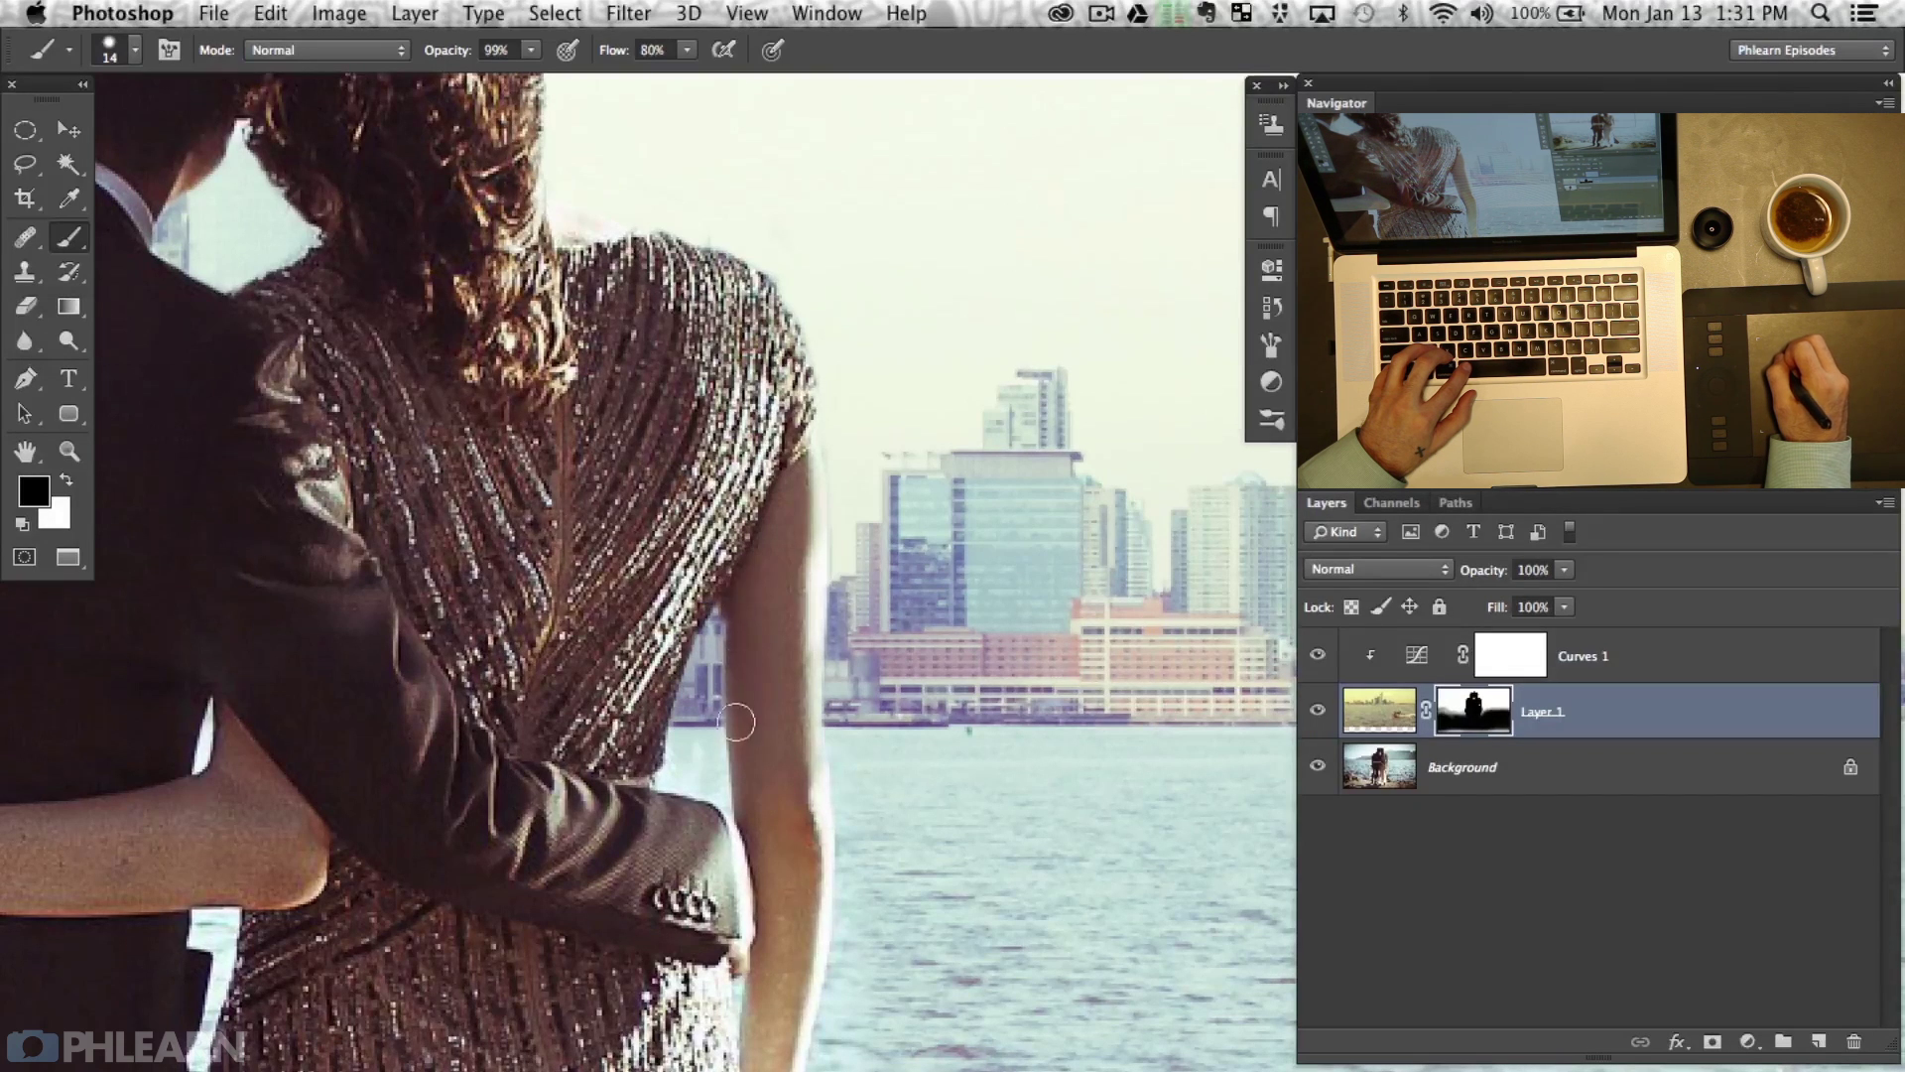
key(x)
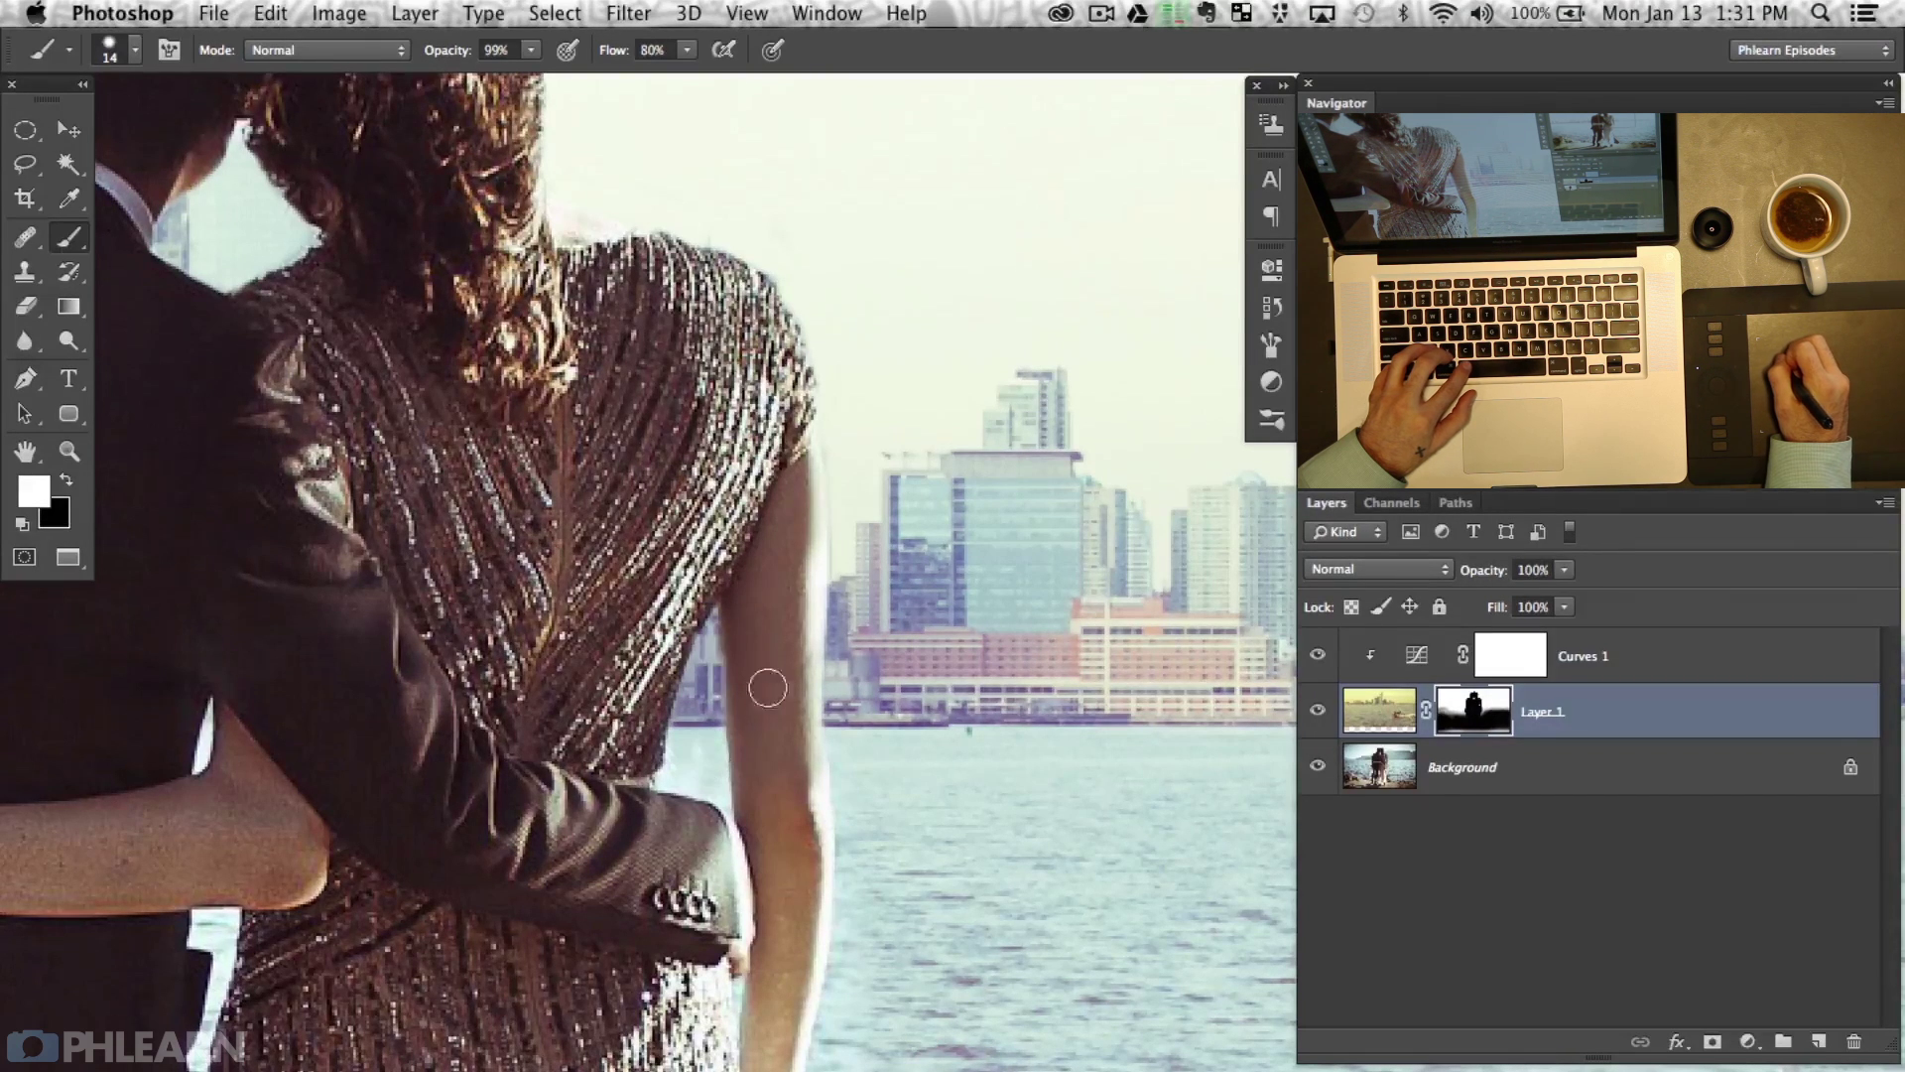
key(x)
Restore the buildings and shoreline beside the man's sleeve by painting white on the skyline layer's mask with the 14 px brush.
drag(148, 953, 954, 787)
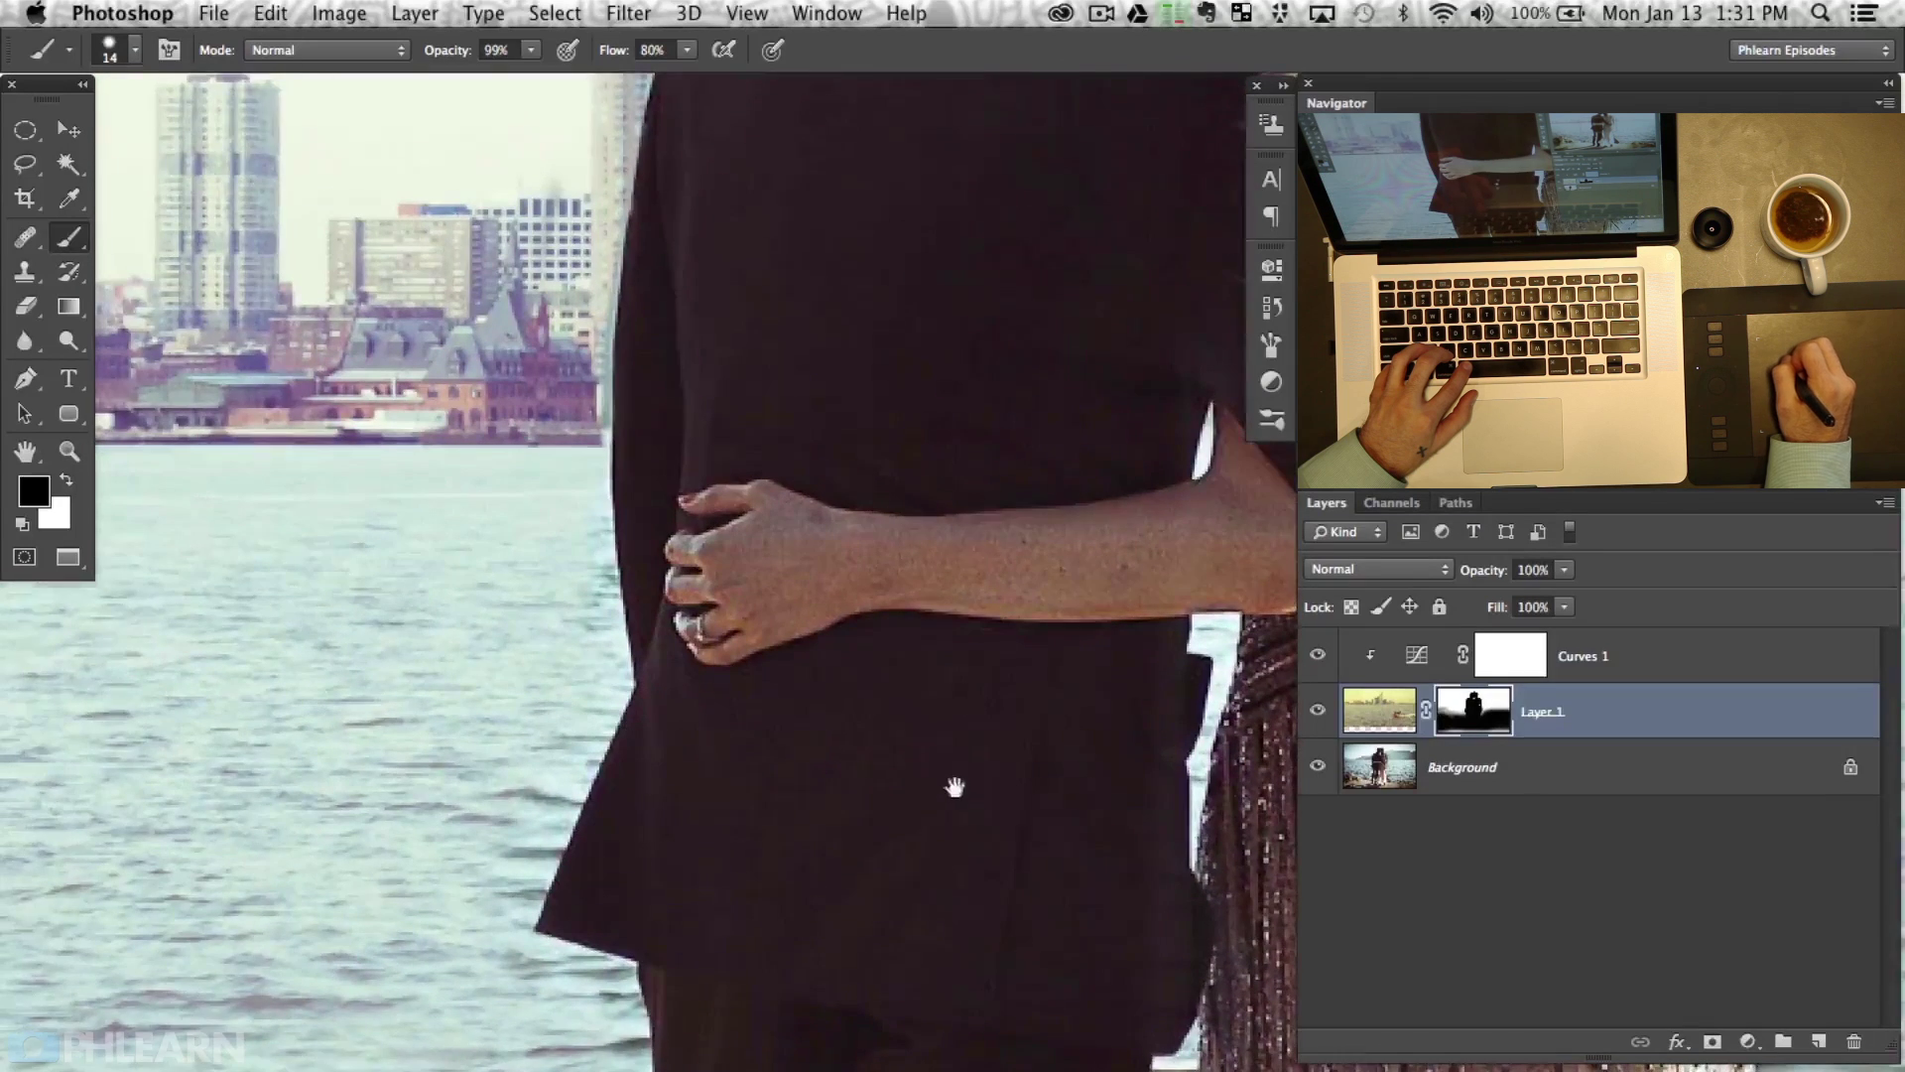
mouse_move(648, 549)
mouse_down()
mouse_move(743, 742)
mouse_move(649, 532)
mouse_move(641, 464)
mouse_move(651, 585)
mouse_up()
key(x)
key(x)
key(x)
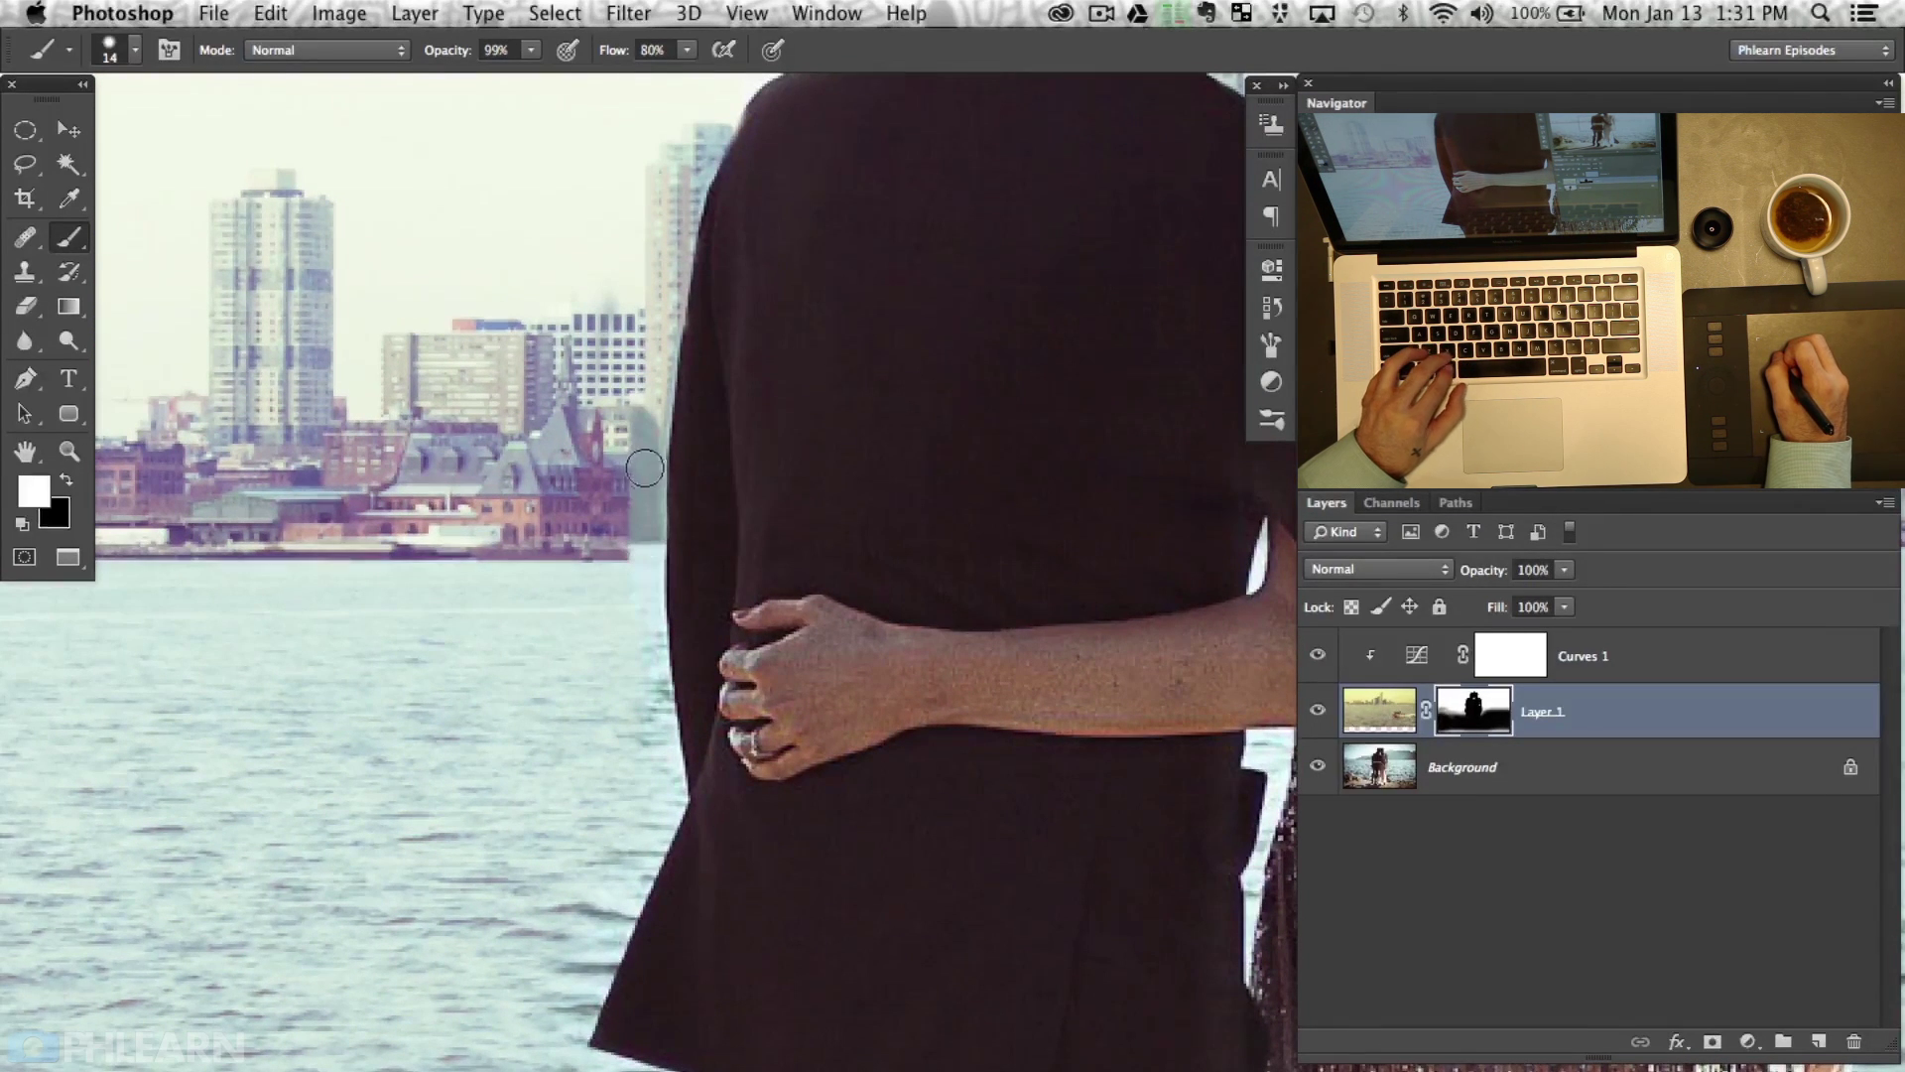
mouse_move(631, 514)
mouse_down()
mouse_move(641, 437)
mouse_move(650, 573)
mouse_up()
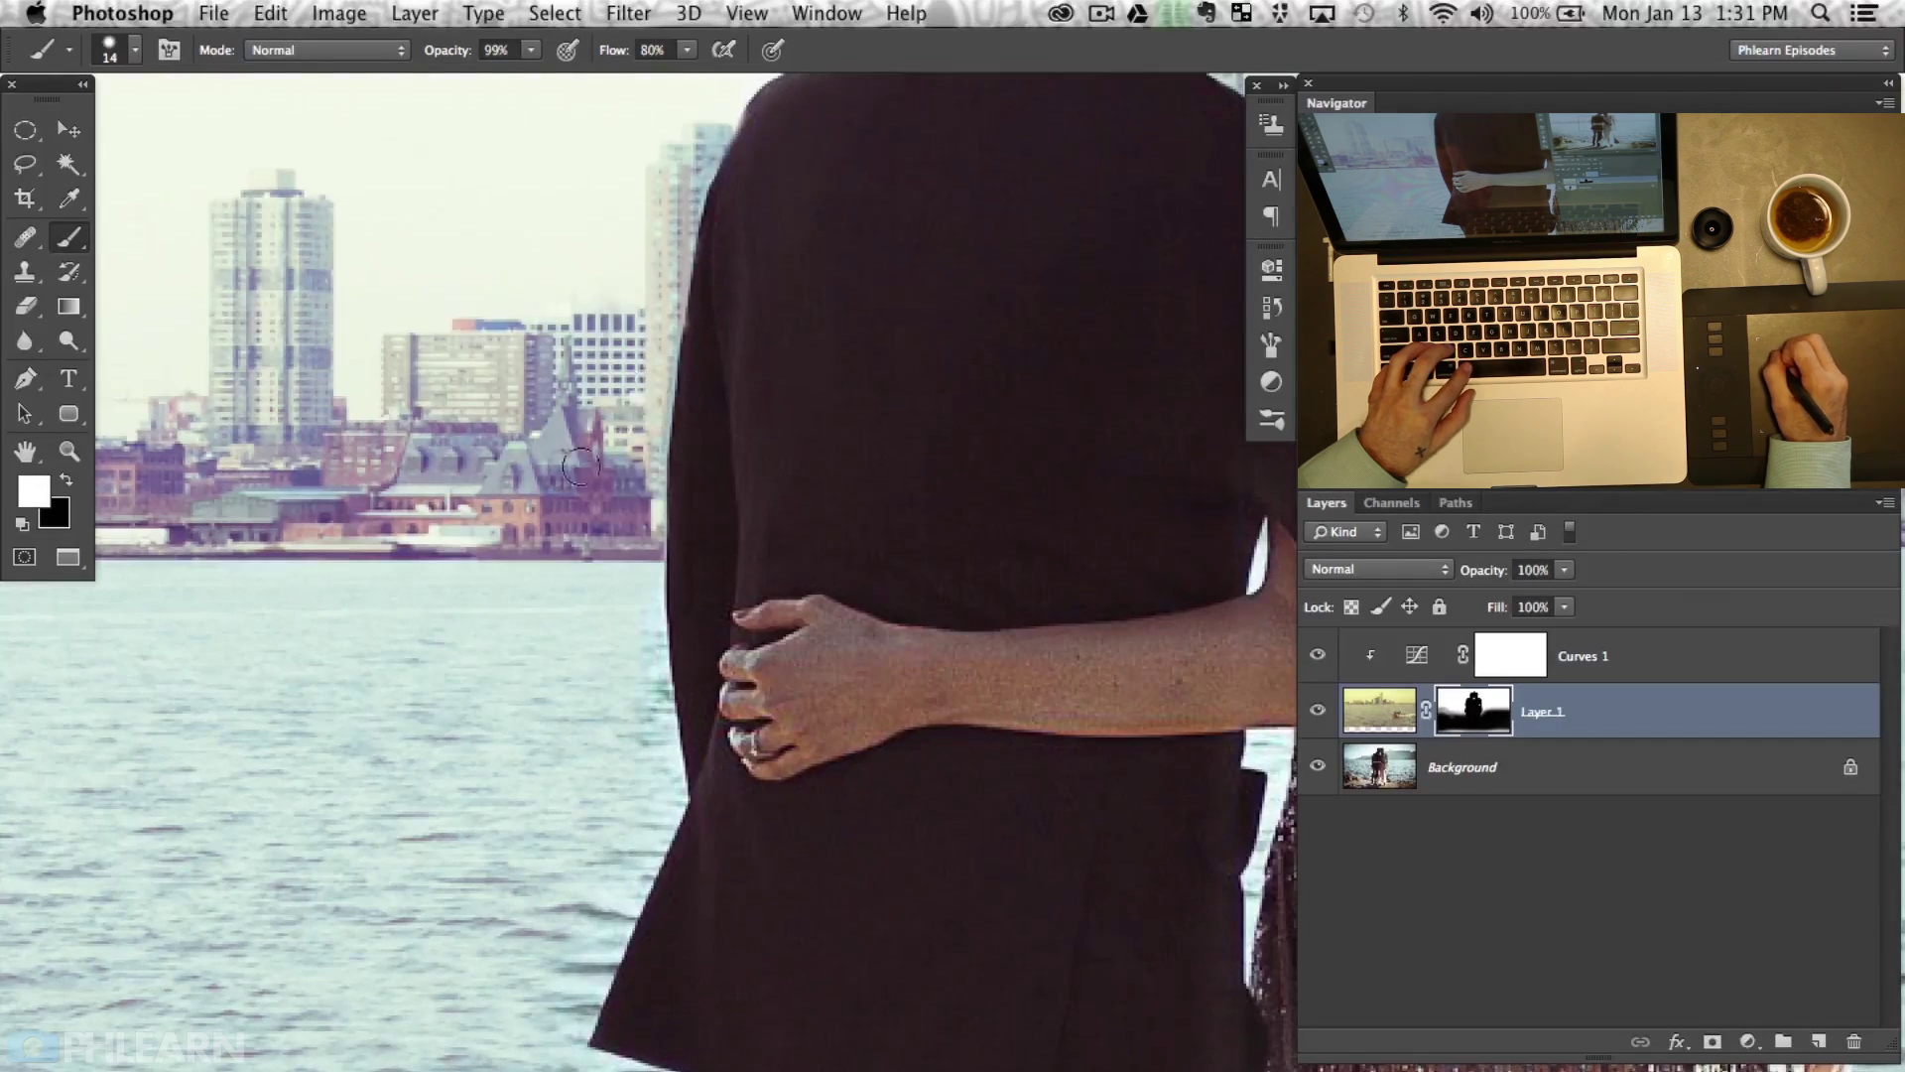
View the whole image and compare it with the Curves adjustment hidden and shown.
key(super+0)
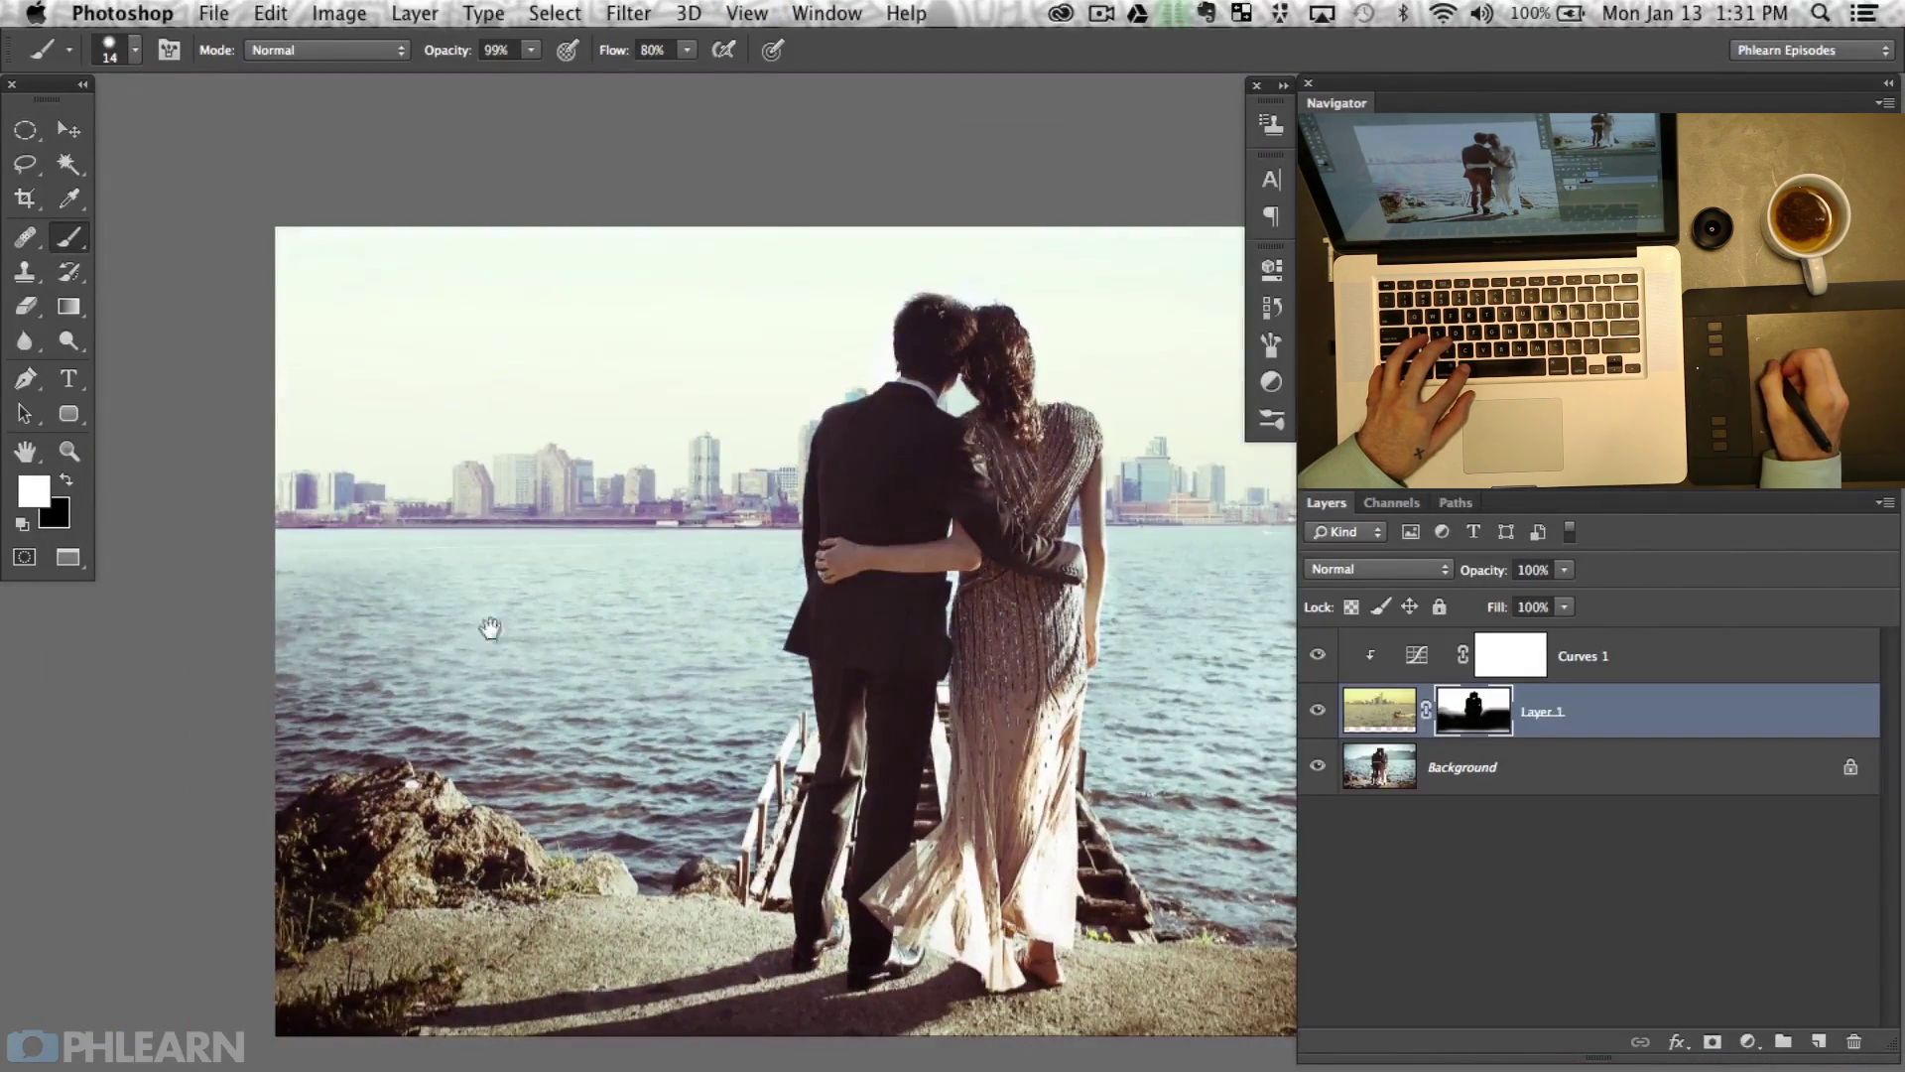
drag(769, 625, 539, 590)
key(super+minus)
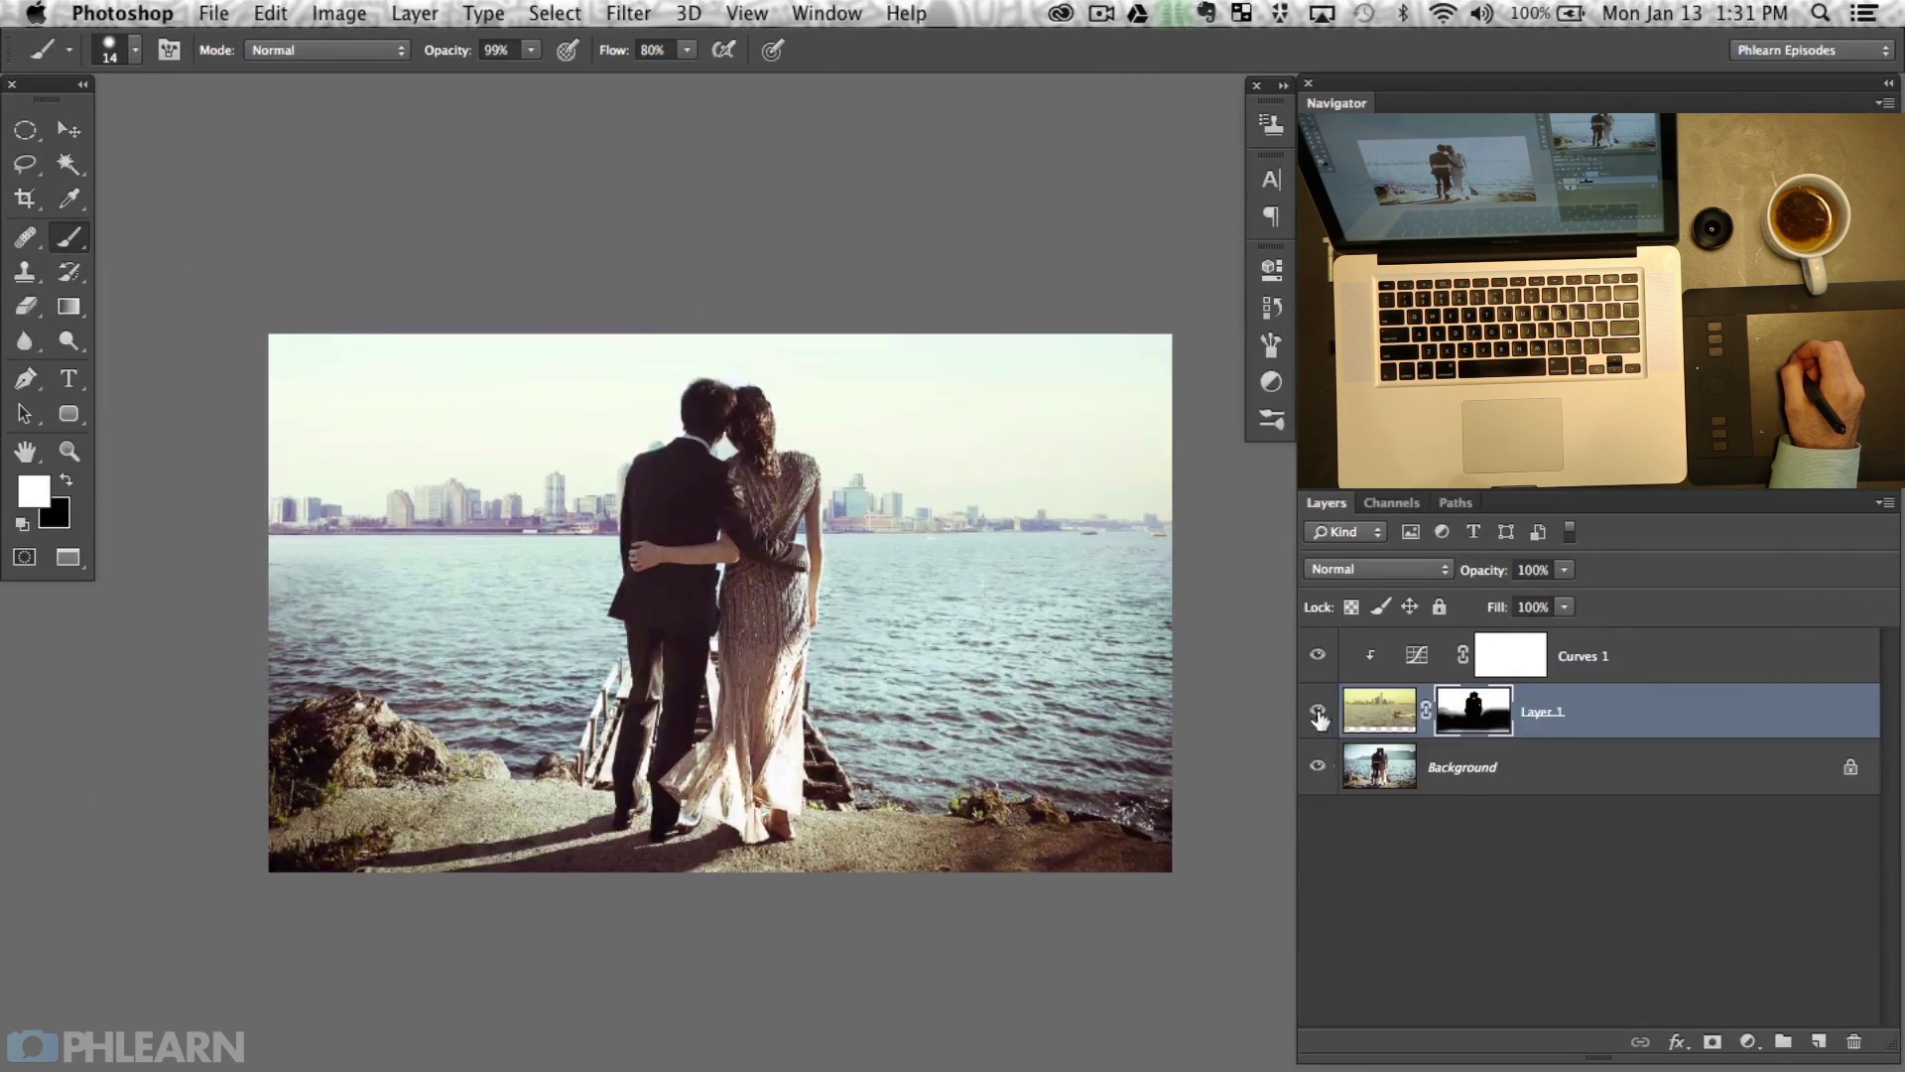
click(1318, 655)
click(1318, 655)
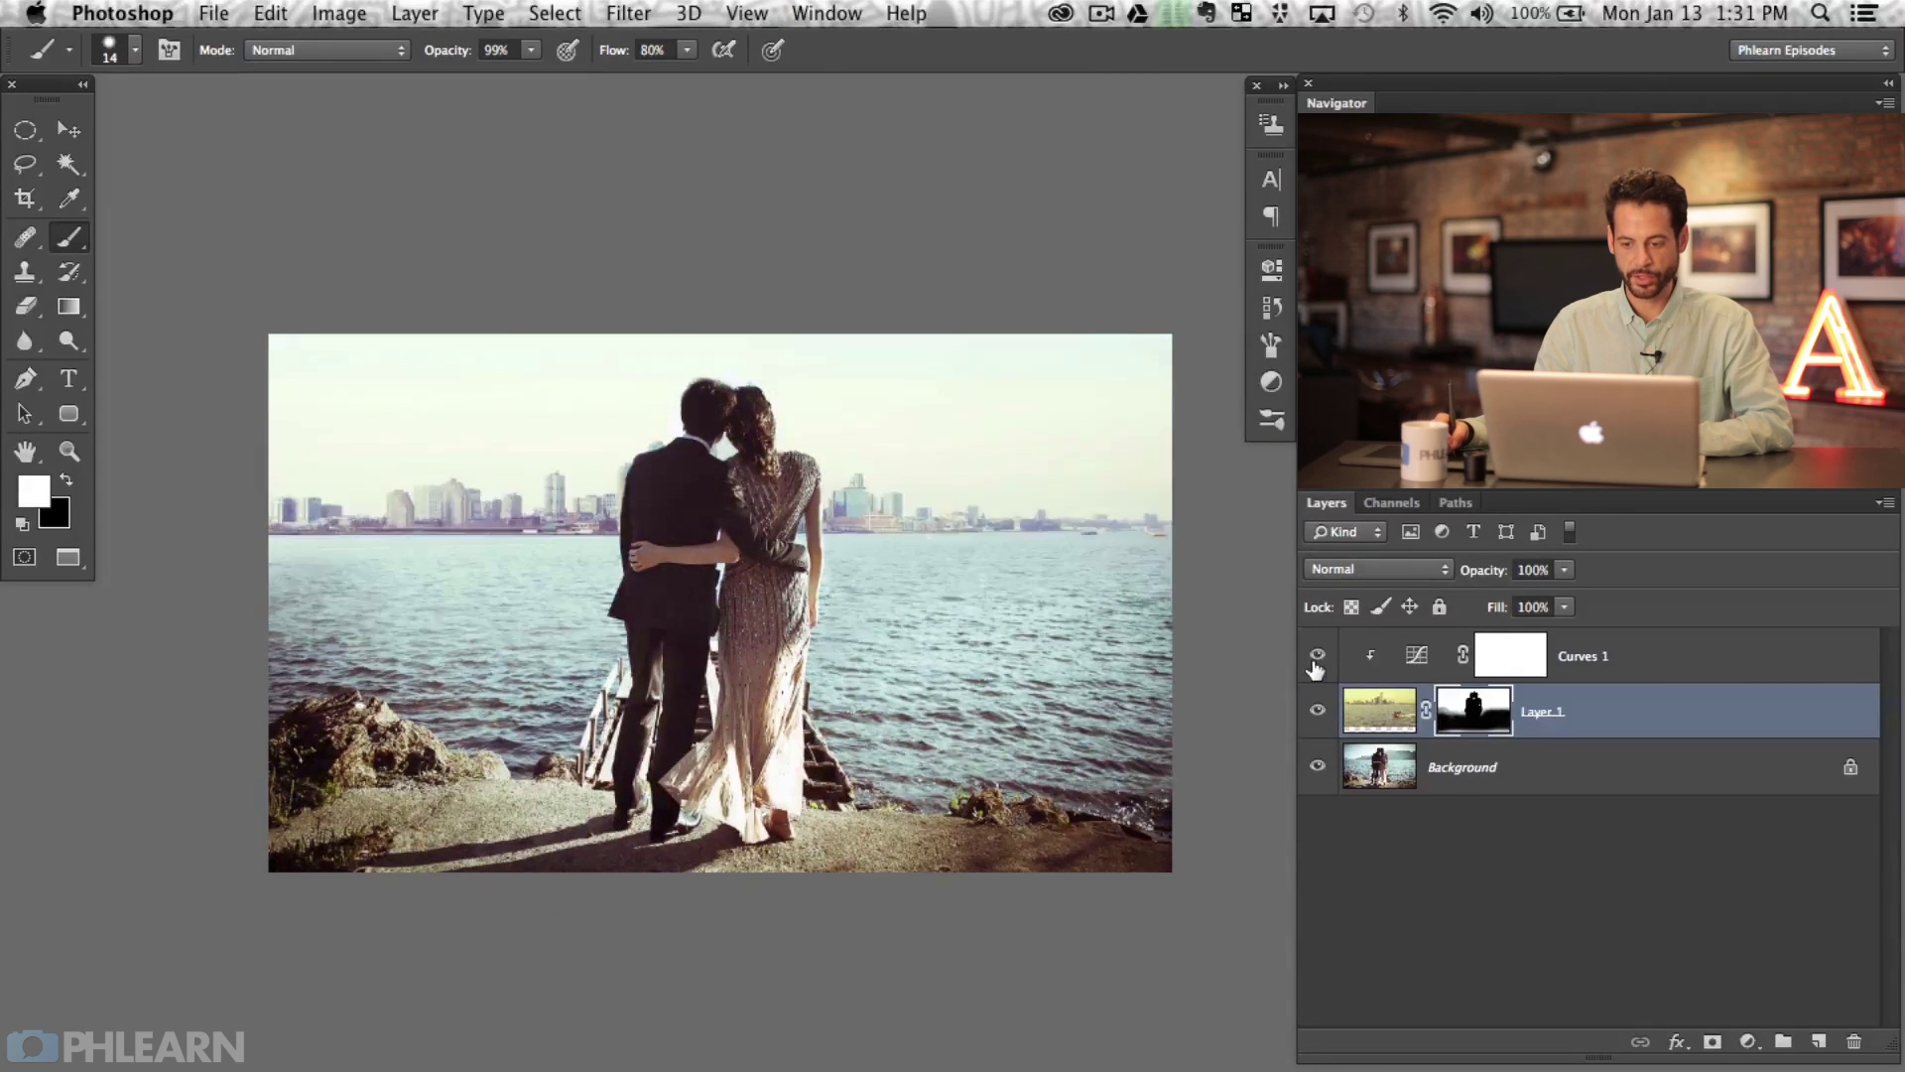
click(1318, 655)
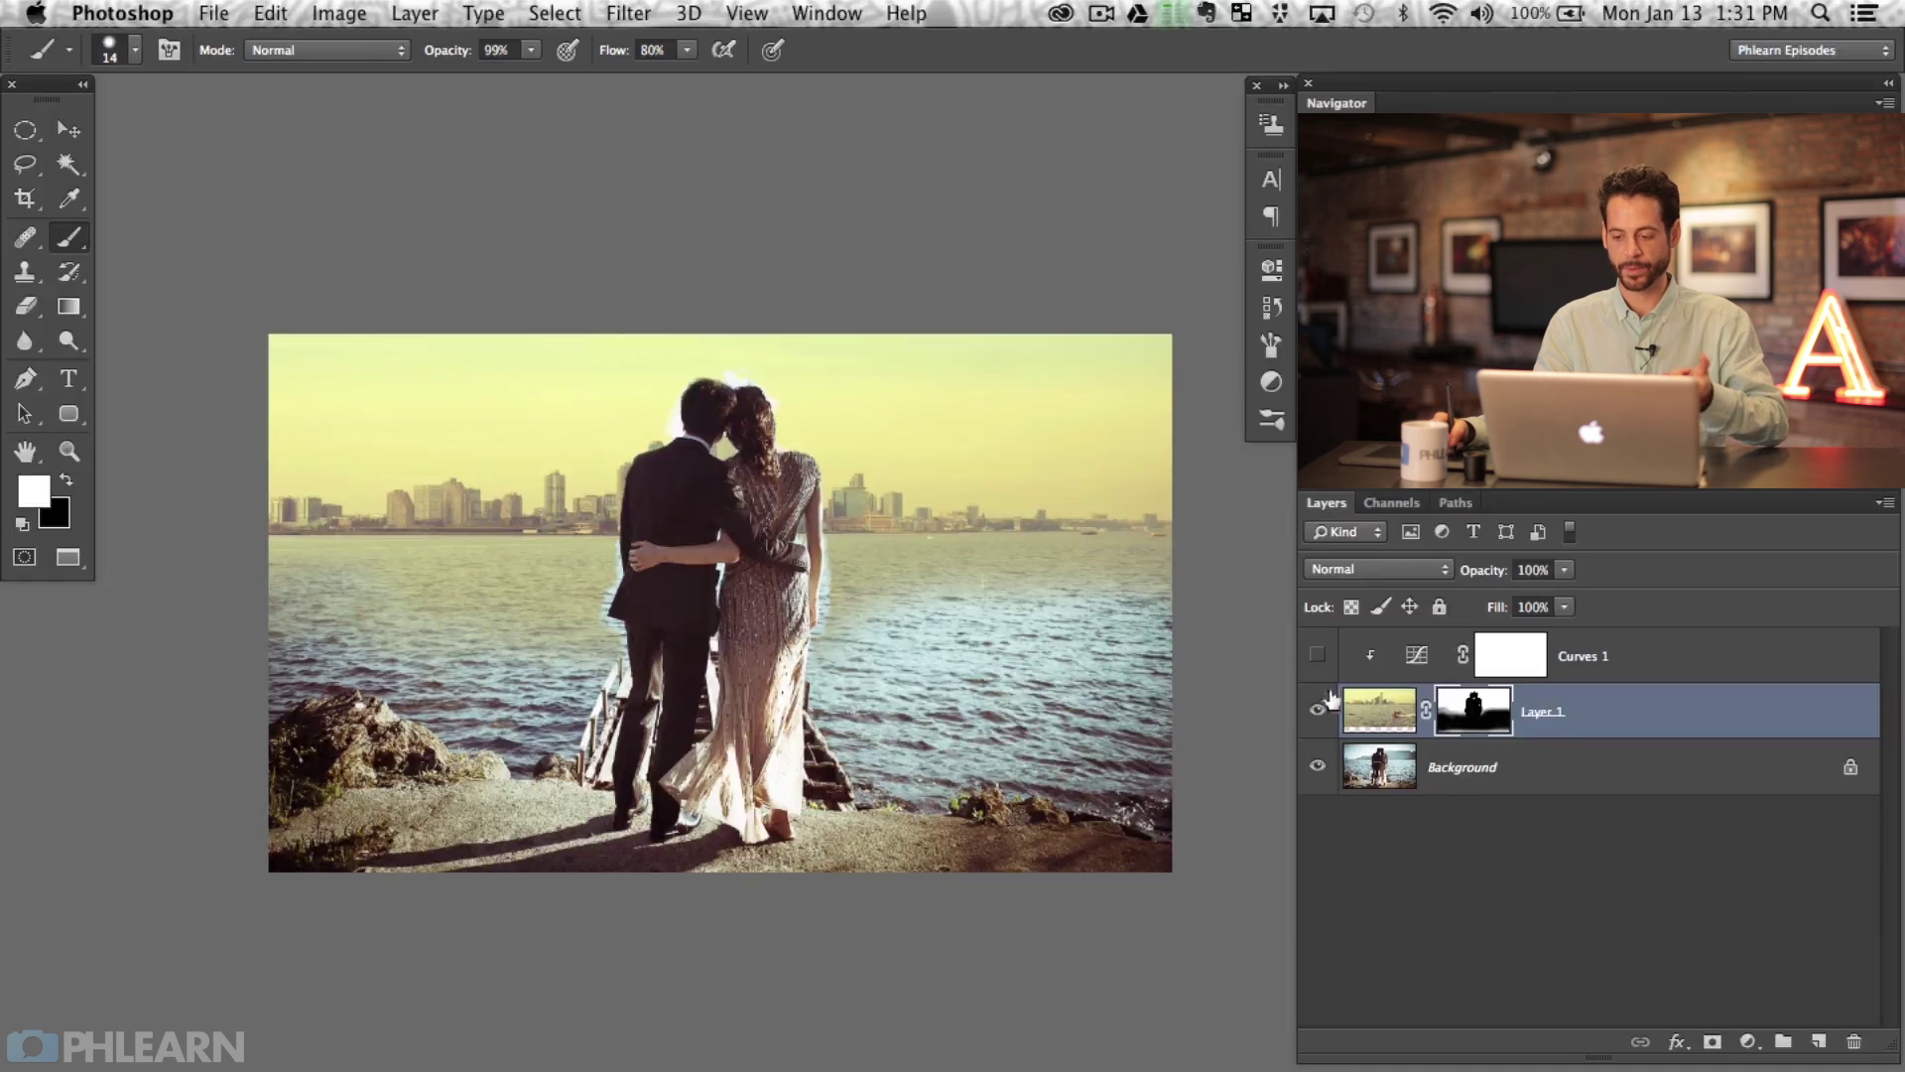
click(1316, 656)
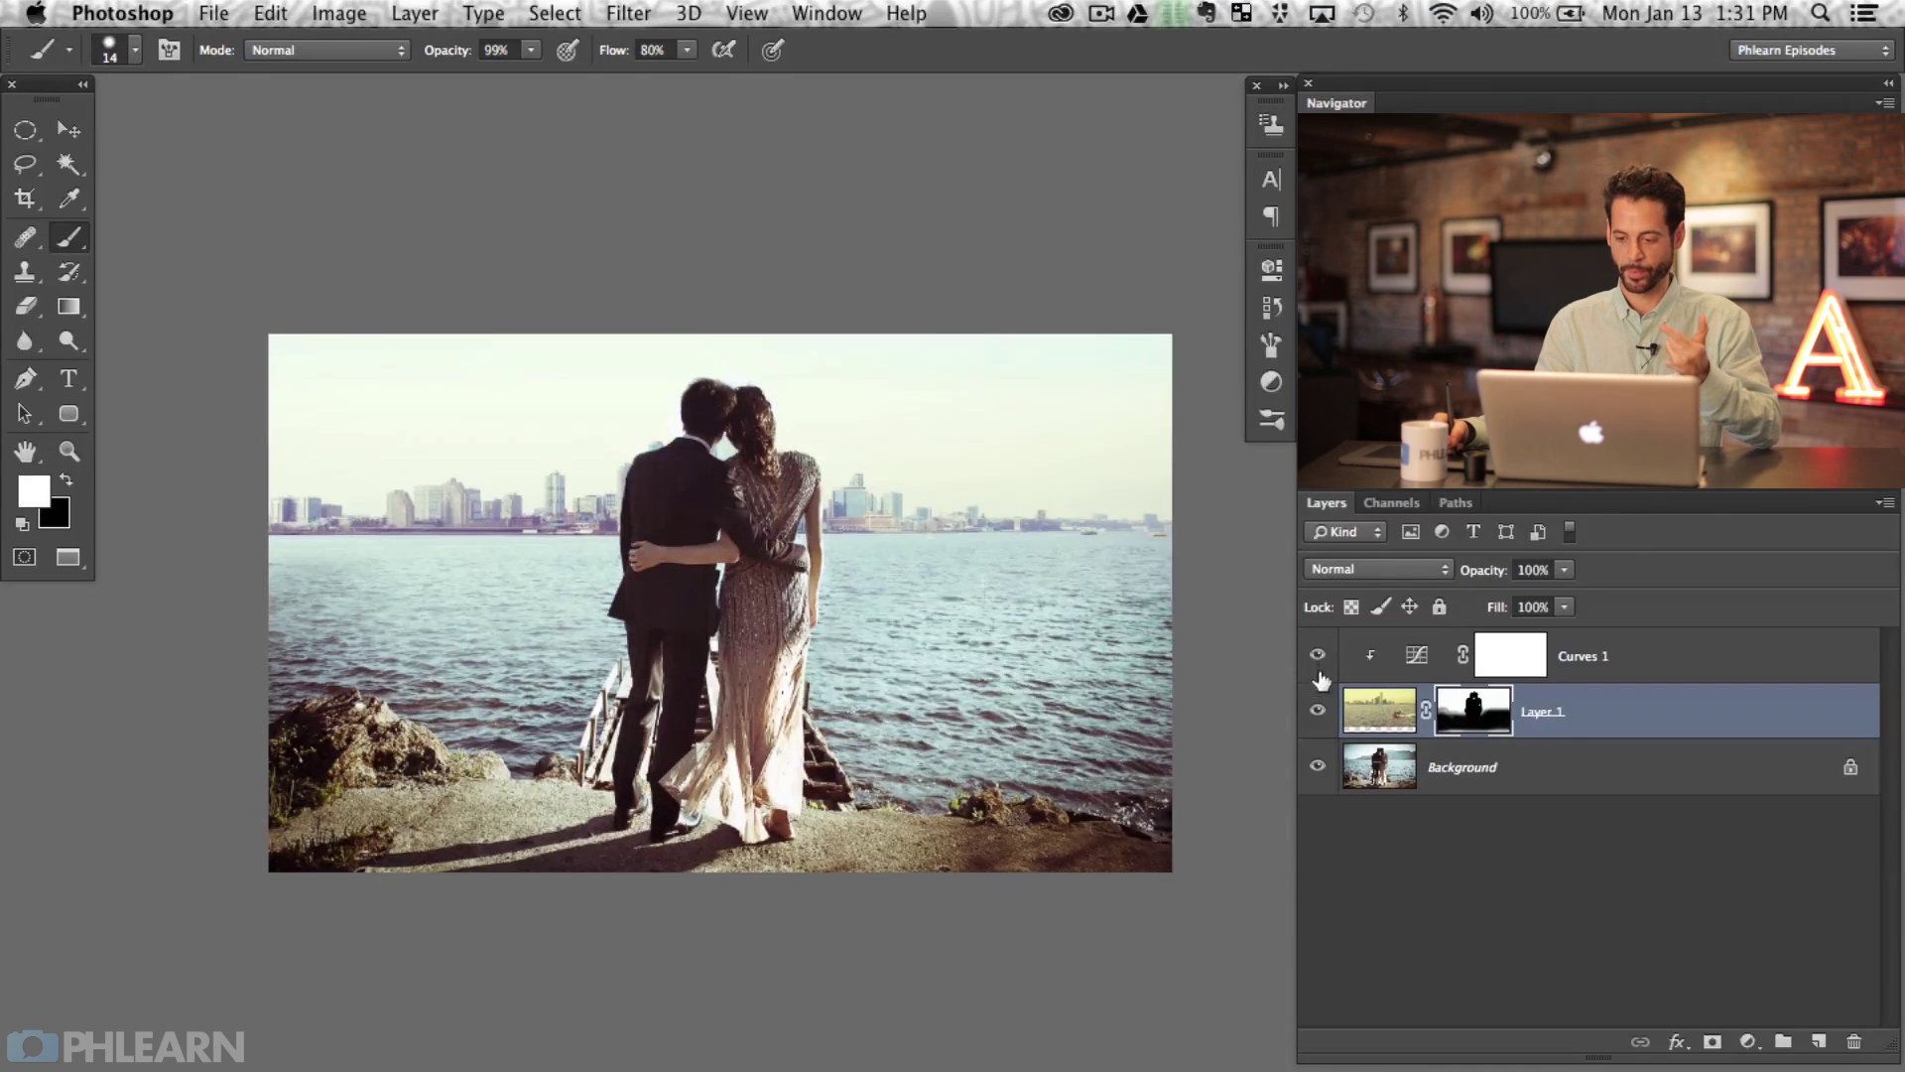
Compare the composite with the original photo by hiding and showing the skyline layer.
click(1317, 712)
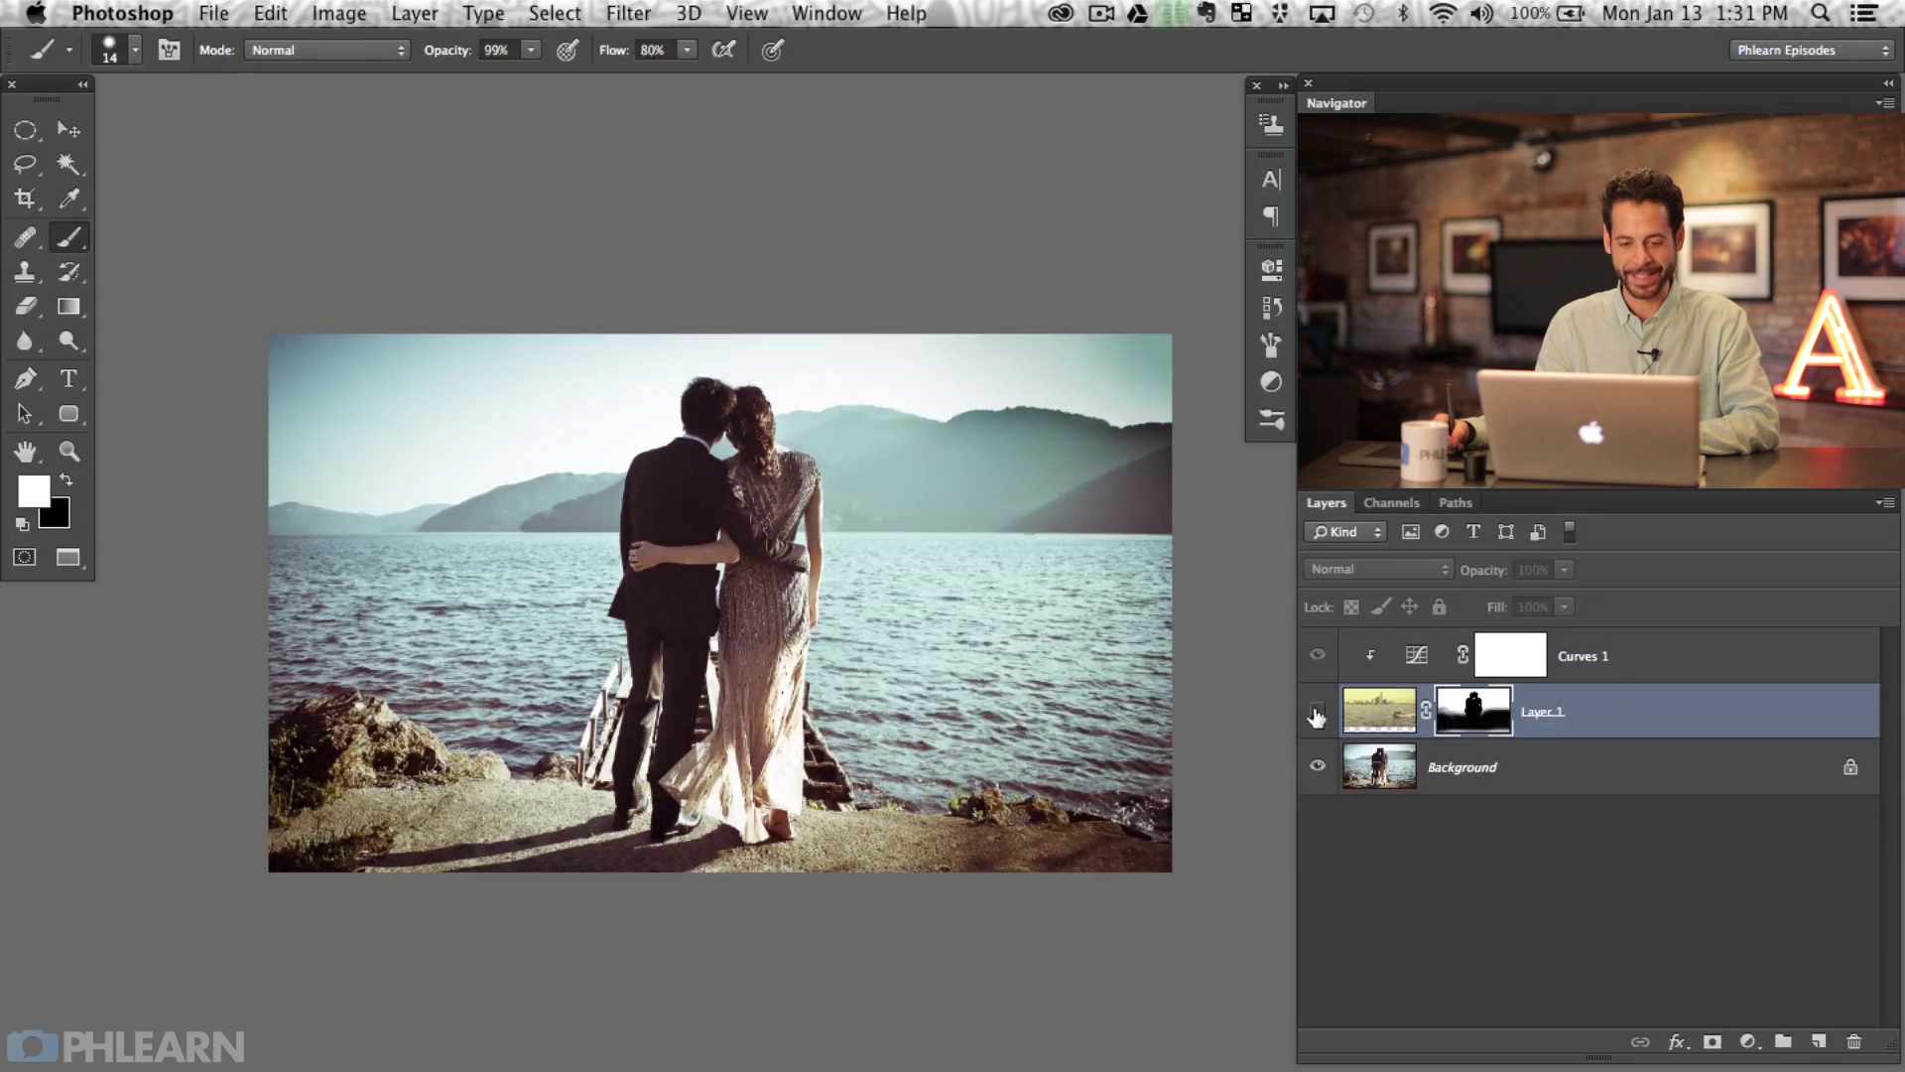
click(1112, 556)
click(1175, 430)
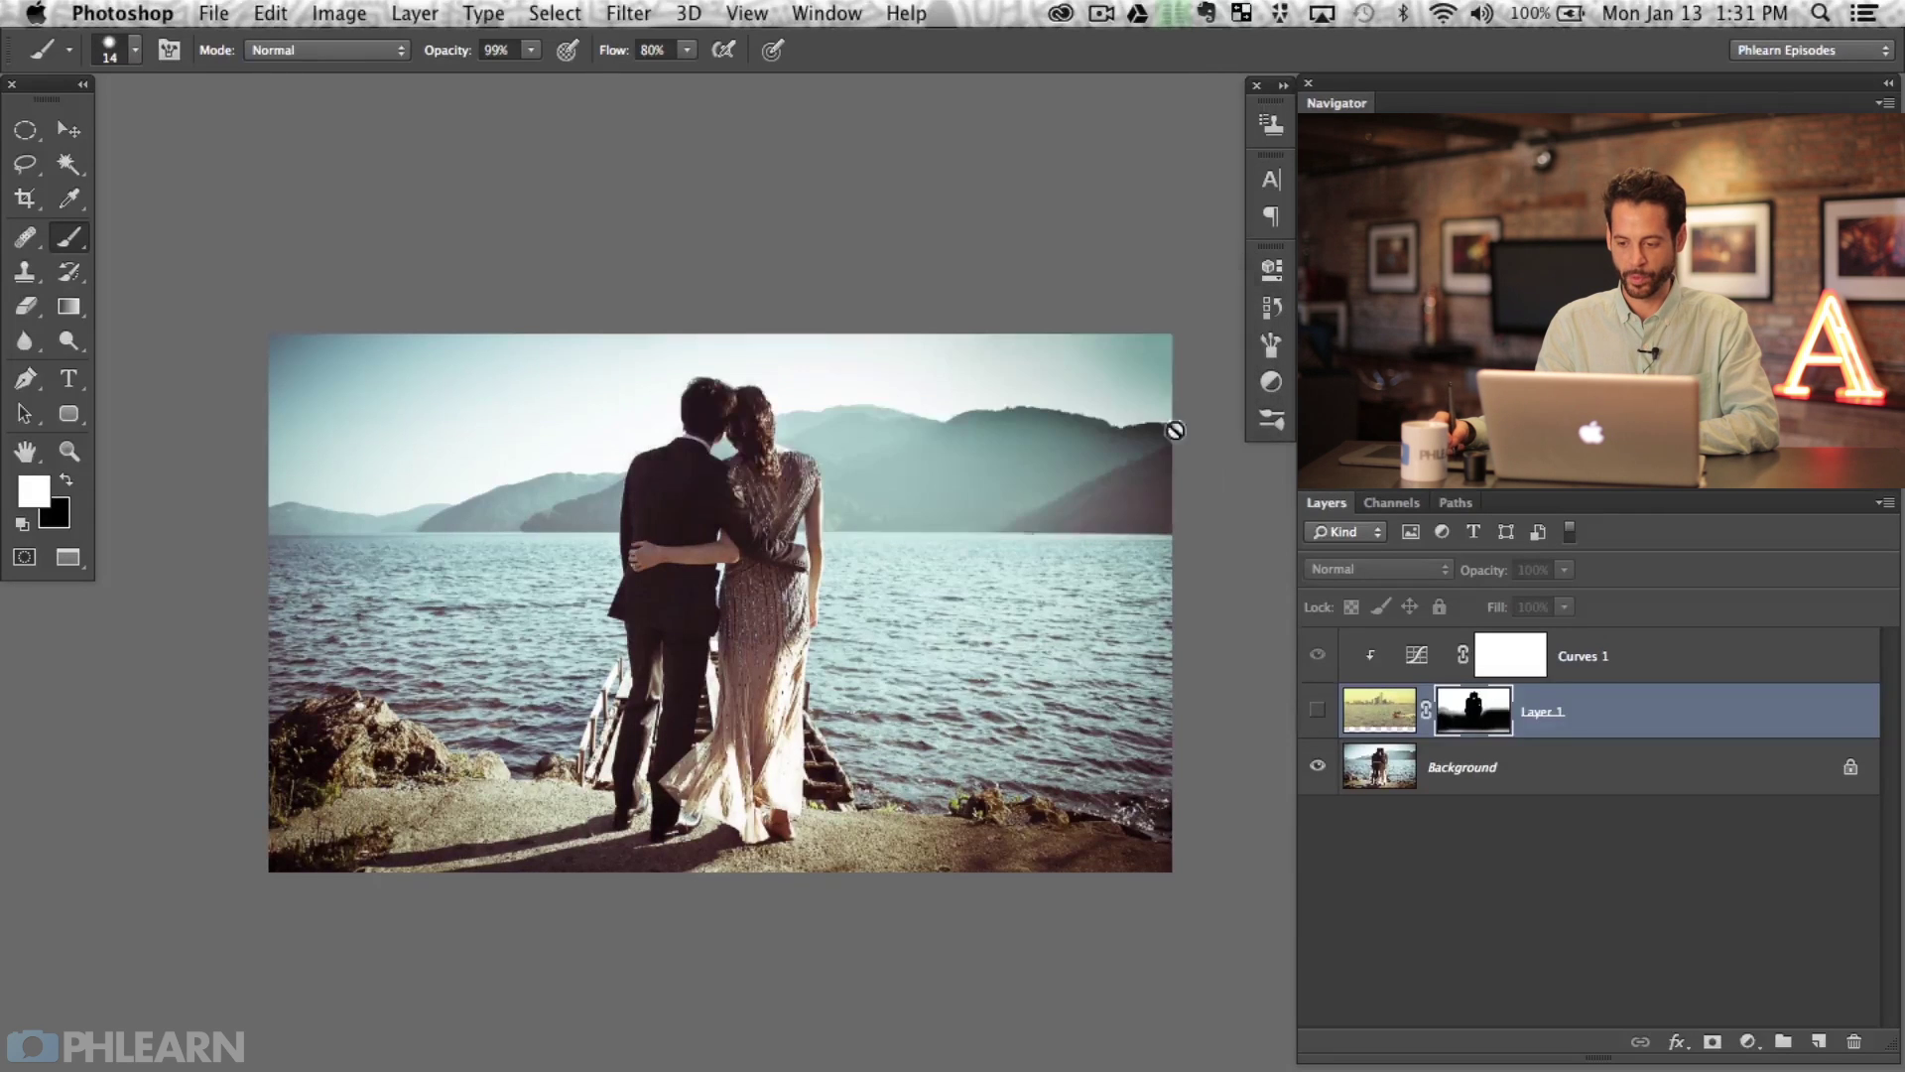
click(1318, 710)
click(1318, 711)
click(1317, 710)
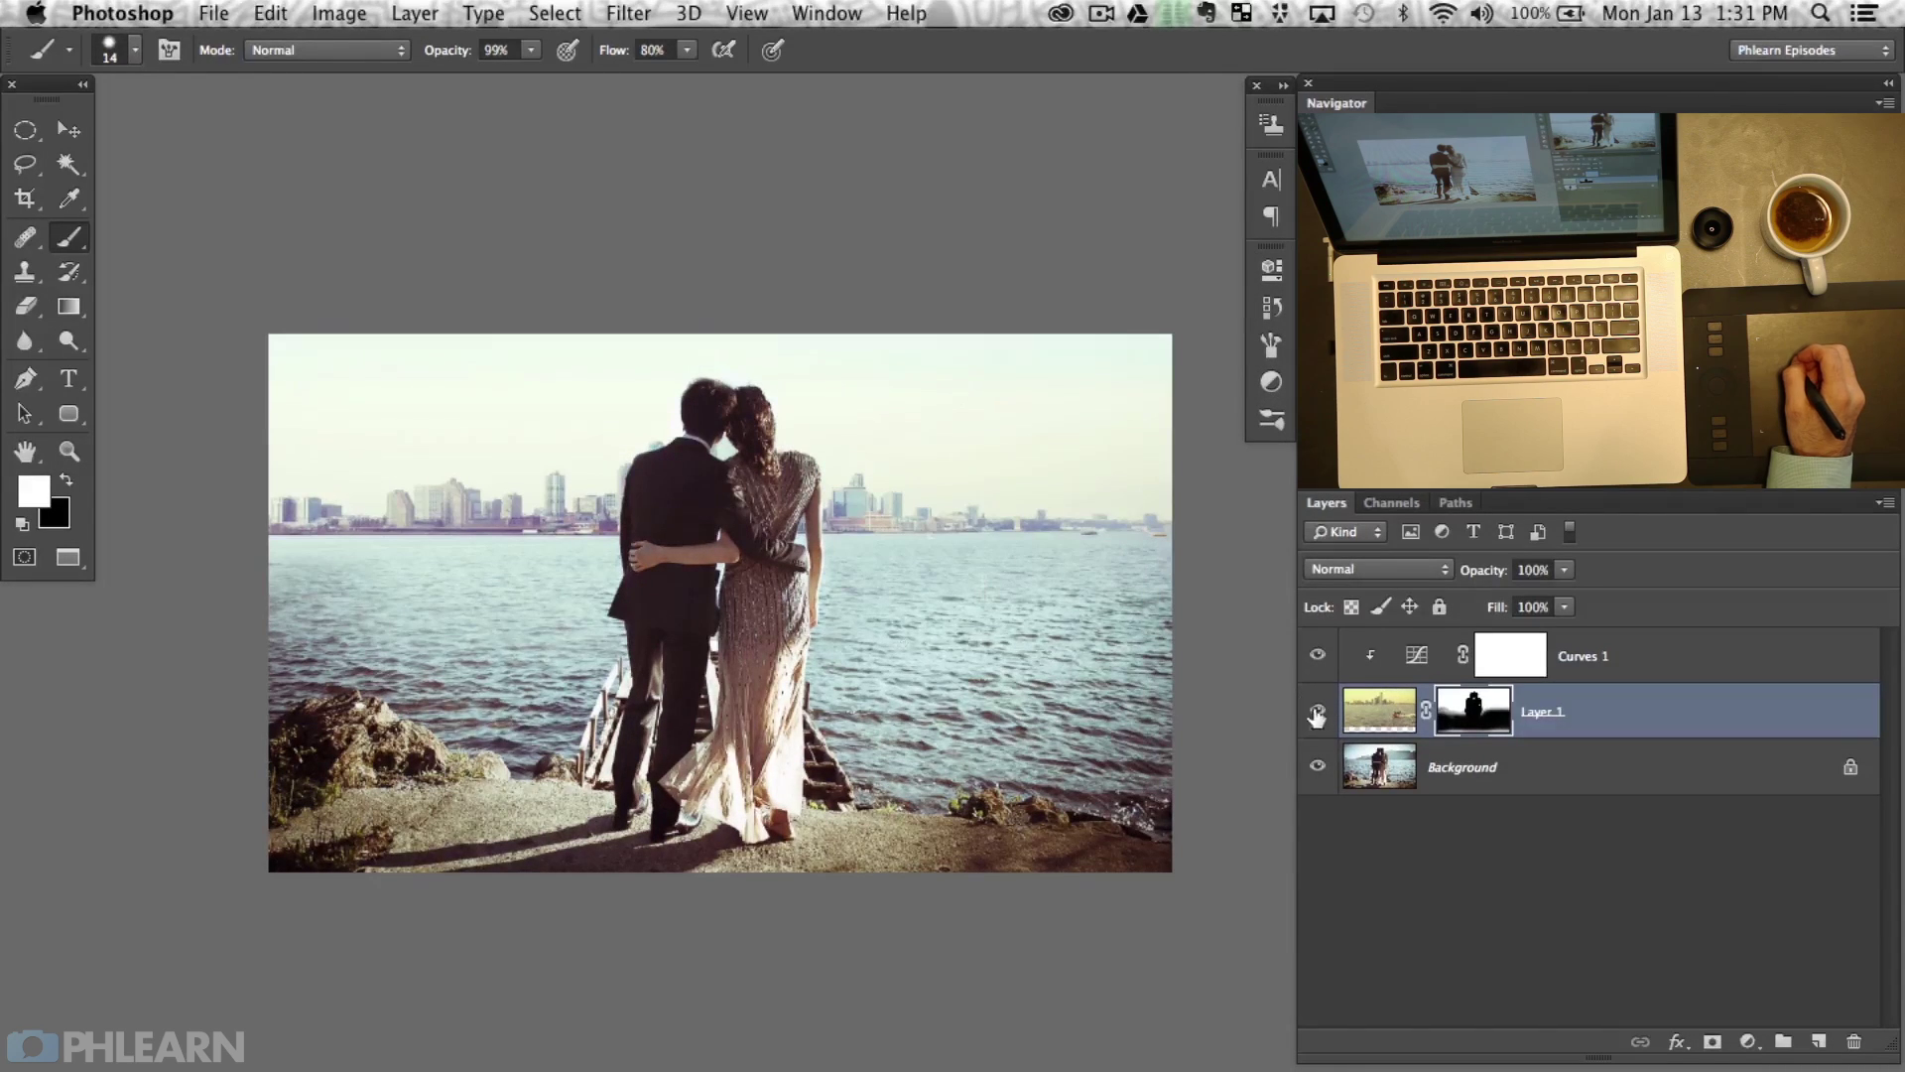
click(1318, 711)
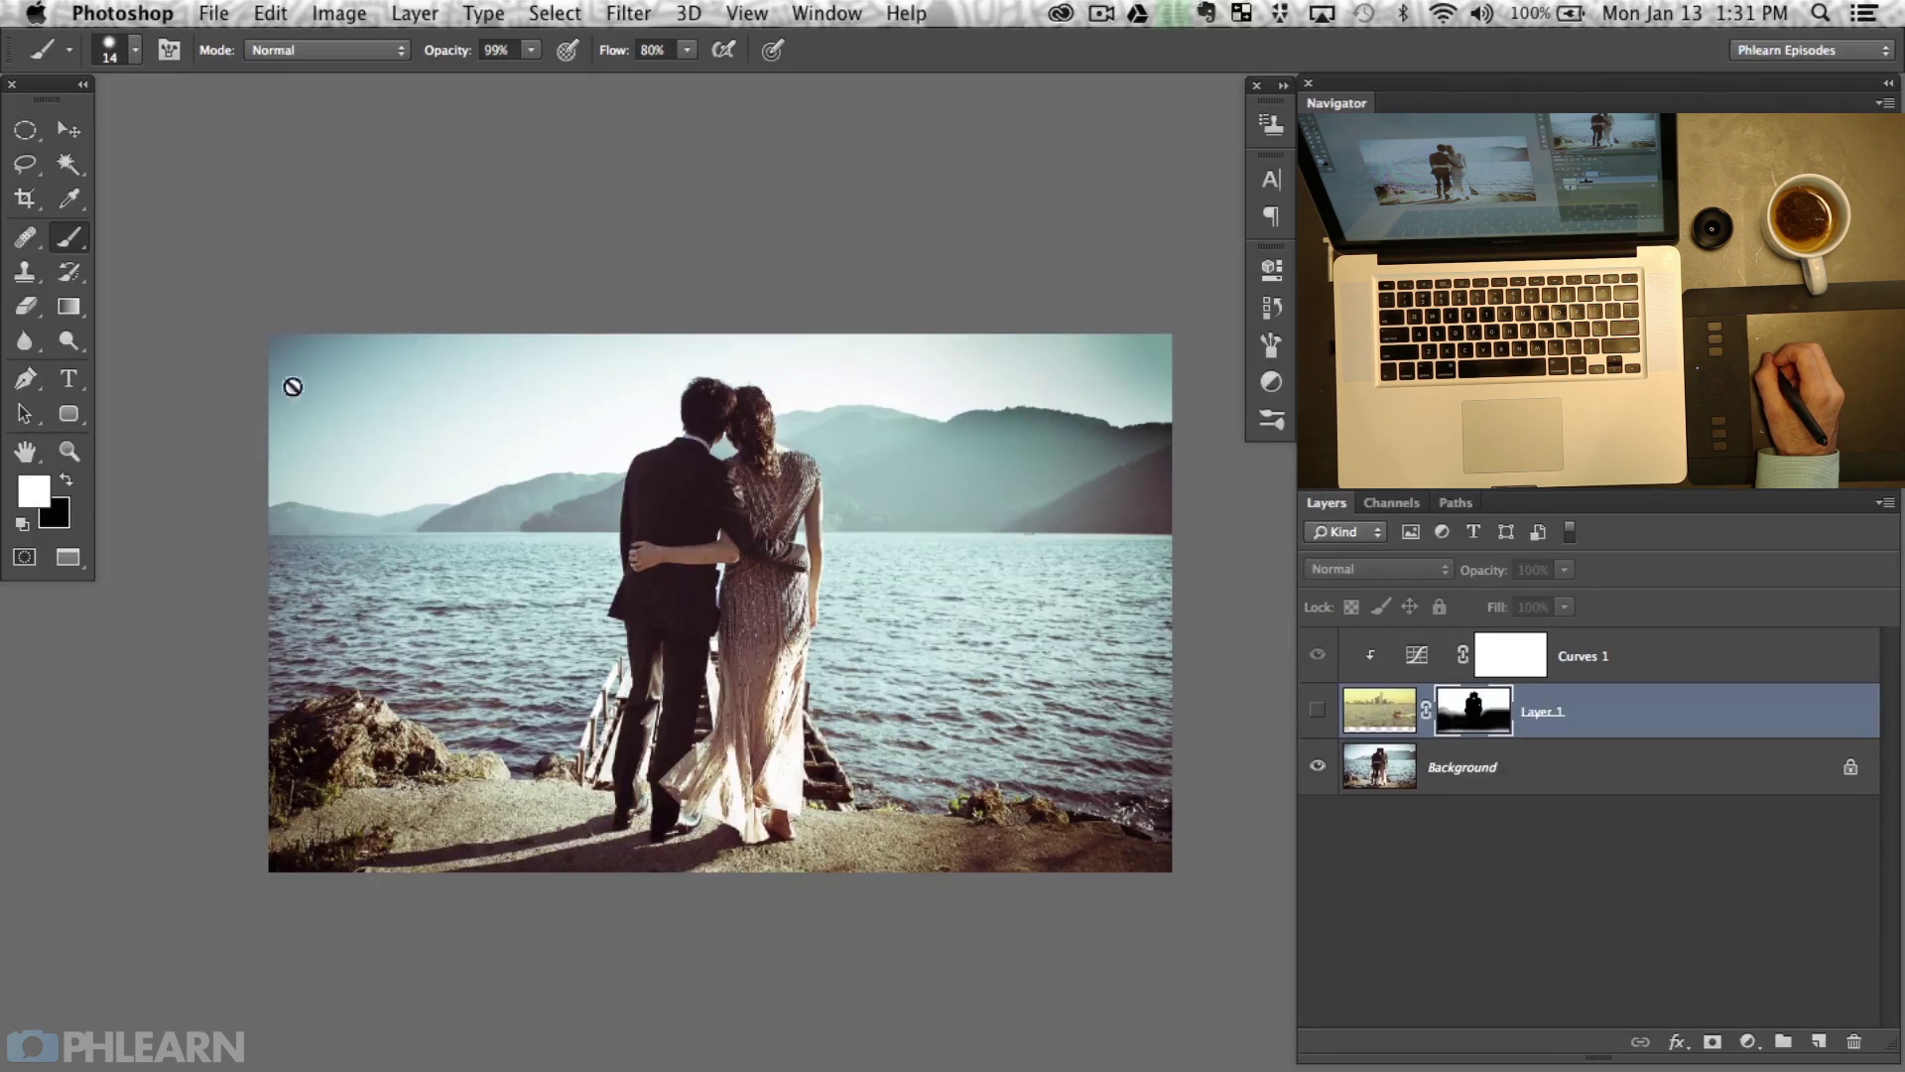
click(1318, 710)
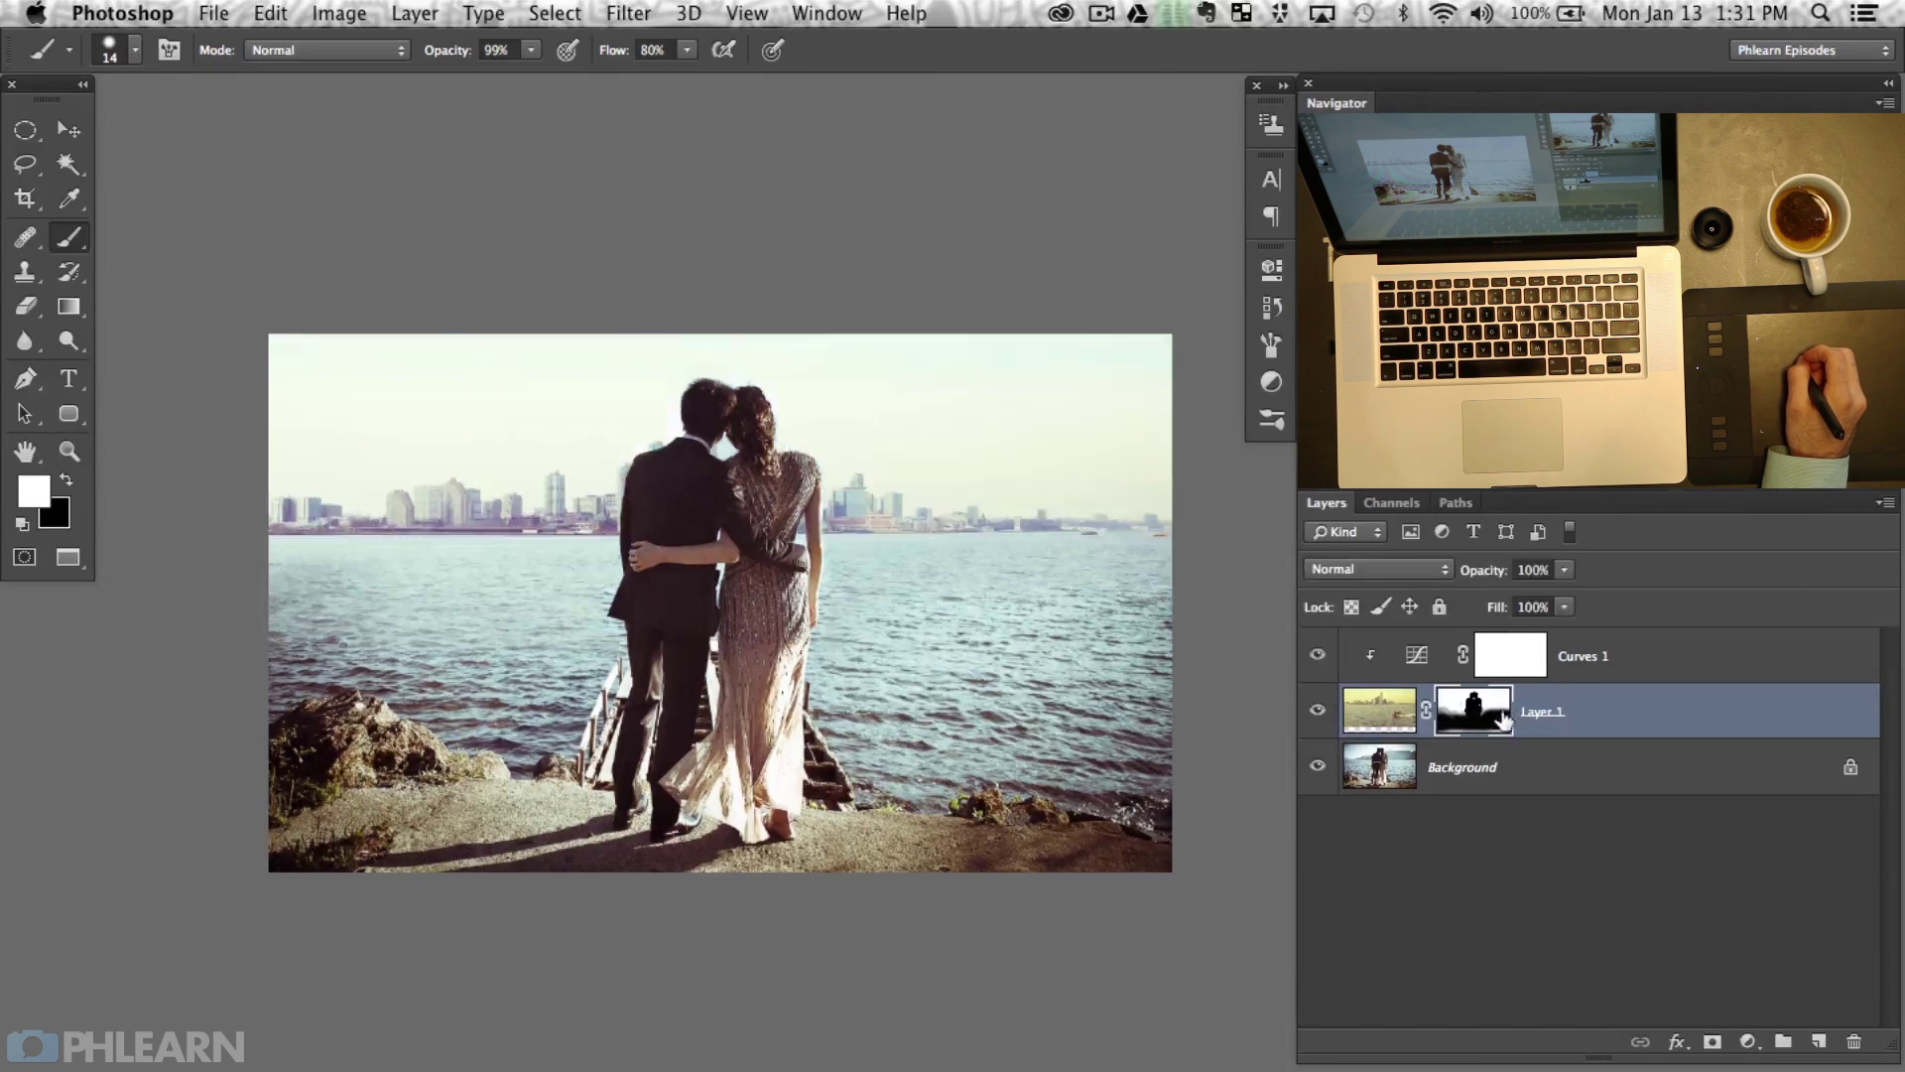
Bring back the original sky's dark upper-left corner by painting black on the skyline layer's mask with a large soft brush at 30% flow.
mouse_move(318, 395)
mouse_down()
mouse_move(408, 393)
mouse_move(390, 393)
mouse_up()
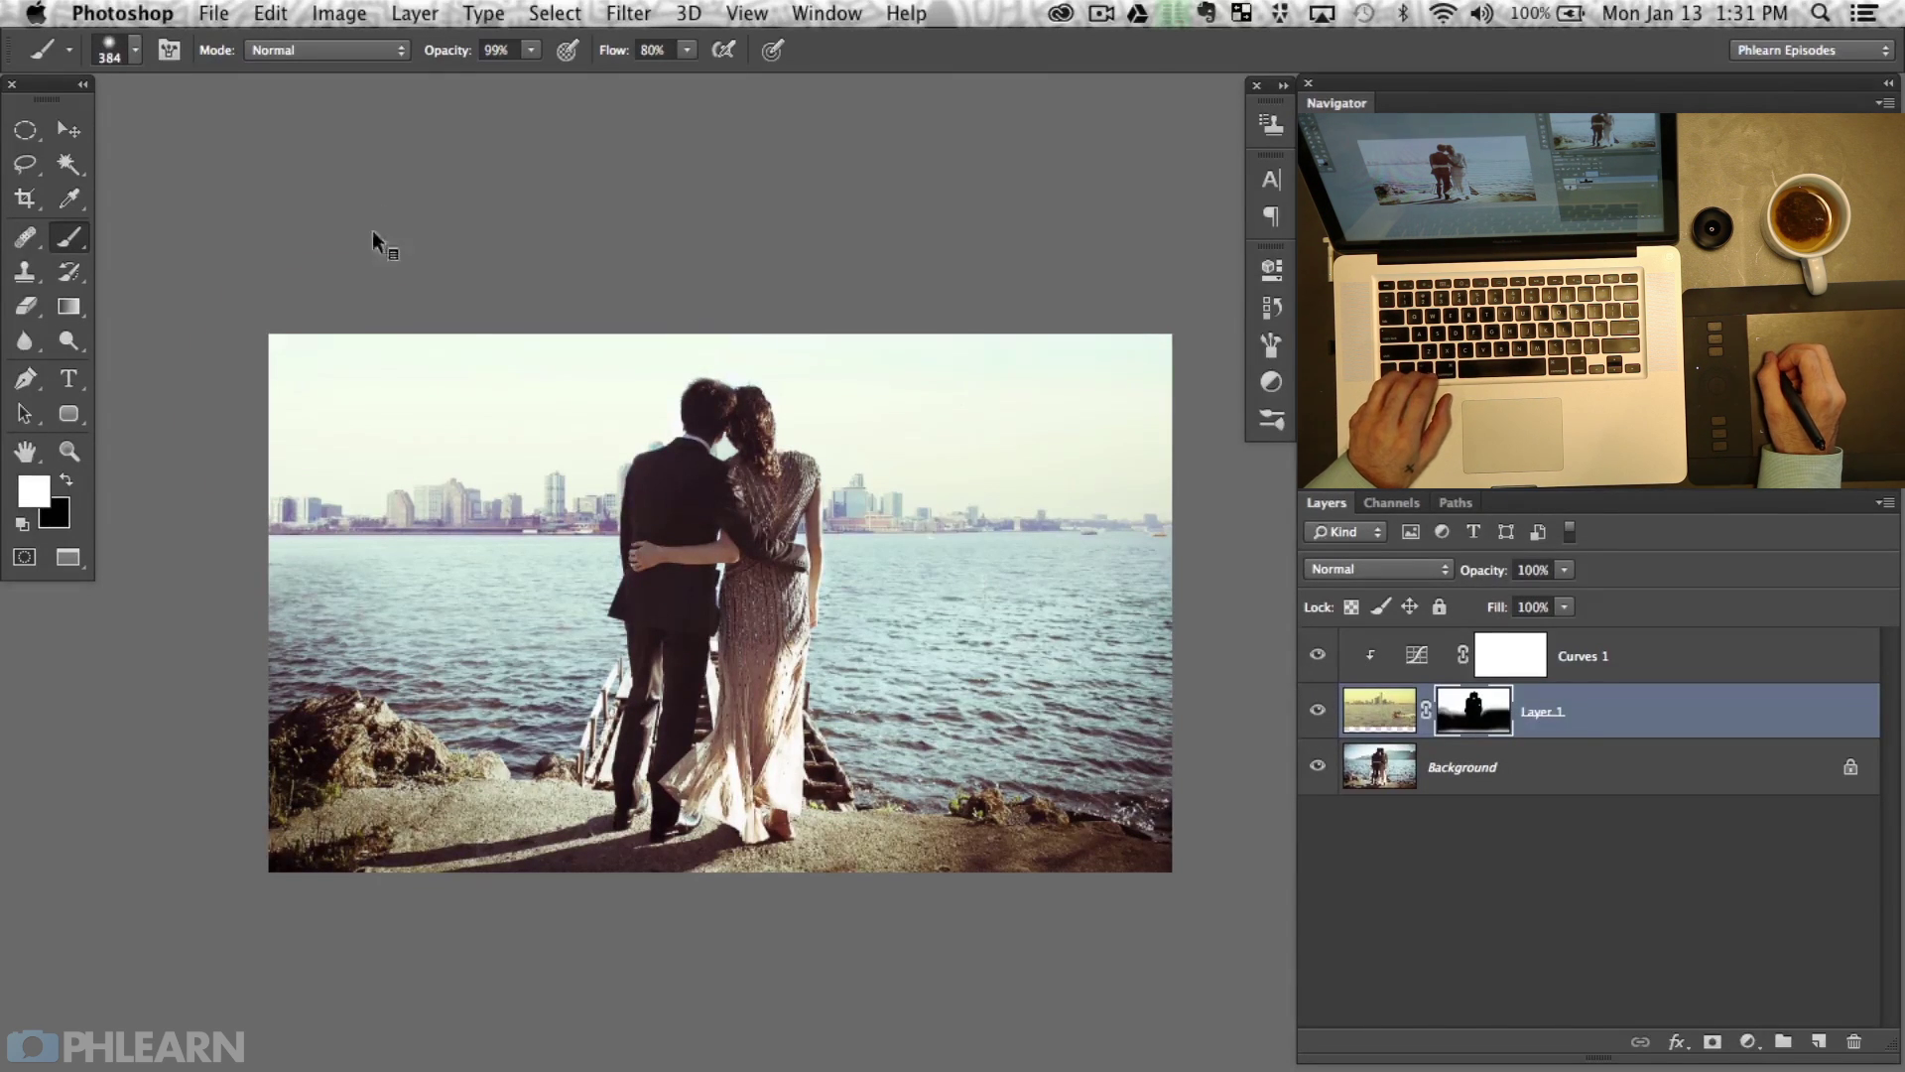
key(x)
key(shift+3)
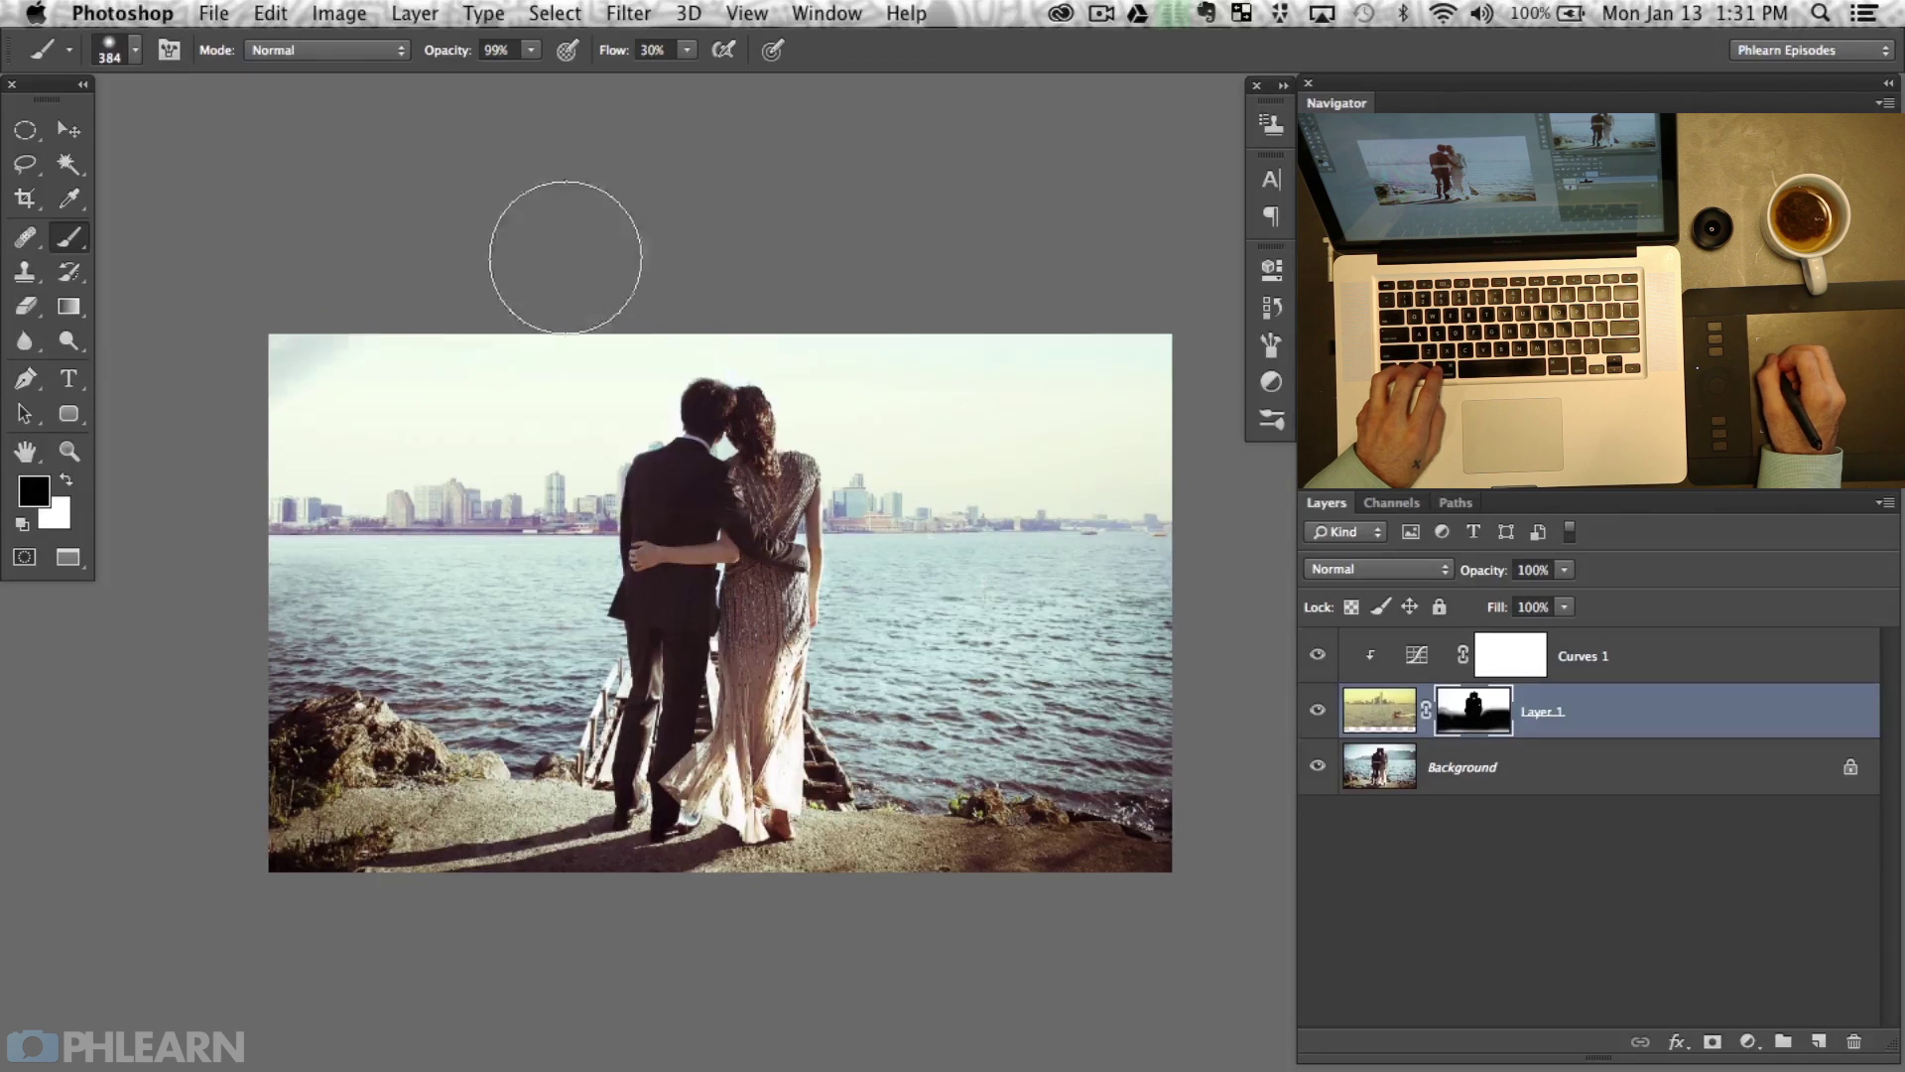
drag(318, 442, 338, 442)
mouse_move(259, 365)
mouse_down()
mouse_move(578, 315)
mouse_move(328, 289)
mouse_move(471, 306)
mouse_move(229, 374)
mouse_up()
key(x)
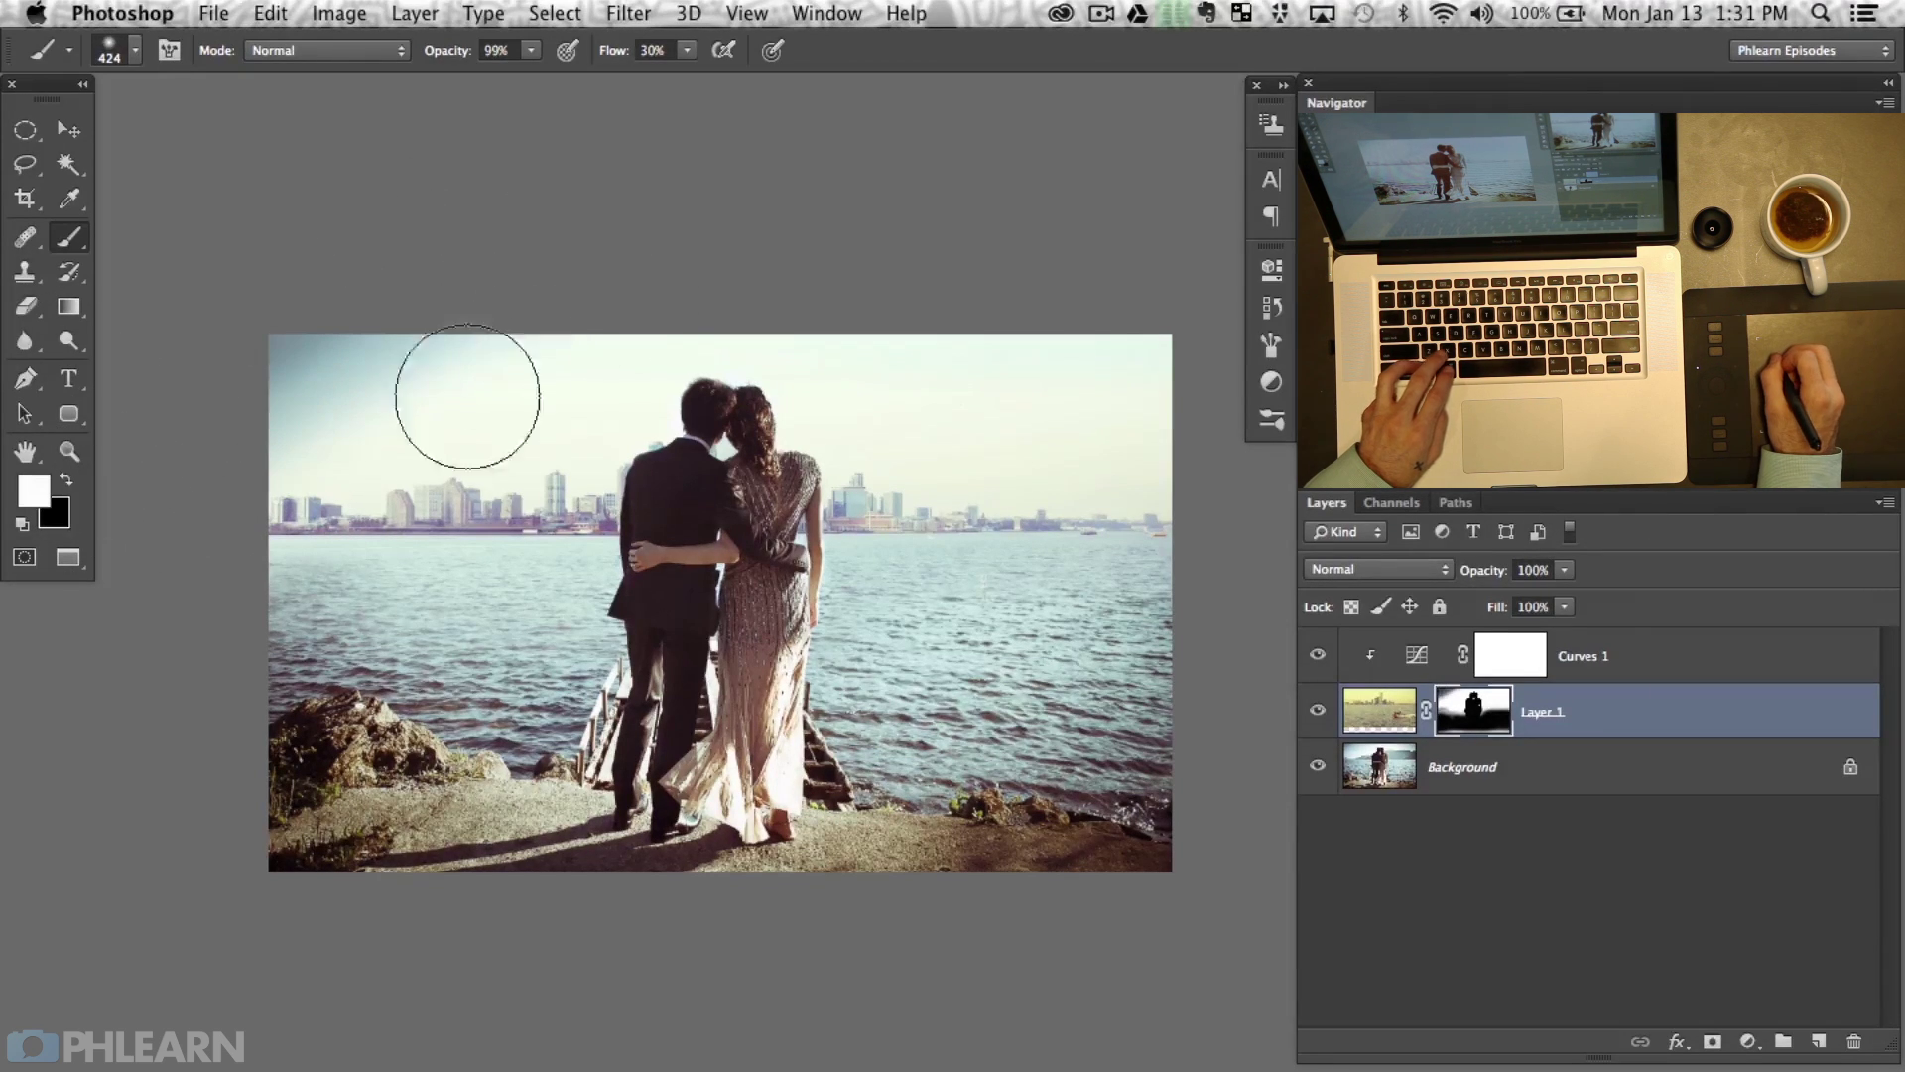
drag(346, 561, 463, 560)
key(x)
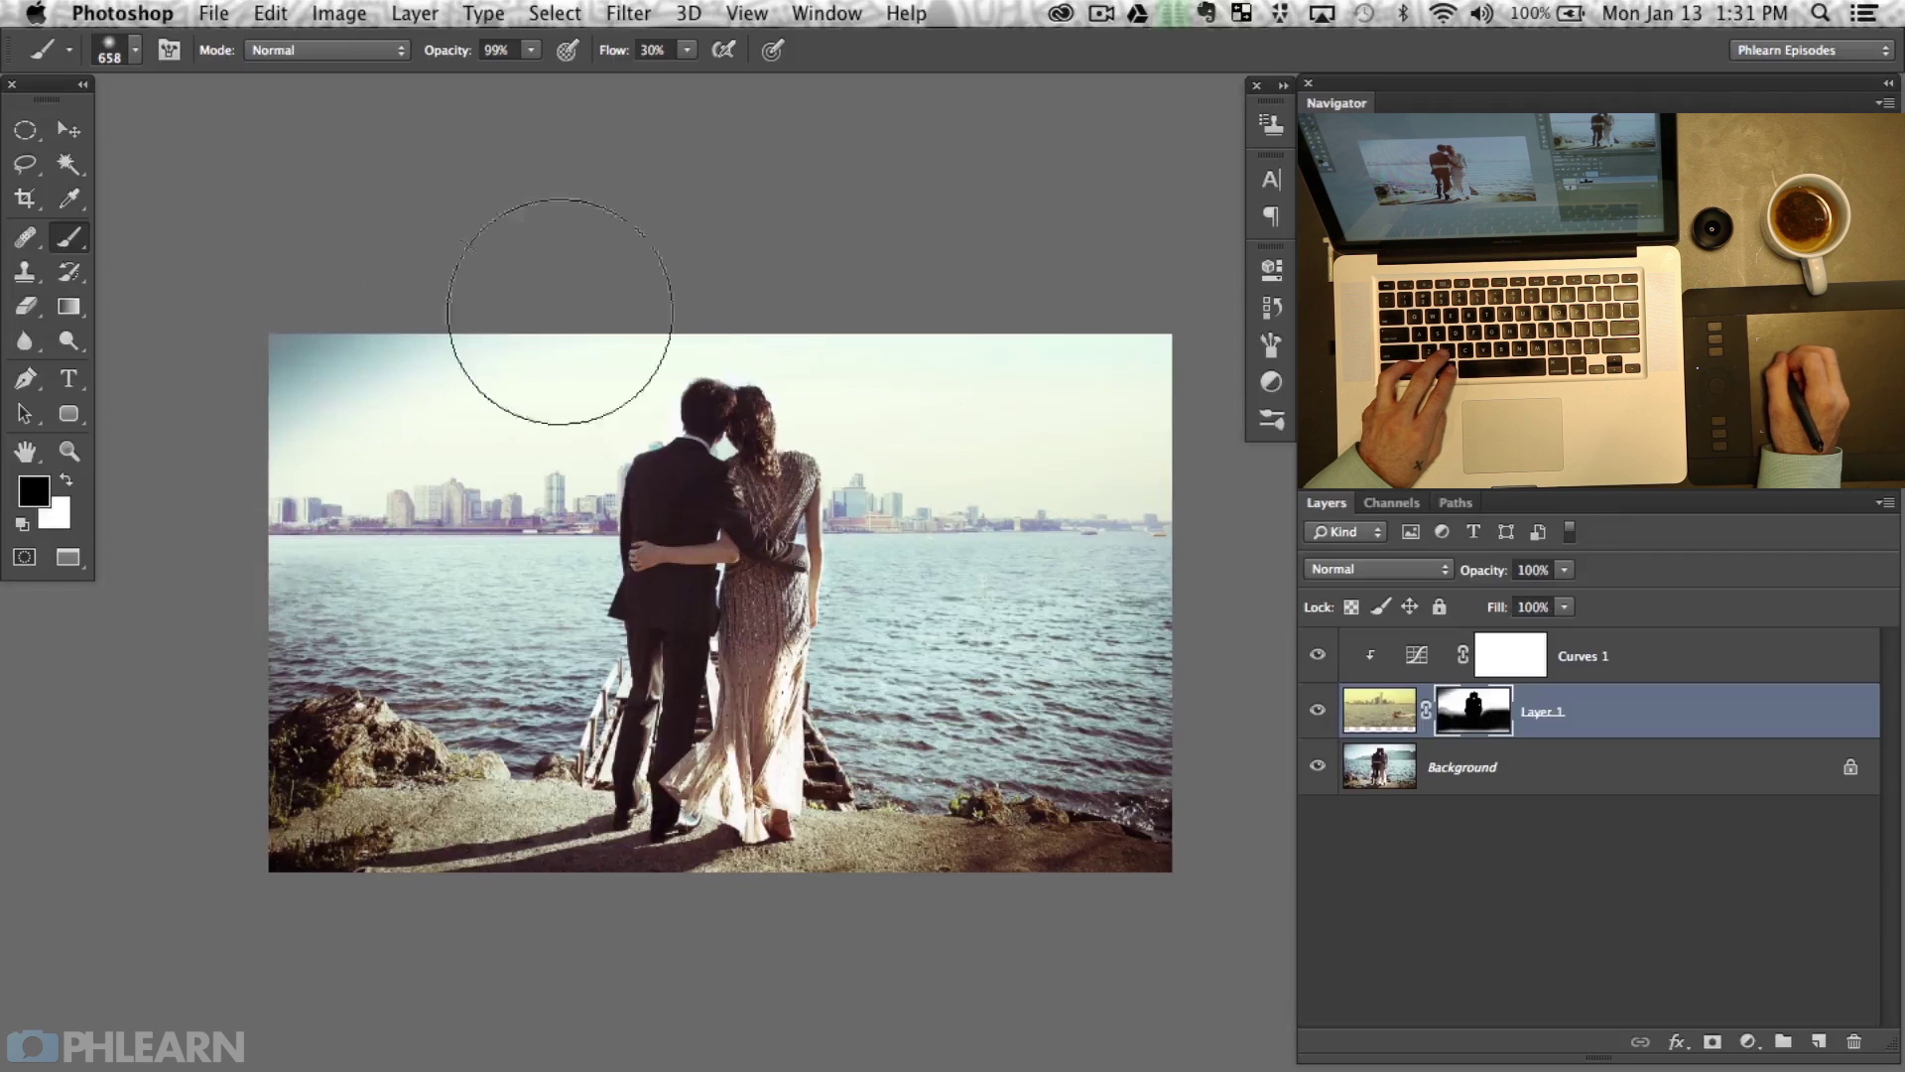
Check the blended sky corner against the original by hiding and showing the skyline layer.
click(1319, 710)
click(1318, 710)
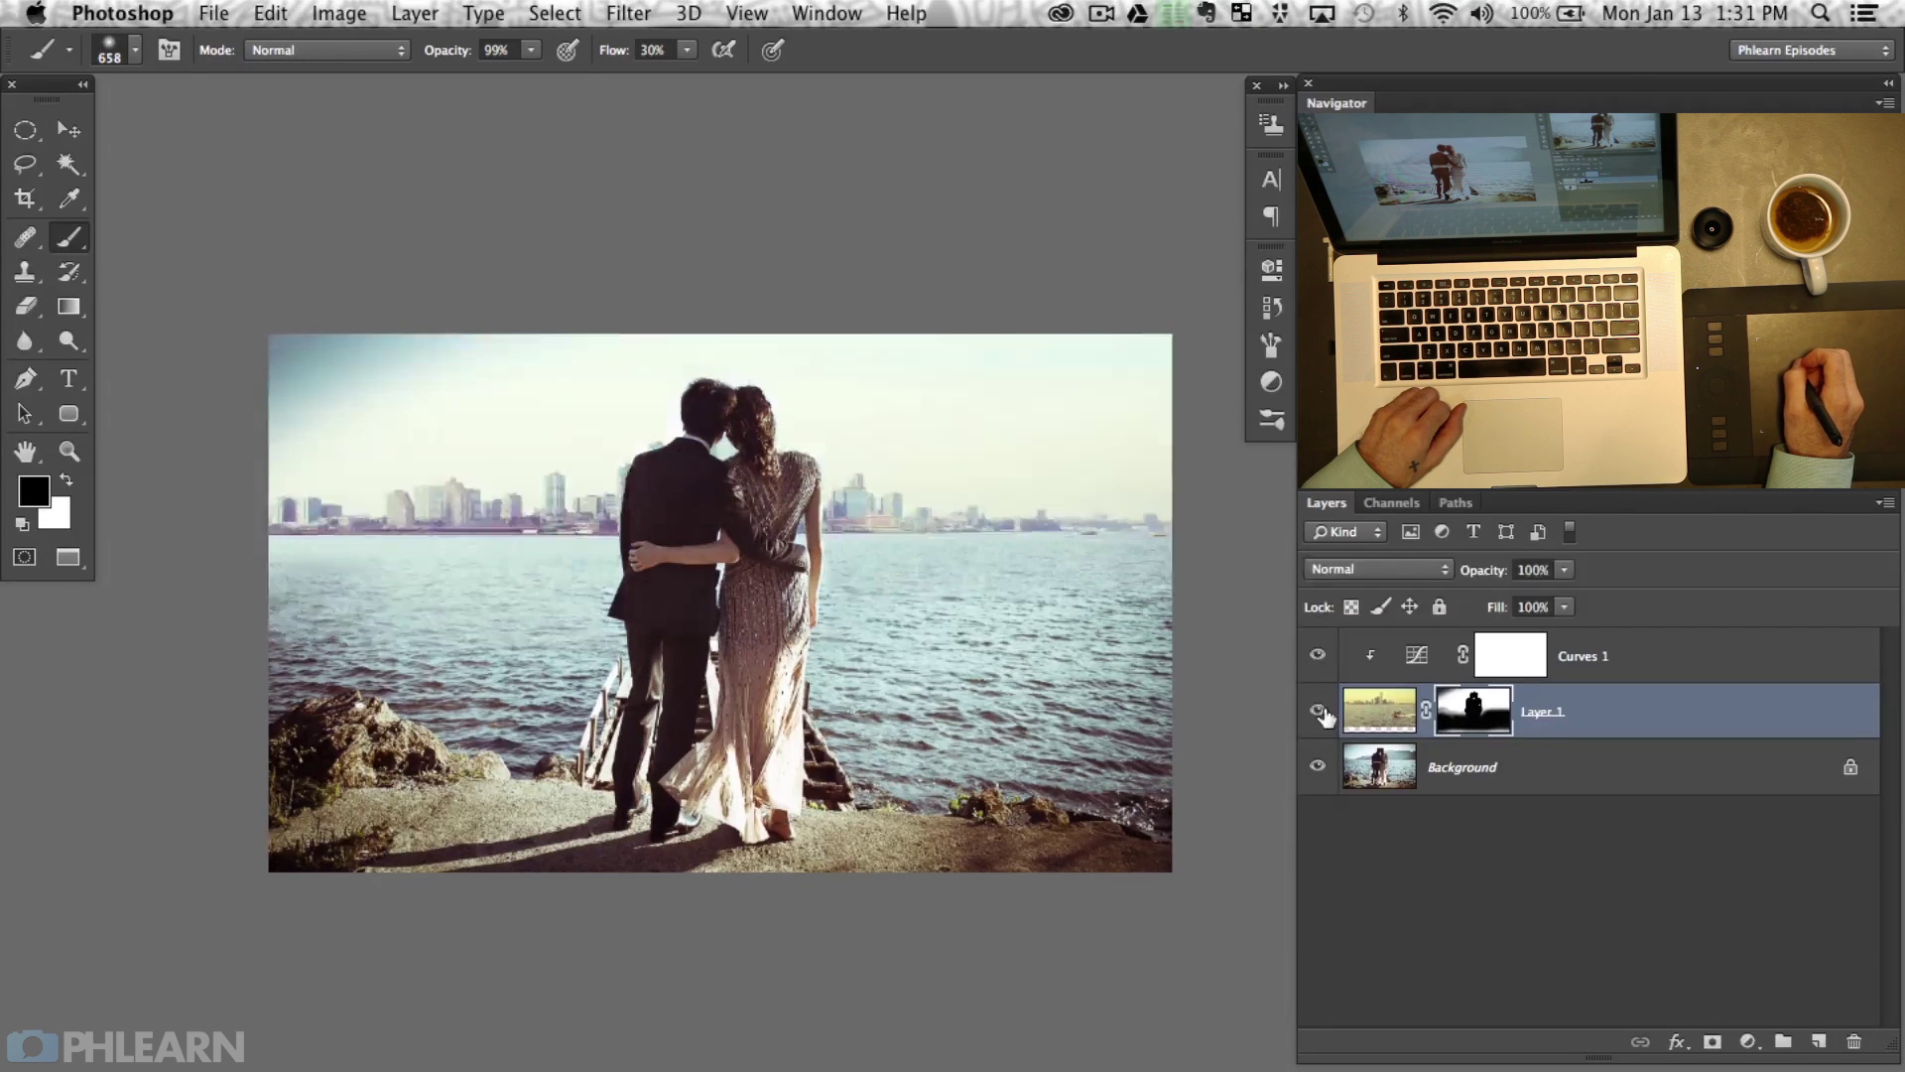
click(1318, 711)
click(1319, 710)
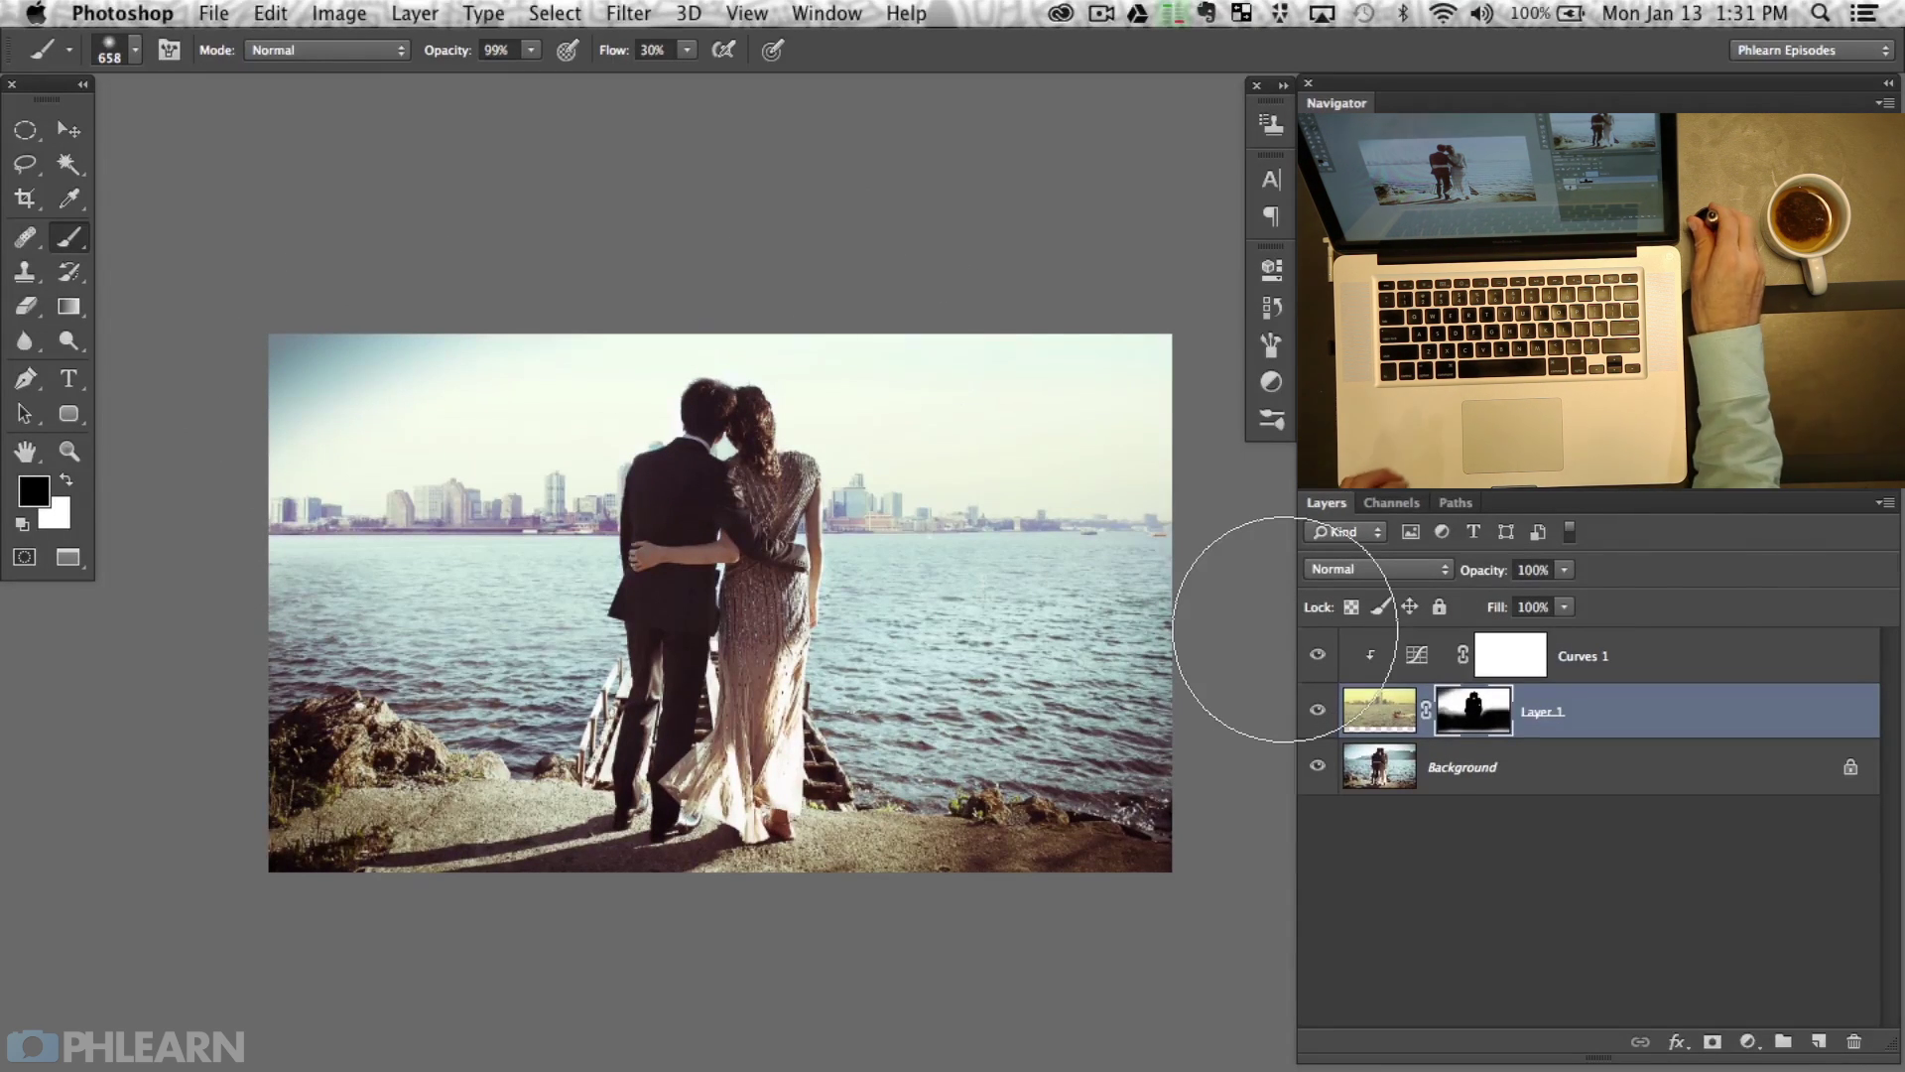